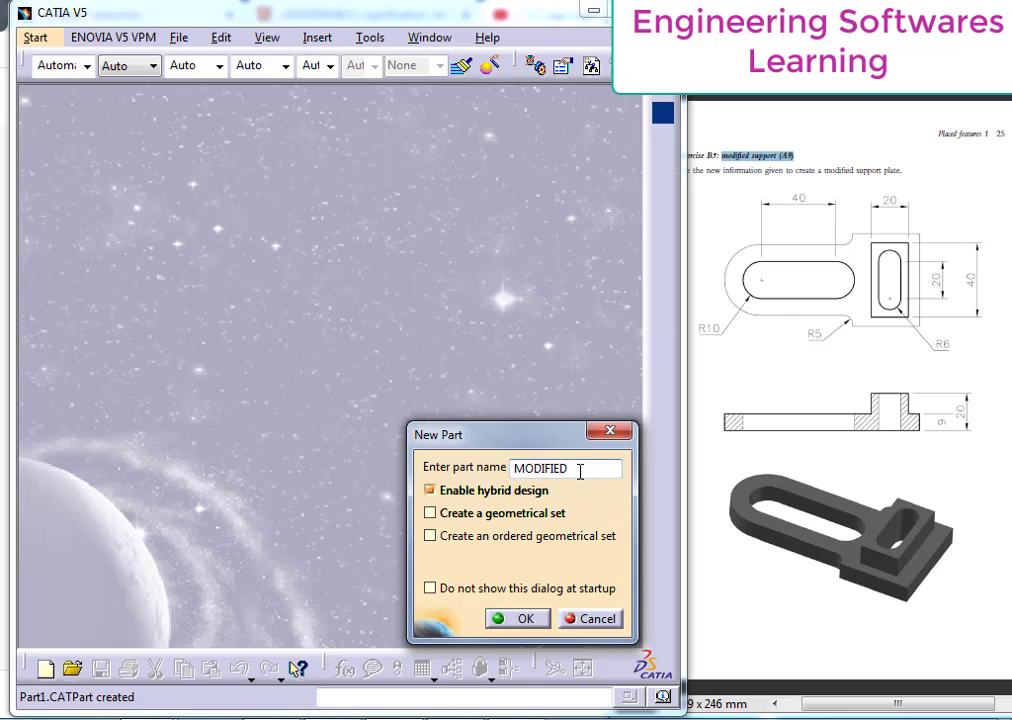
Name the new part MODIFIED SUPPORT and open a positioned sketch on the xy plane.
type("T")
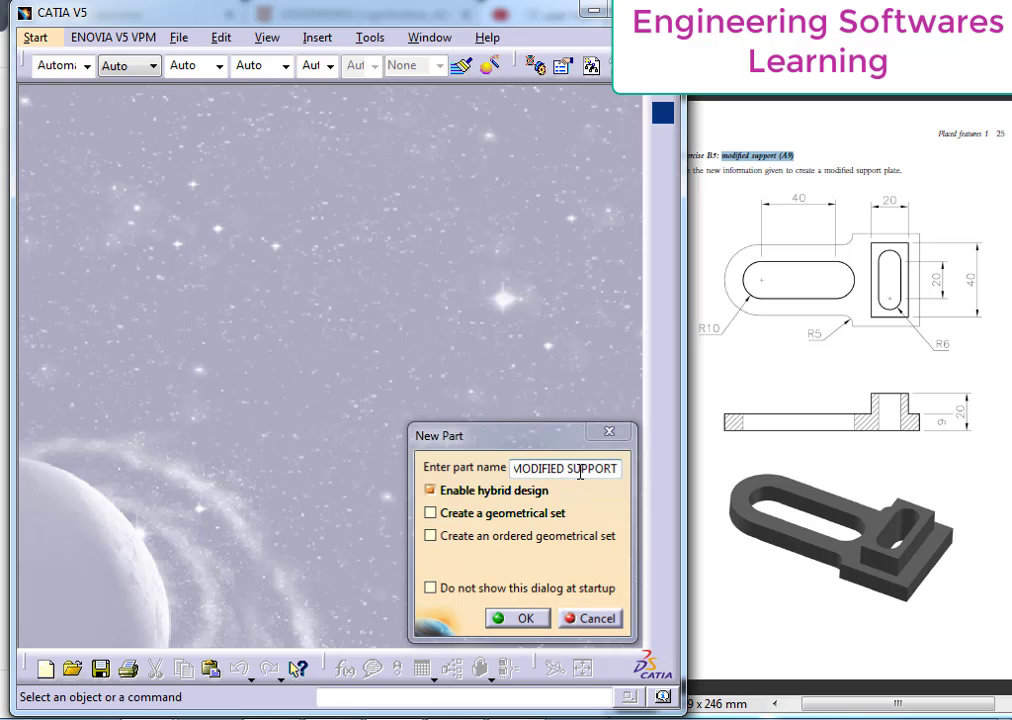
key("Return")
left_click(624, 213)
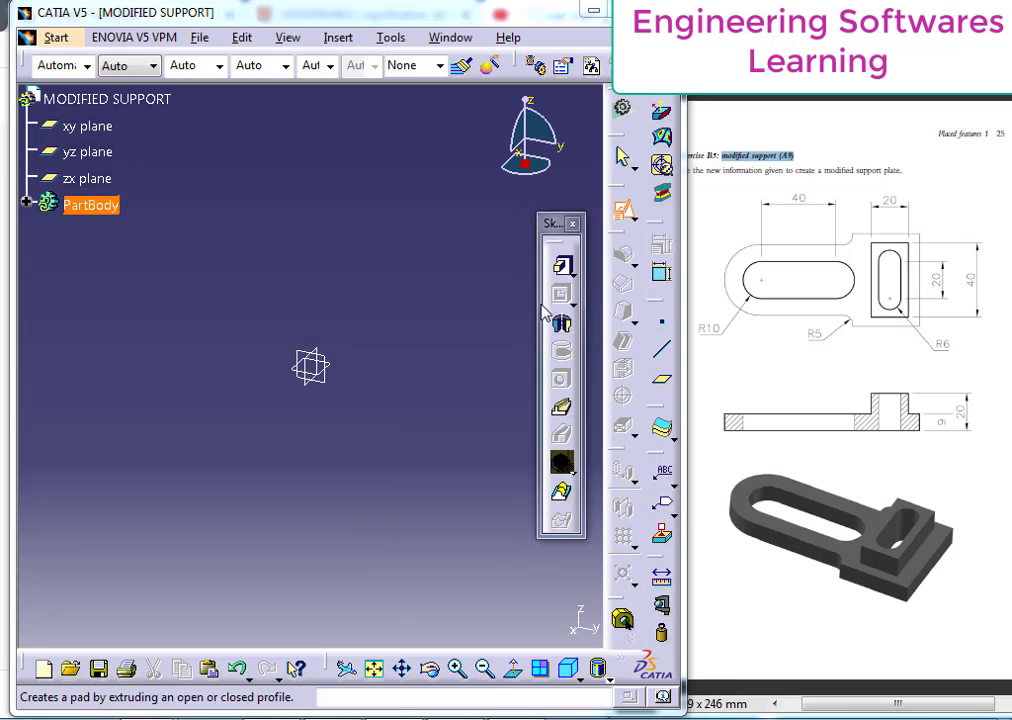
left_click(80, 127)
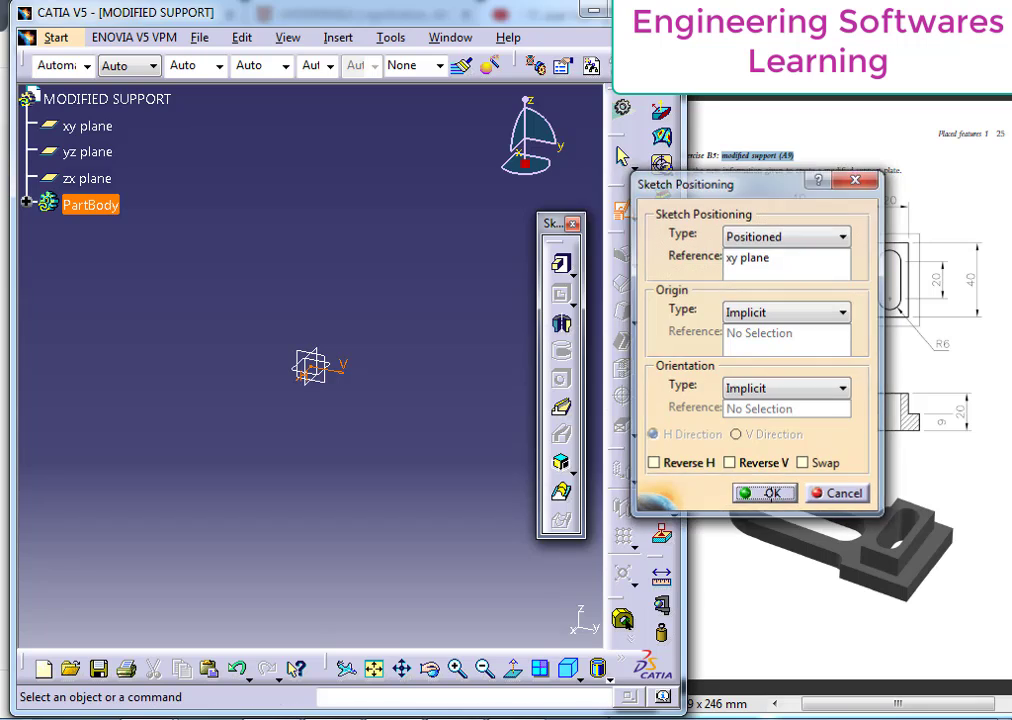
left_click(766, 493)
left_click(467, 338)
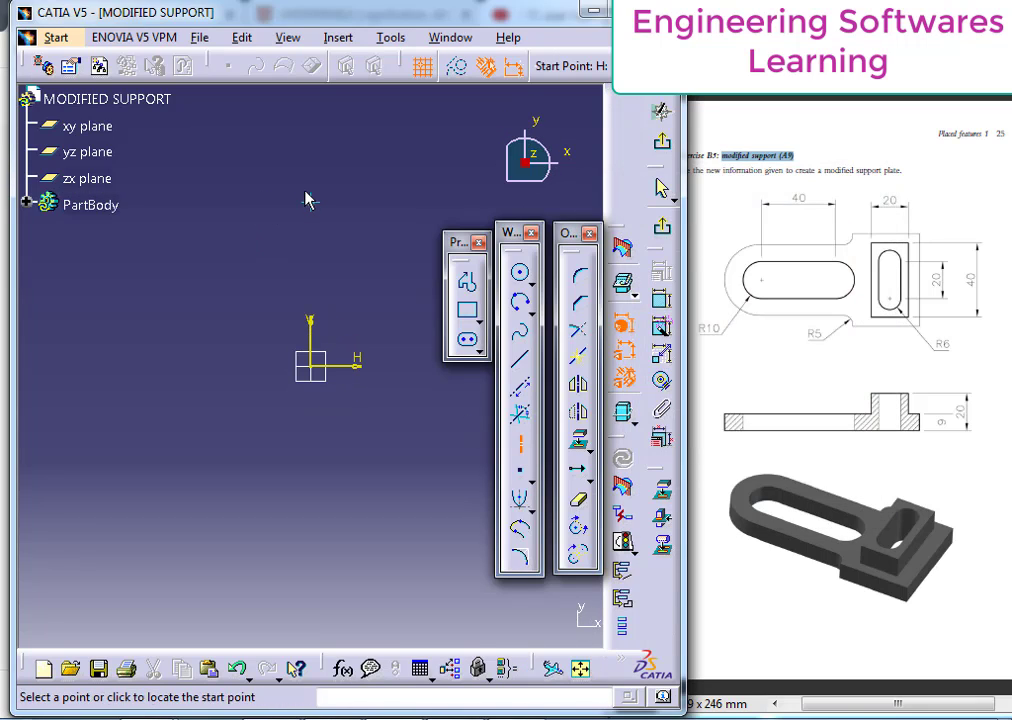
Turn on the grid display in the Sketcher options, keeping snap to point on and 100 mm primary spacing.
left_click(391, 38)
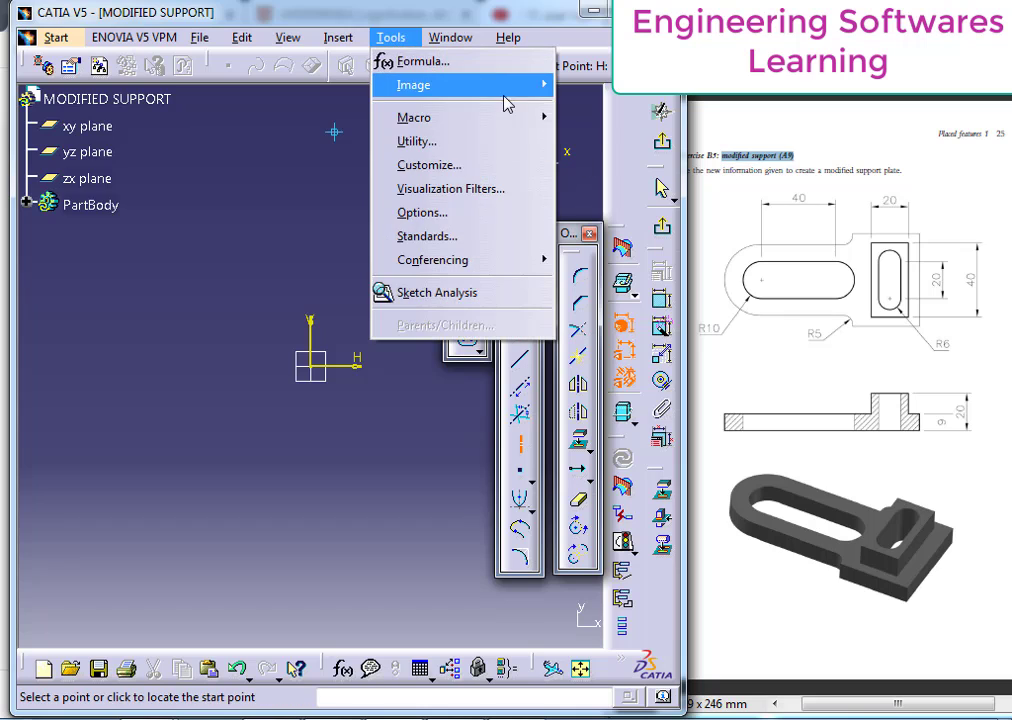
left_click(460, 213)
left_click(251, 172)
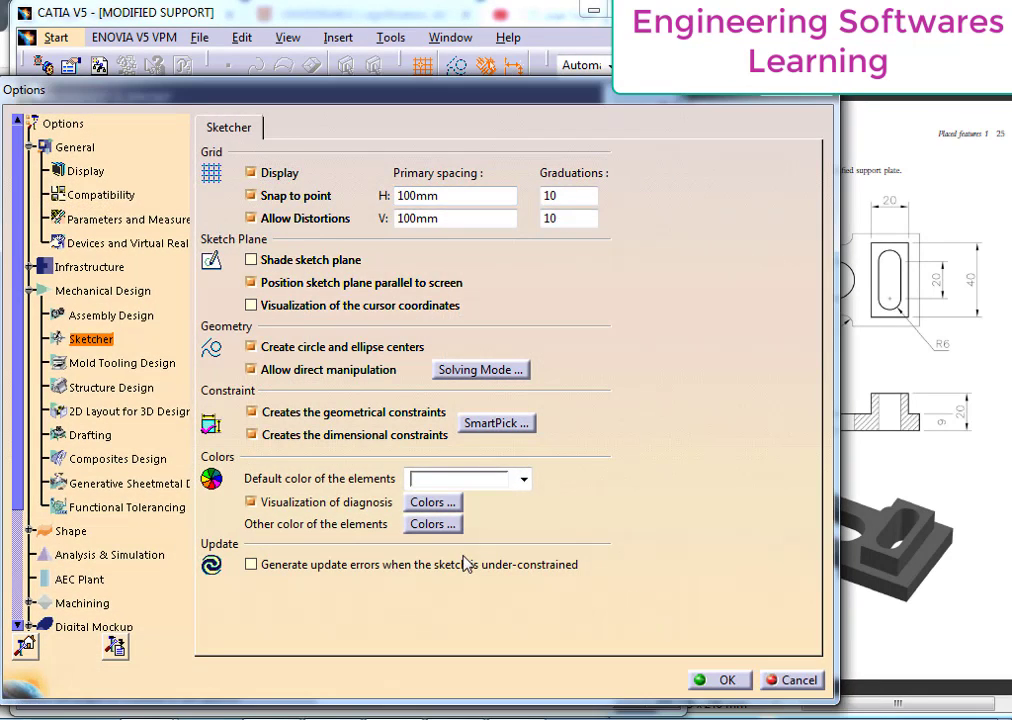
left_click(251, 172)
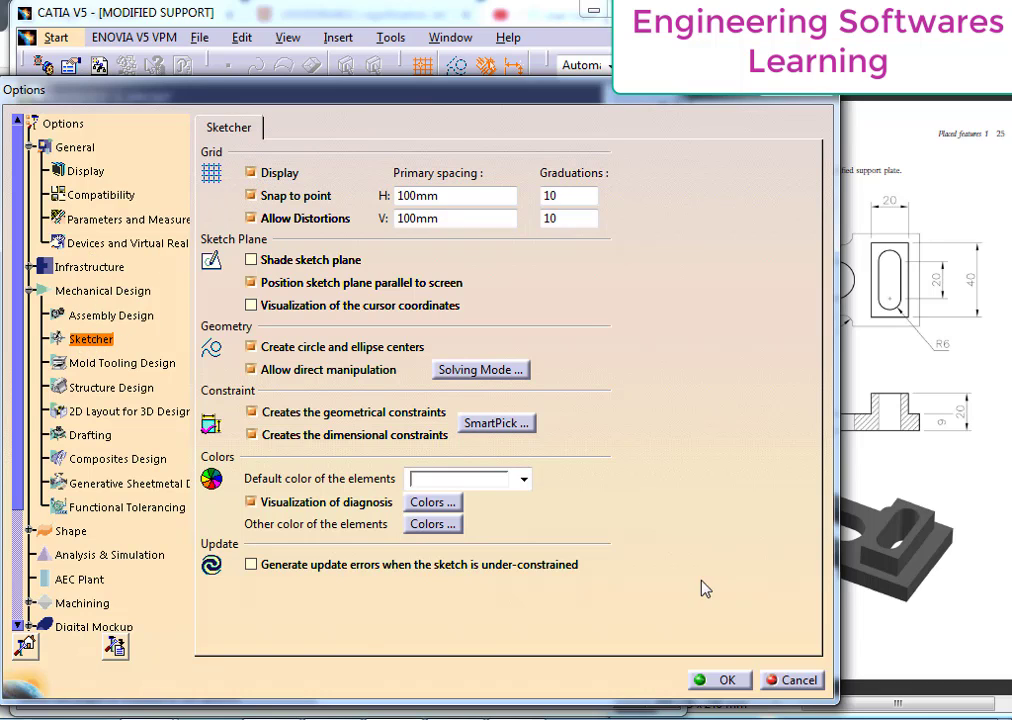
left_click(724, 681)
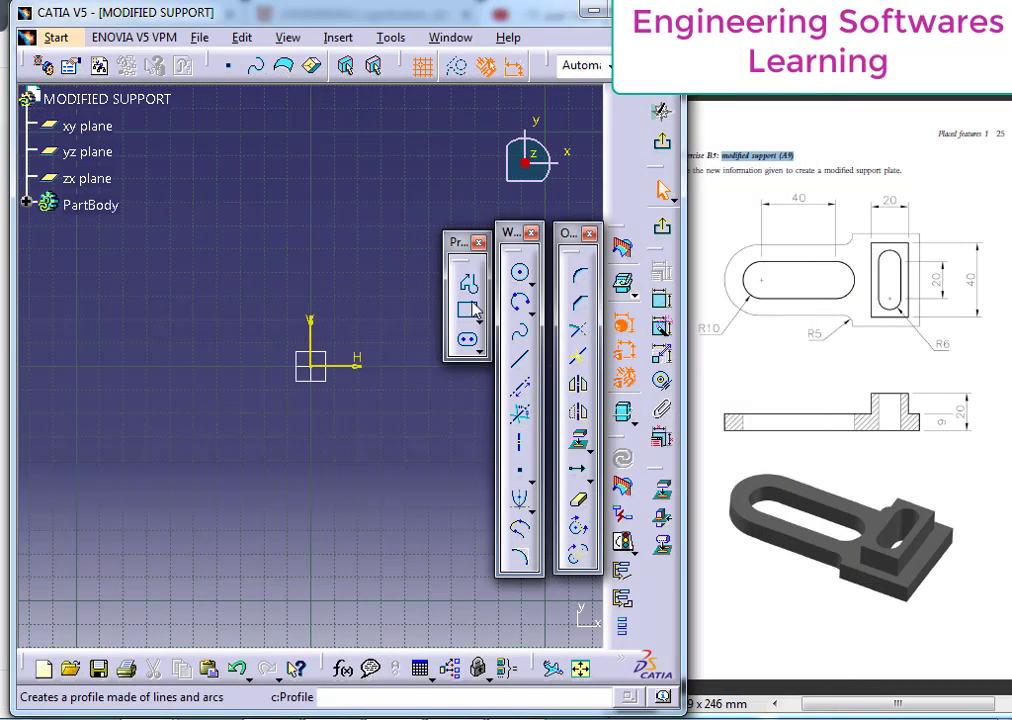
Draw a vertical and a horizontal axis line, both passing through the sketch origin.
left_click(535, 455)
left_click(310, 133)
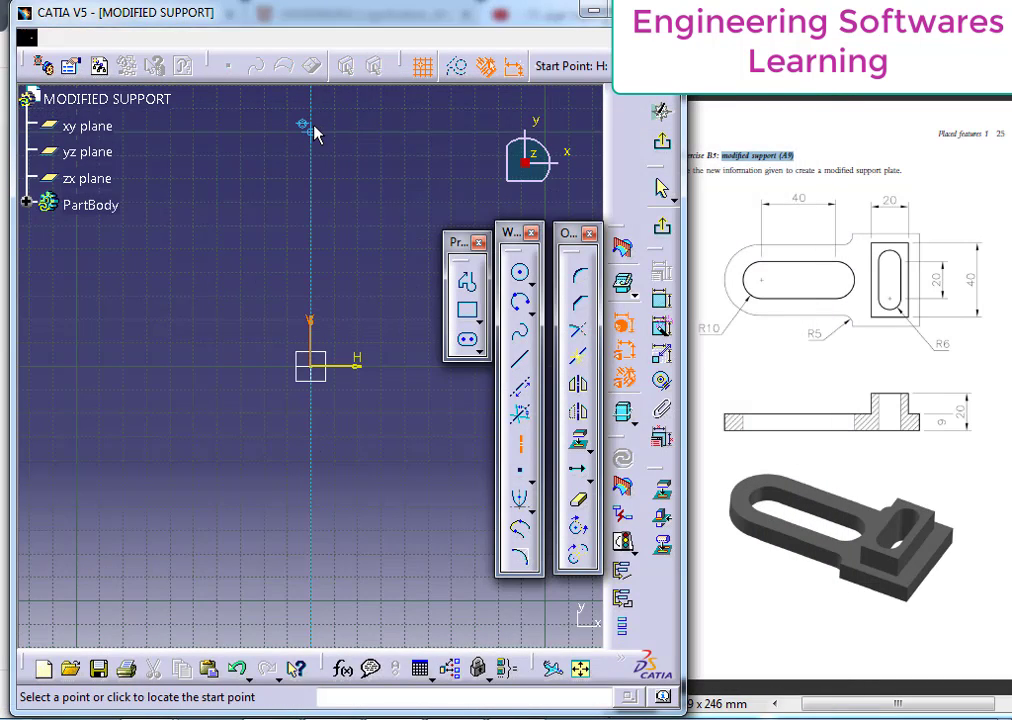
left_click(318, 561)
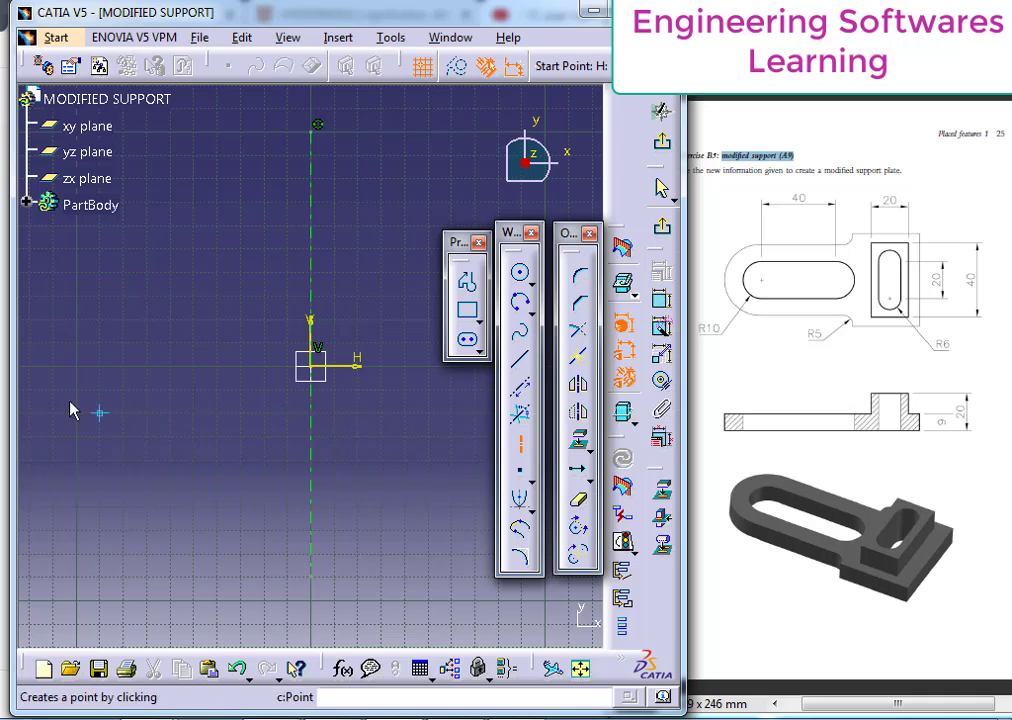
left_click(138, 374)
left_click(428, 368)
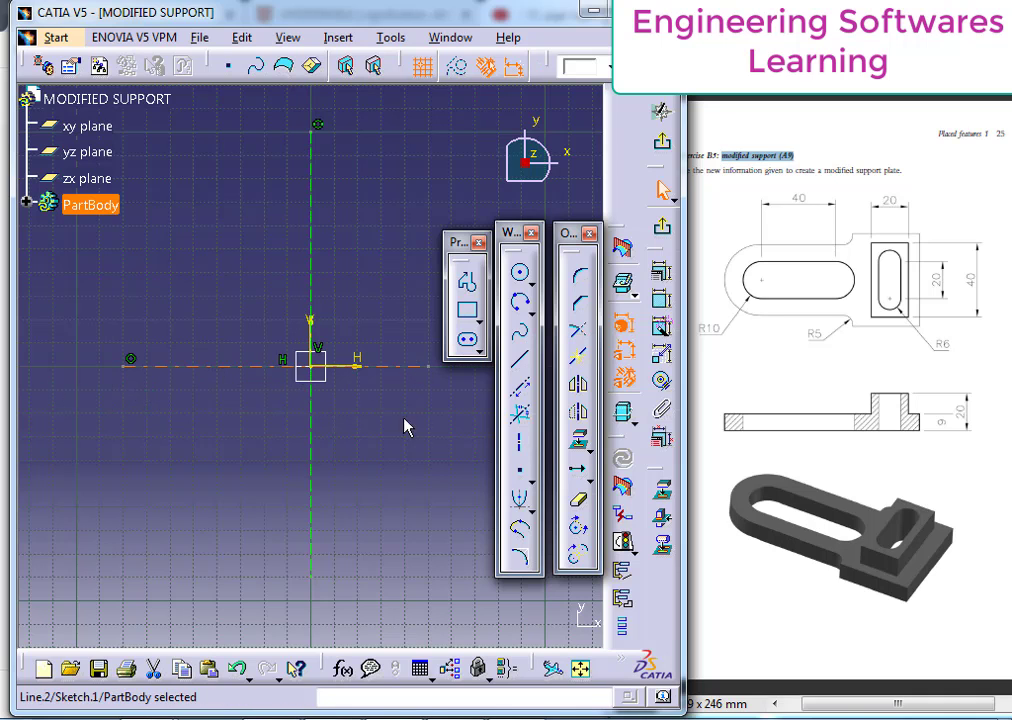
Start the plate profile at the origin and draw its end edge and stepped upper edge as vertical and horizontal lines.
middle_click_drag(407, 424, 292, 421)
left_click(421, 327)
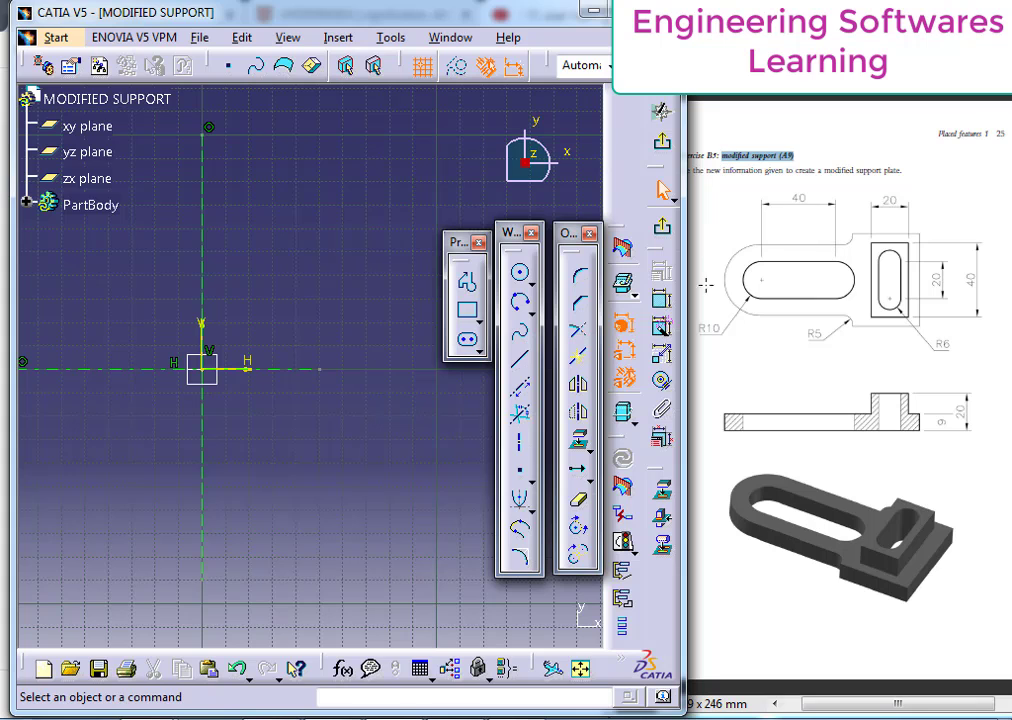
left_click(466, 282)
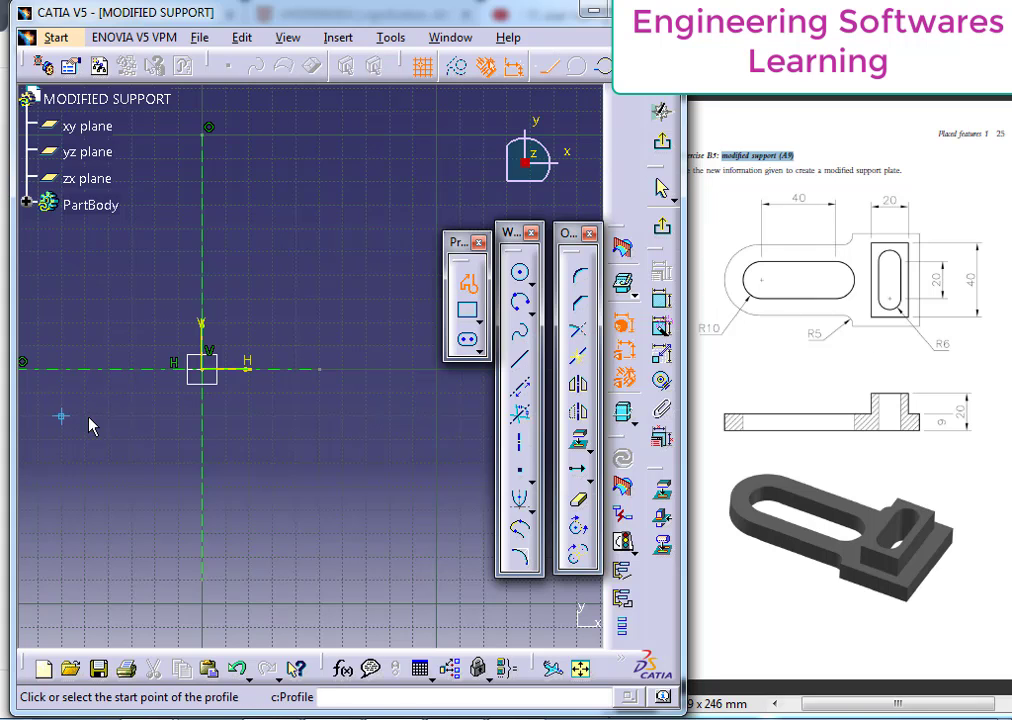
middle_click_drag(211, 349, 392, 373)
left_click(382, 396)
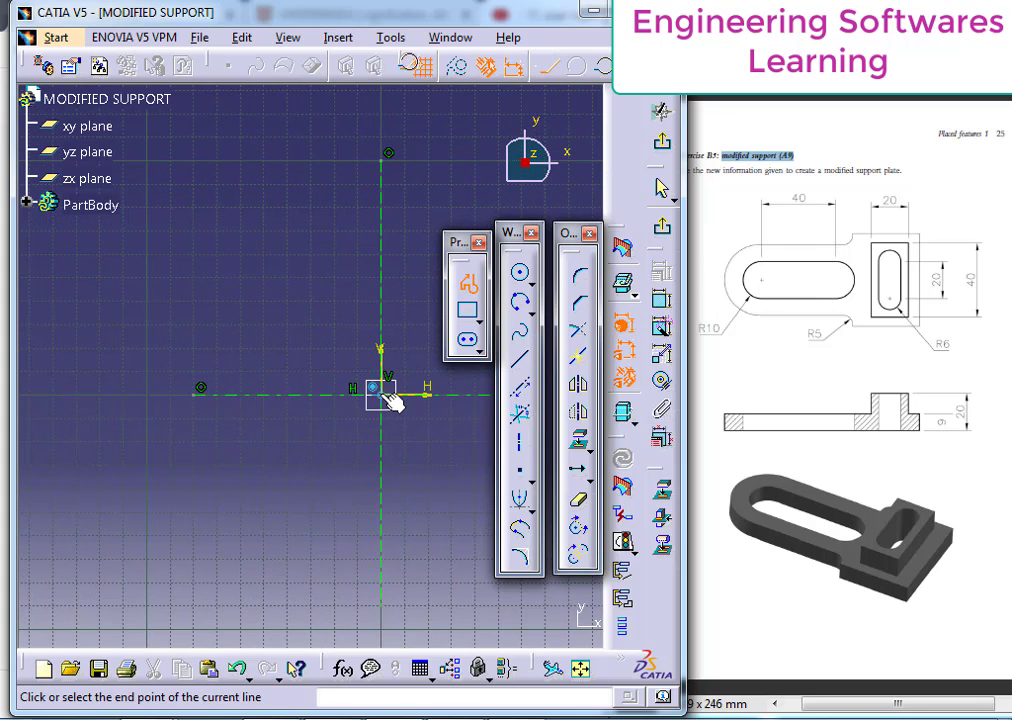
left_click(383, 257)
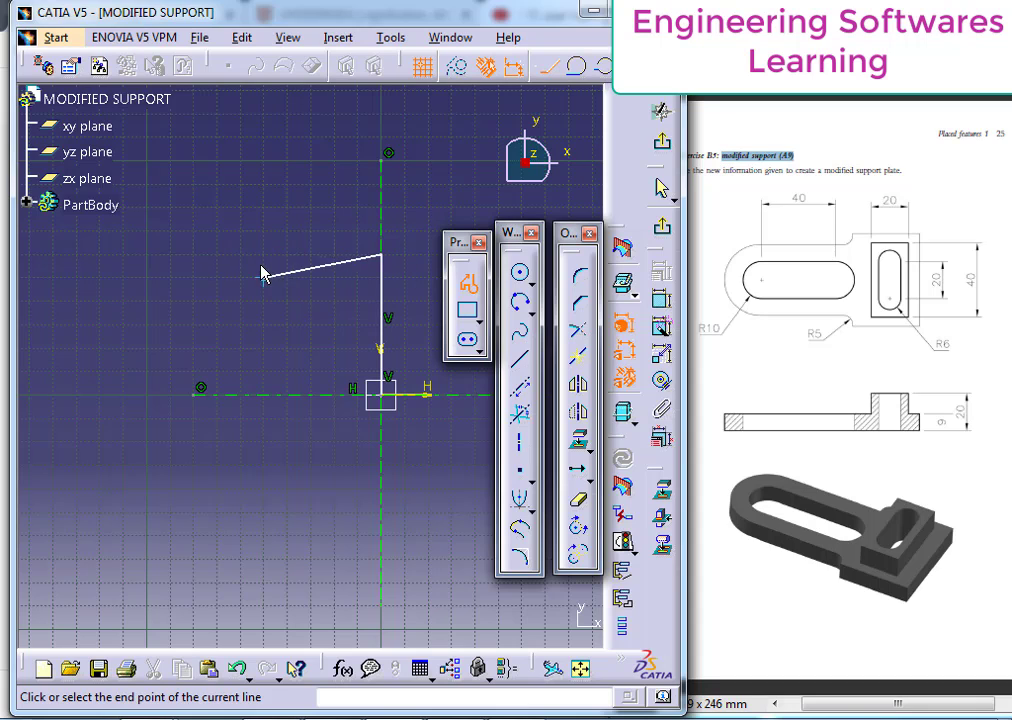
left_click(264, 256)
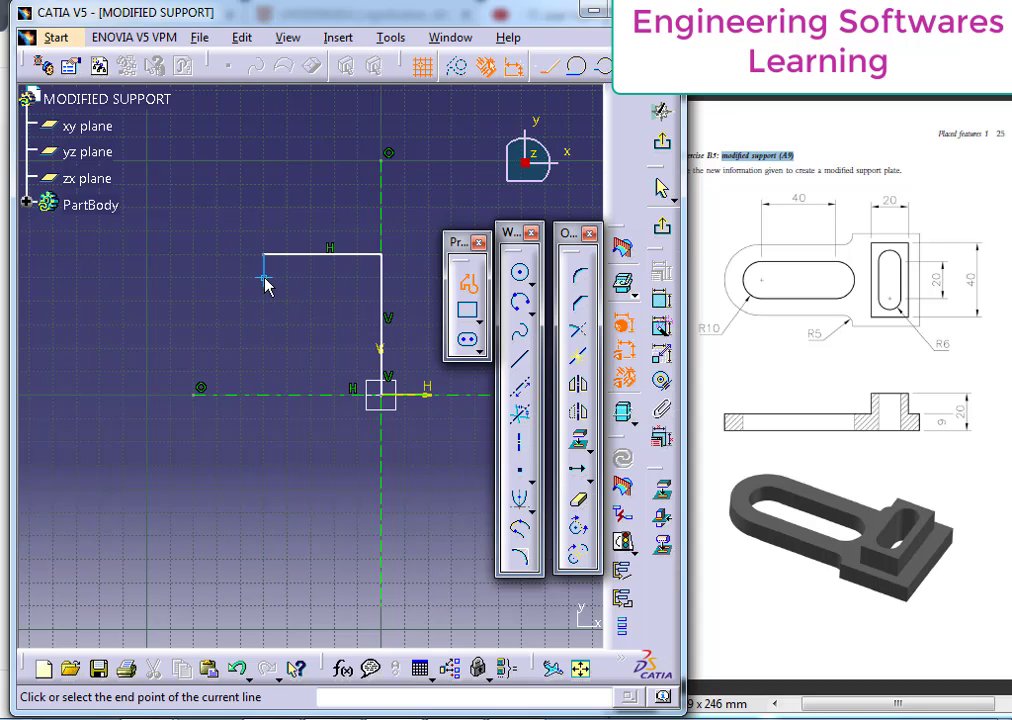
left_click(199, 283)
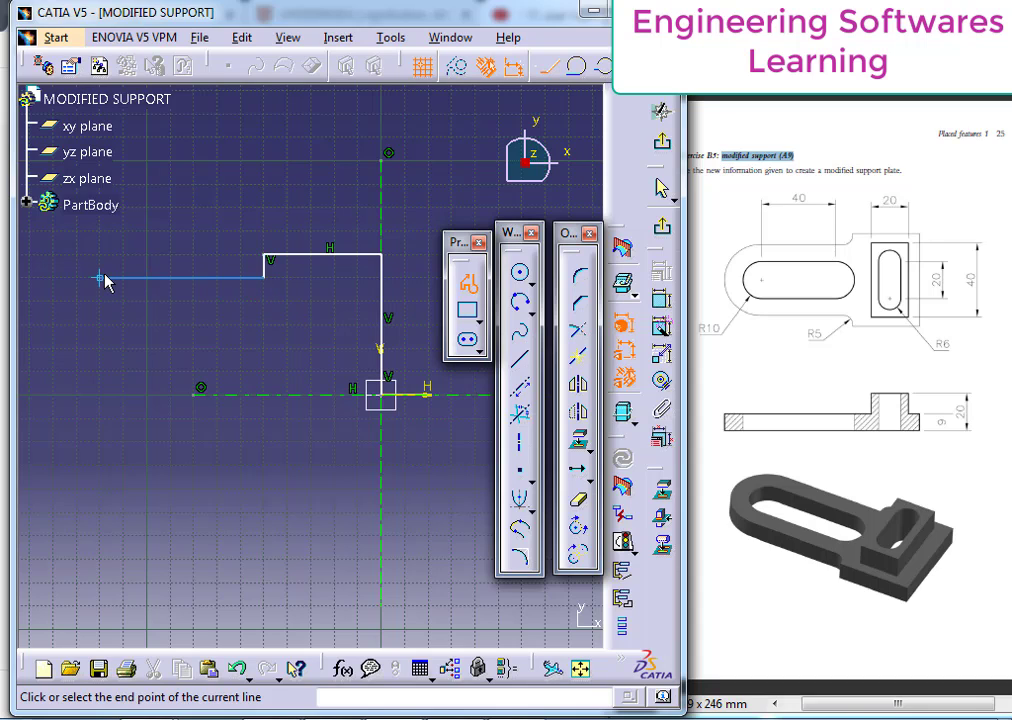
left_click(100, 278)
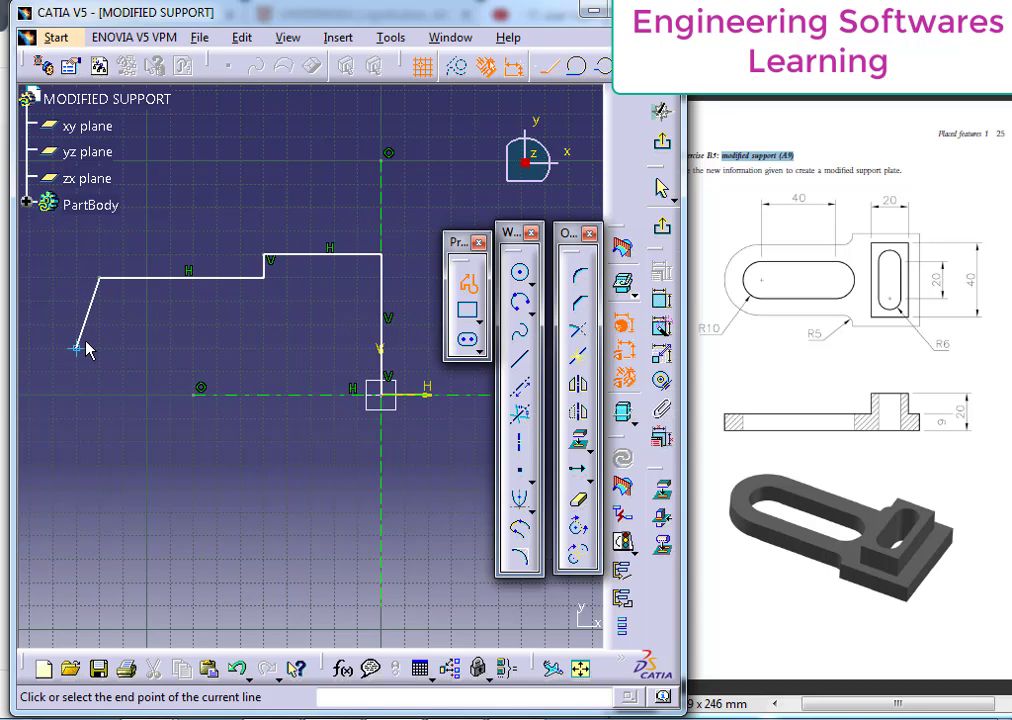
Continue the profile with a tangent semicircular end and a matching stepped lower edge, closing it at the origin.
left_click(576, 66)
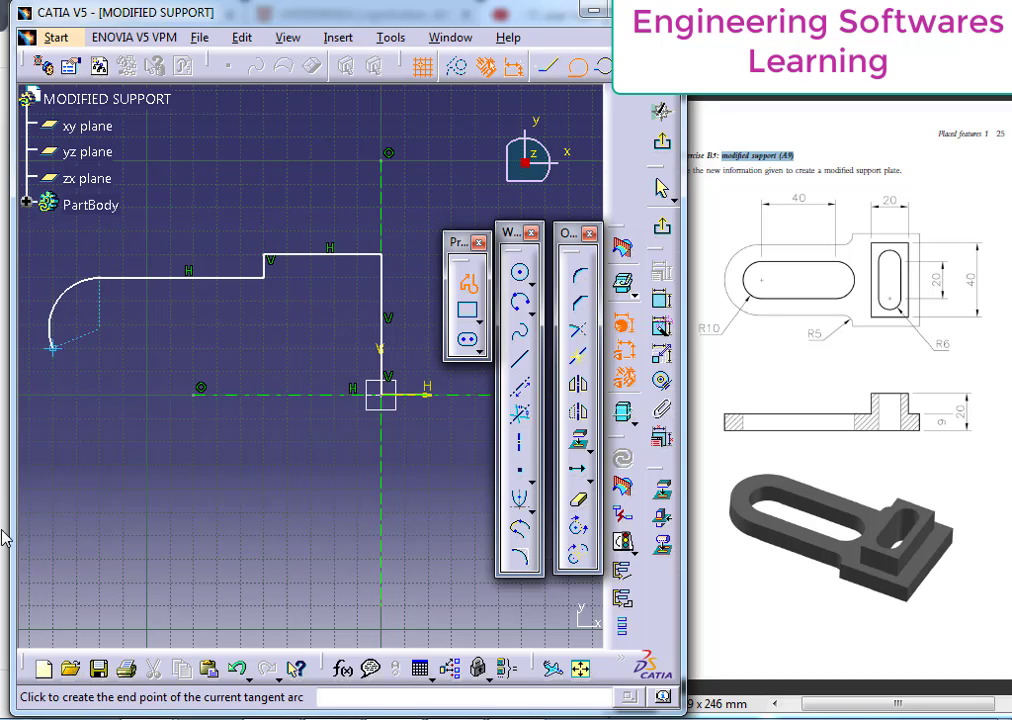
left_click(99, 465)
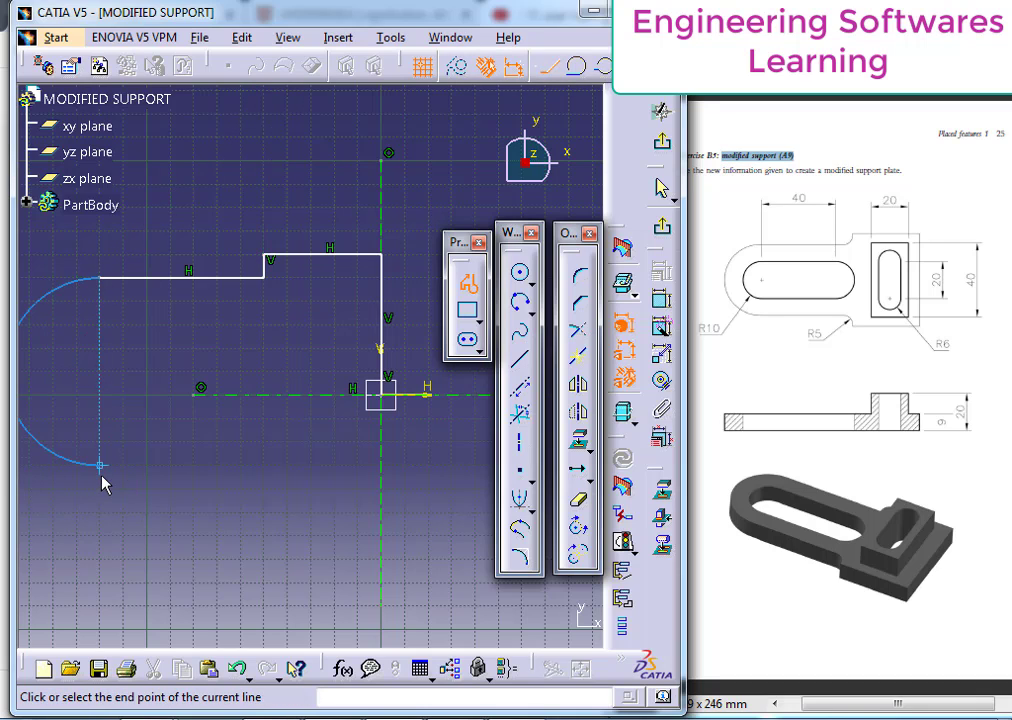
left_click(263, 465)
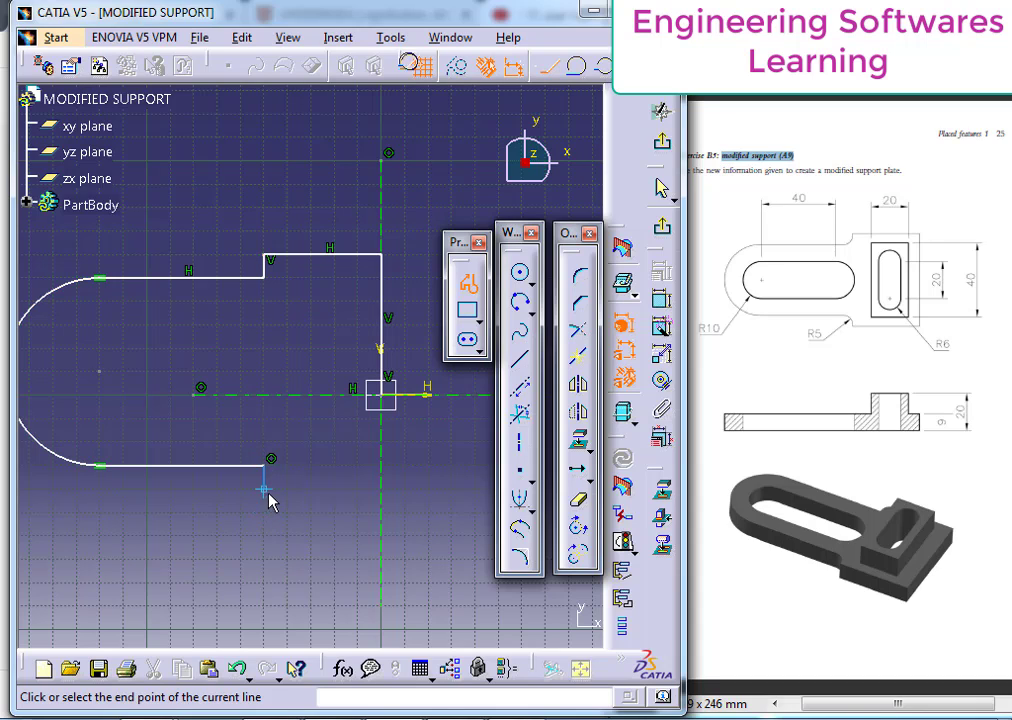
left_click(266, 490)
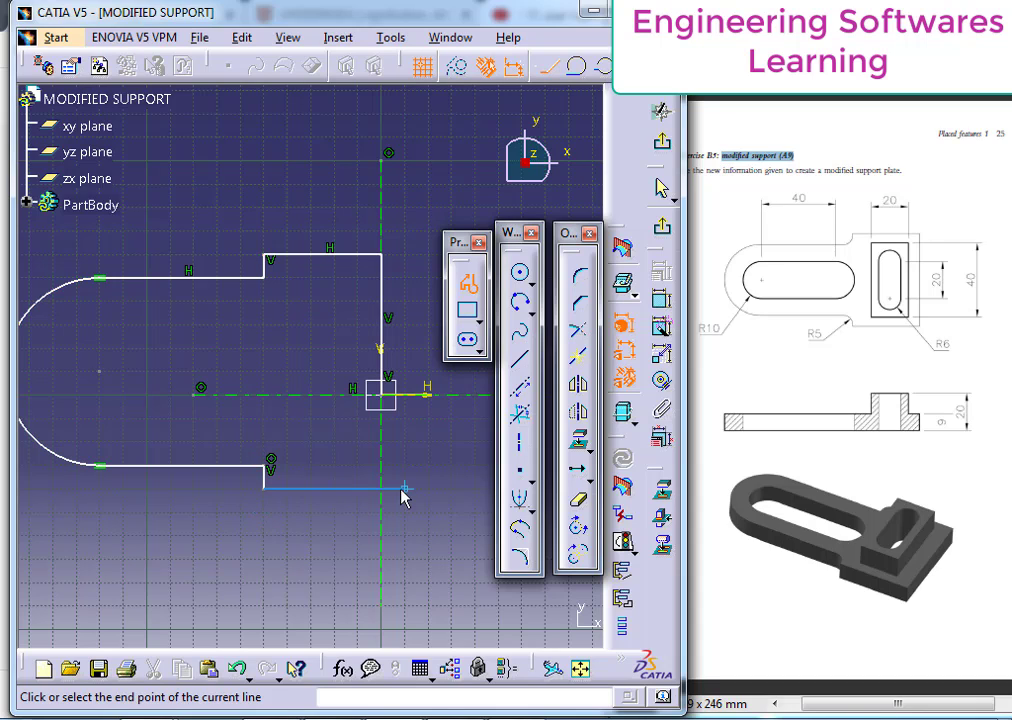
left_click(379, 489)
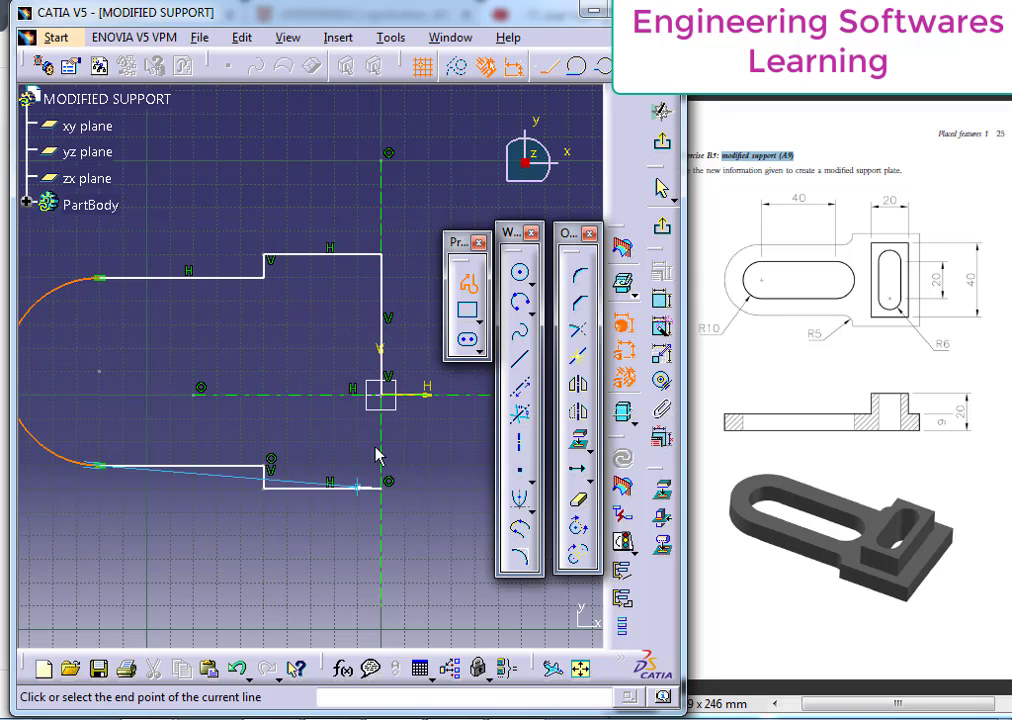
left_click(380, 395)
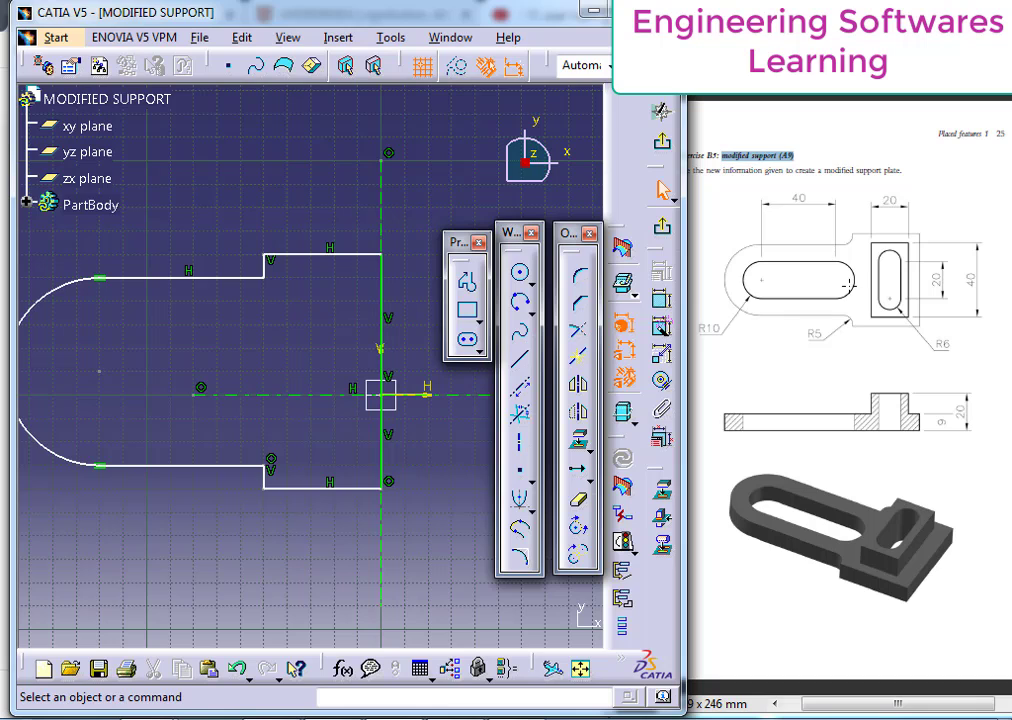
Sketch a horizontal elongated hole with a radius of about 20 mm, starting at the centre of the plate's rounded end.
left_click(527, 306)
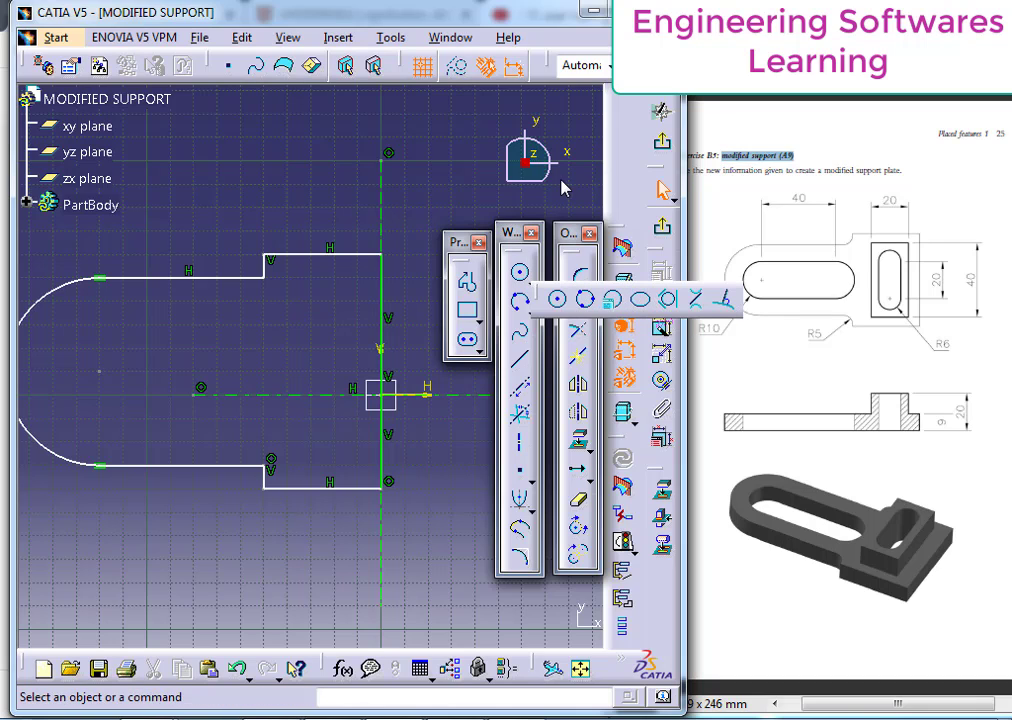
left_click(481, 340)
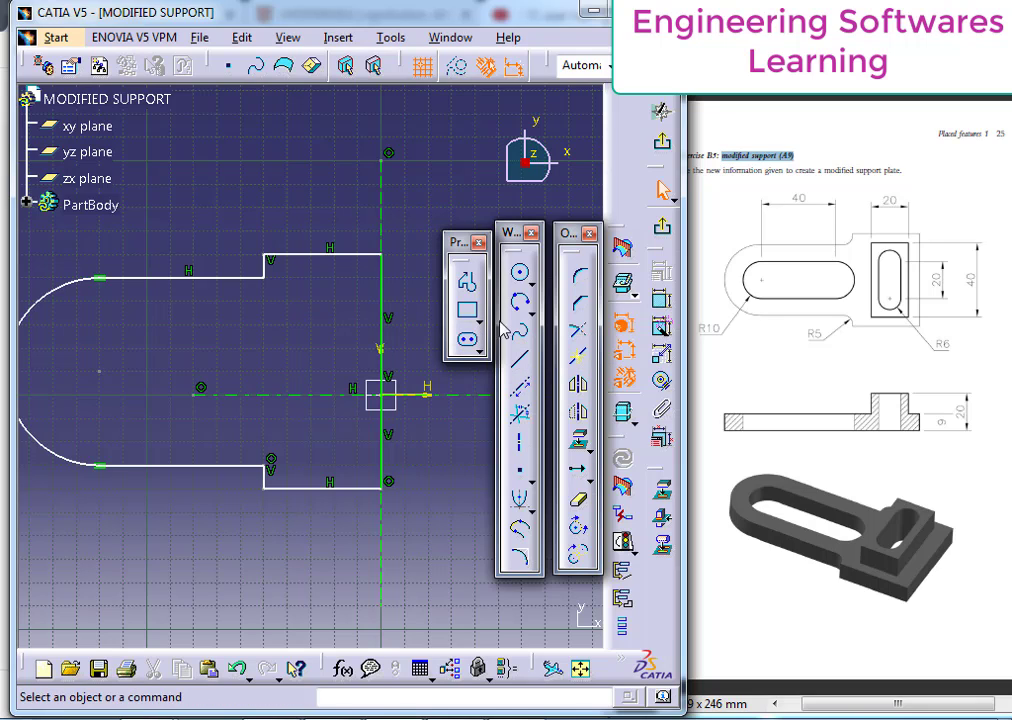
left_click(480, 345)
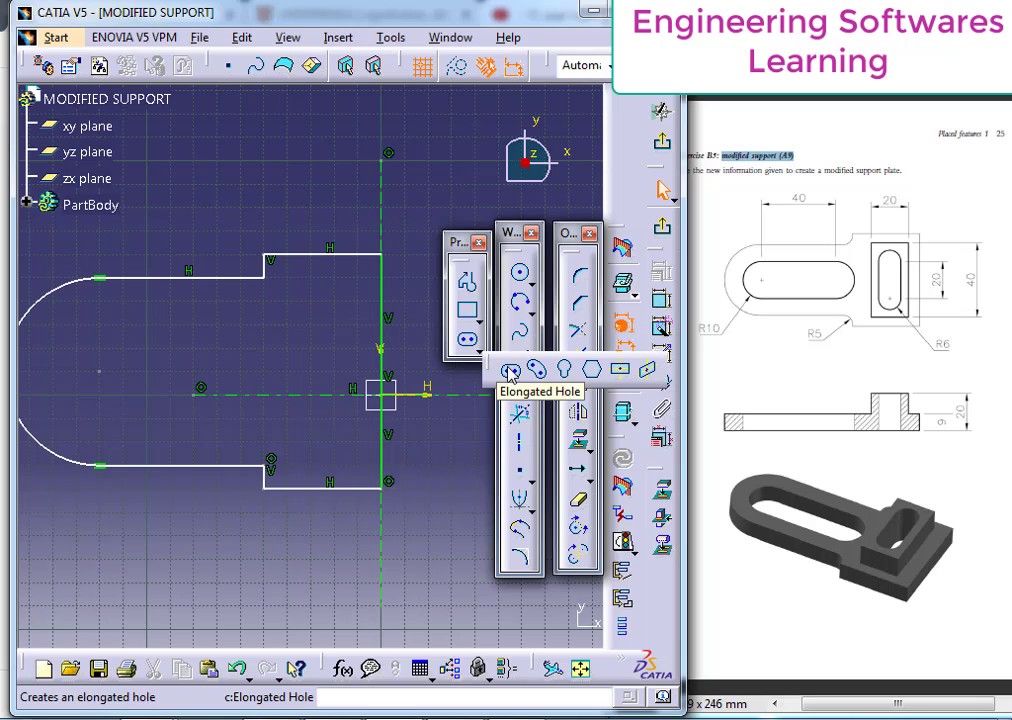
left_click(510, 372)
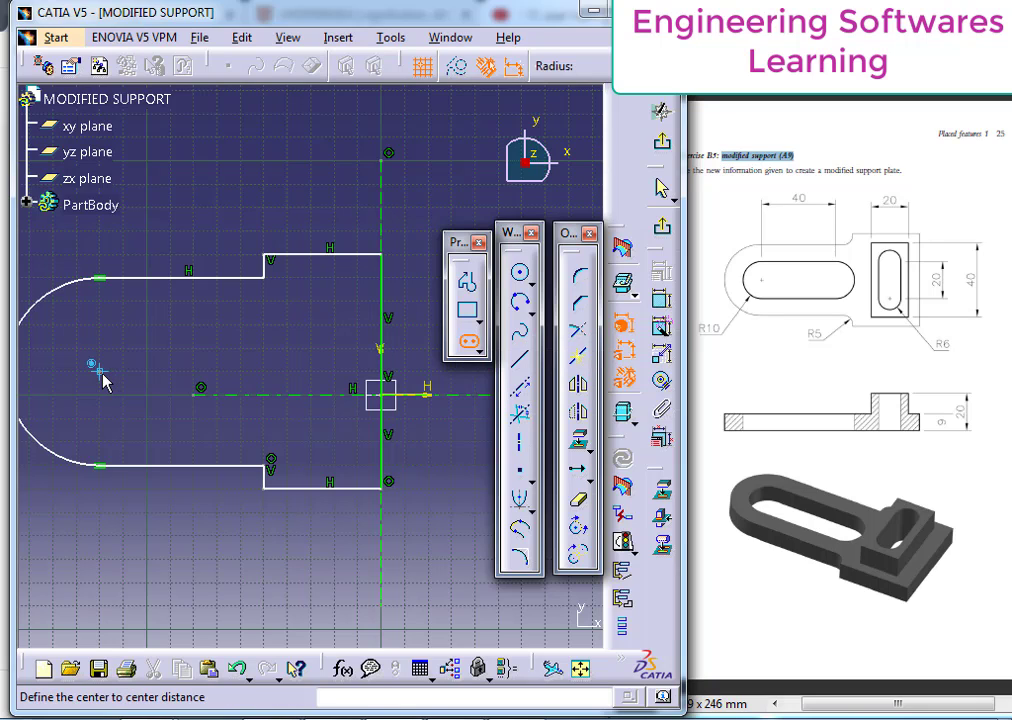
left_click(100, 372)
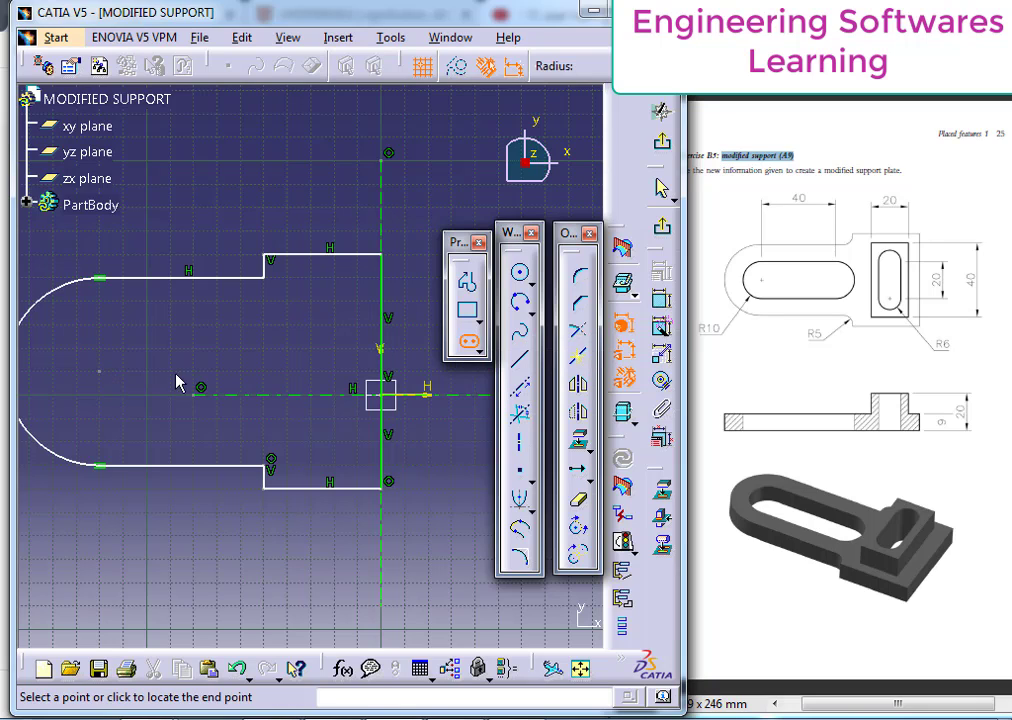
left_click(288, 372)
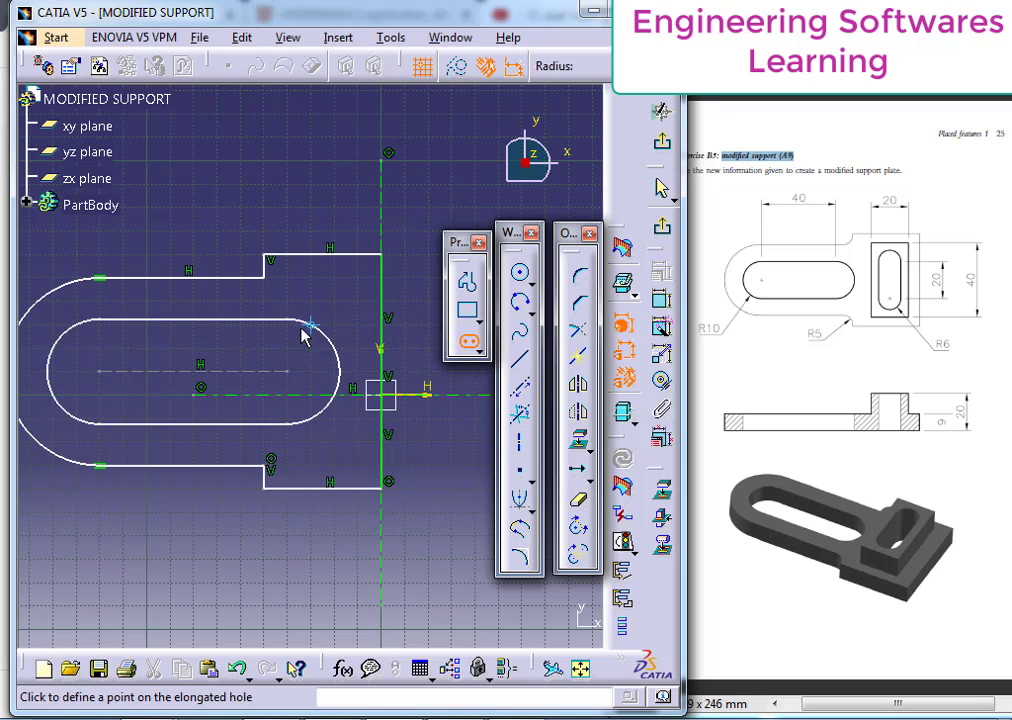
left_click(287, 326)
left_click(445, 203)
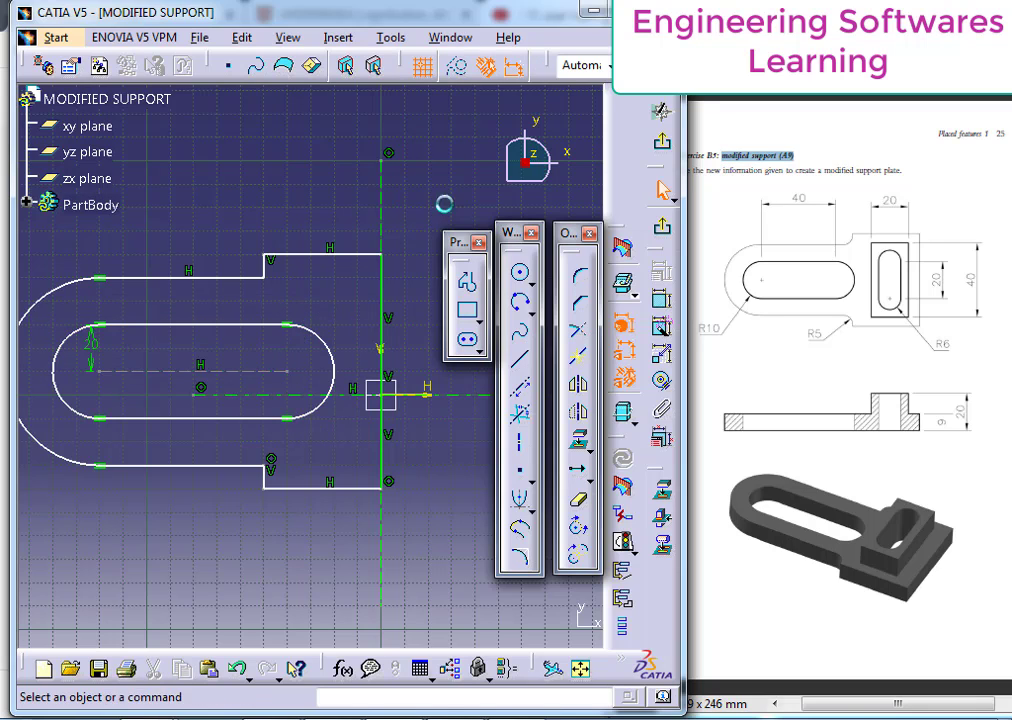
Shift the elongated hole and the concentric rounded end slightly toward the vertical axis.
left_click(104, 375)
left_click(221, 323)
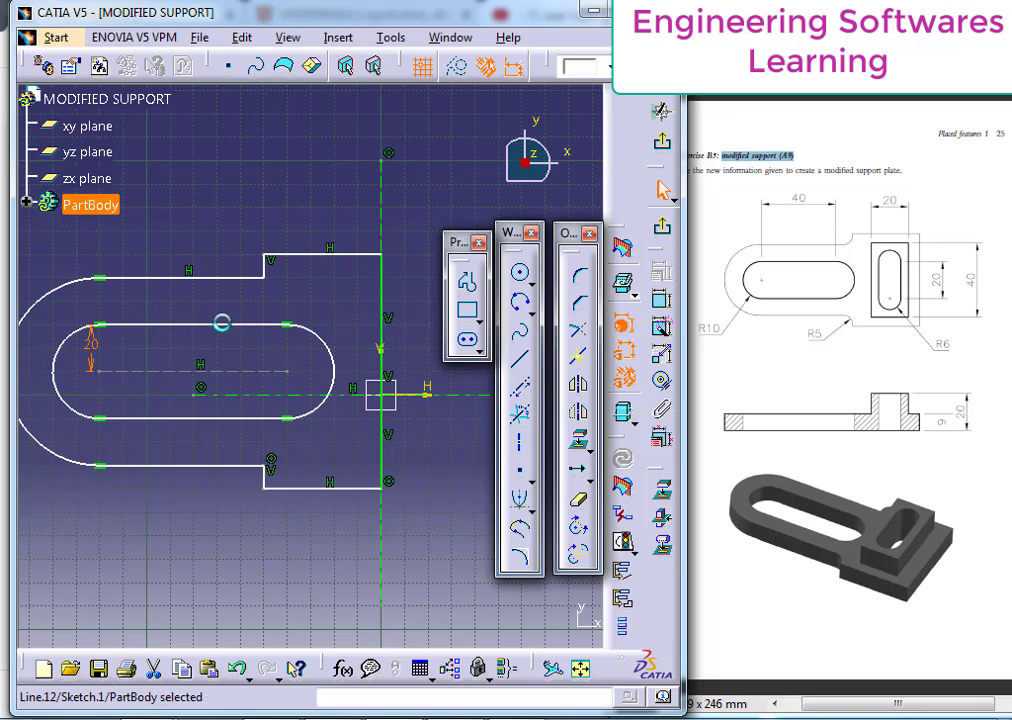
left_click_drag(221, 323, 250, 326)
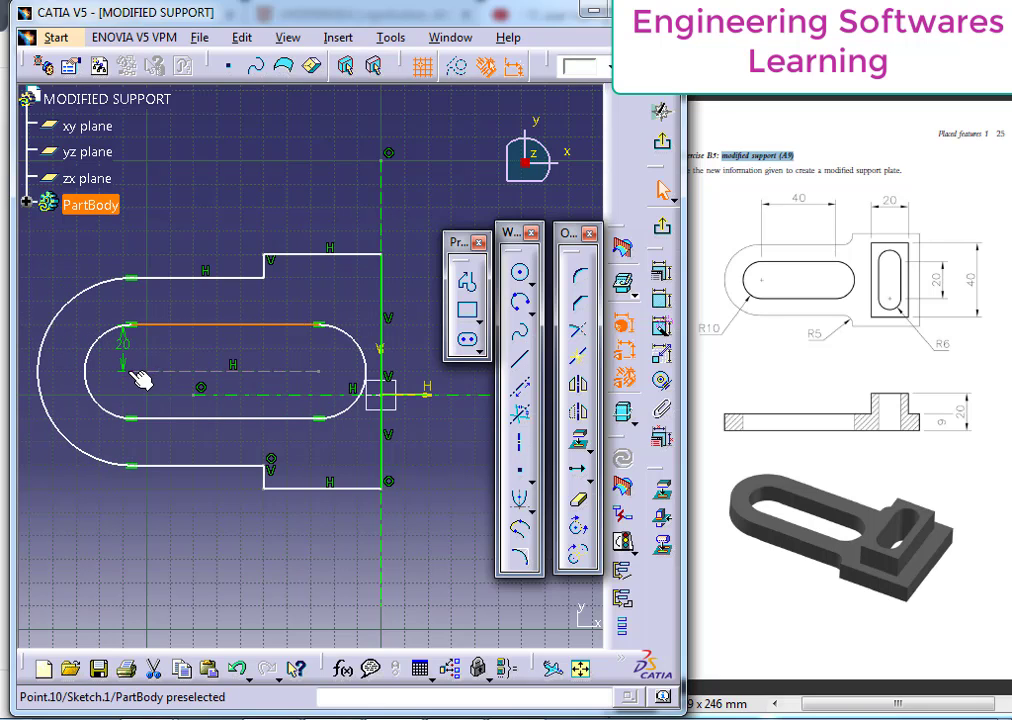
Make the elongated hole's outer centre point coincident with the horizontal axis and shorten the hole at its inner end.
left_click(201, 389)
left_click(664, 301)
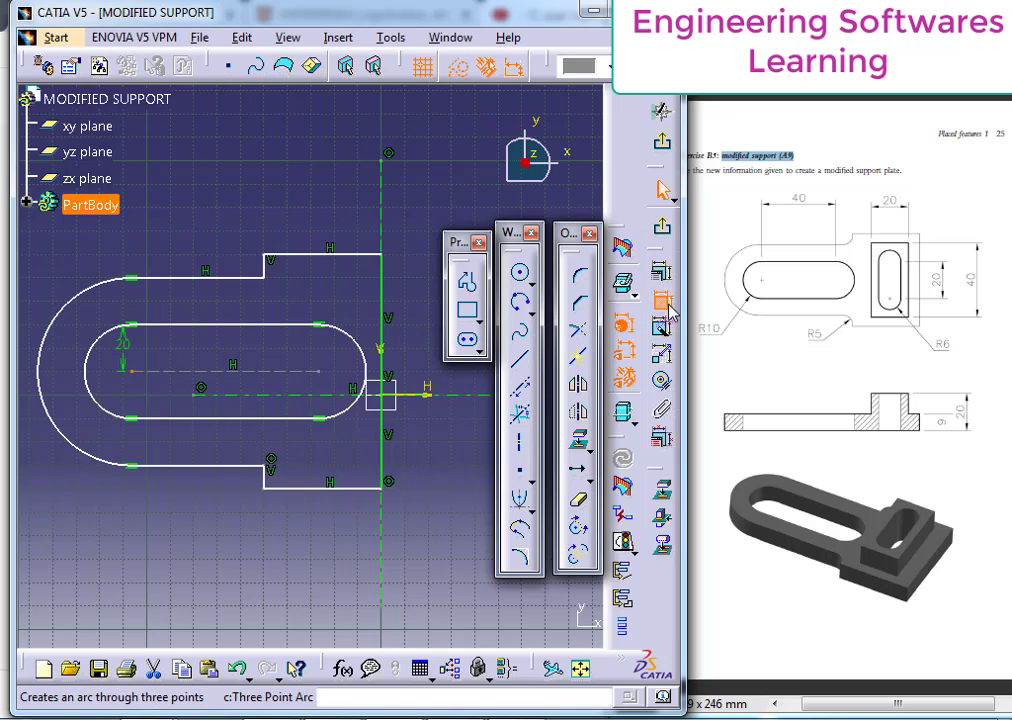
left_click(219, 395)
right_click(145, 510)
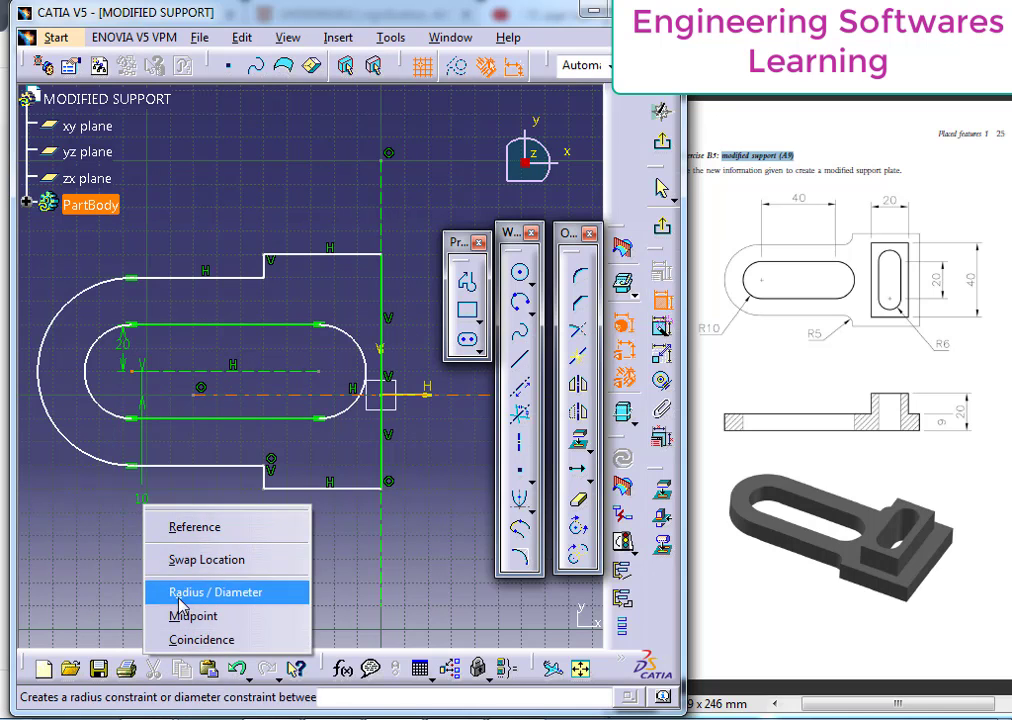
left_click(199, 639)
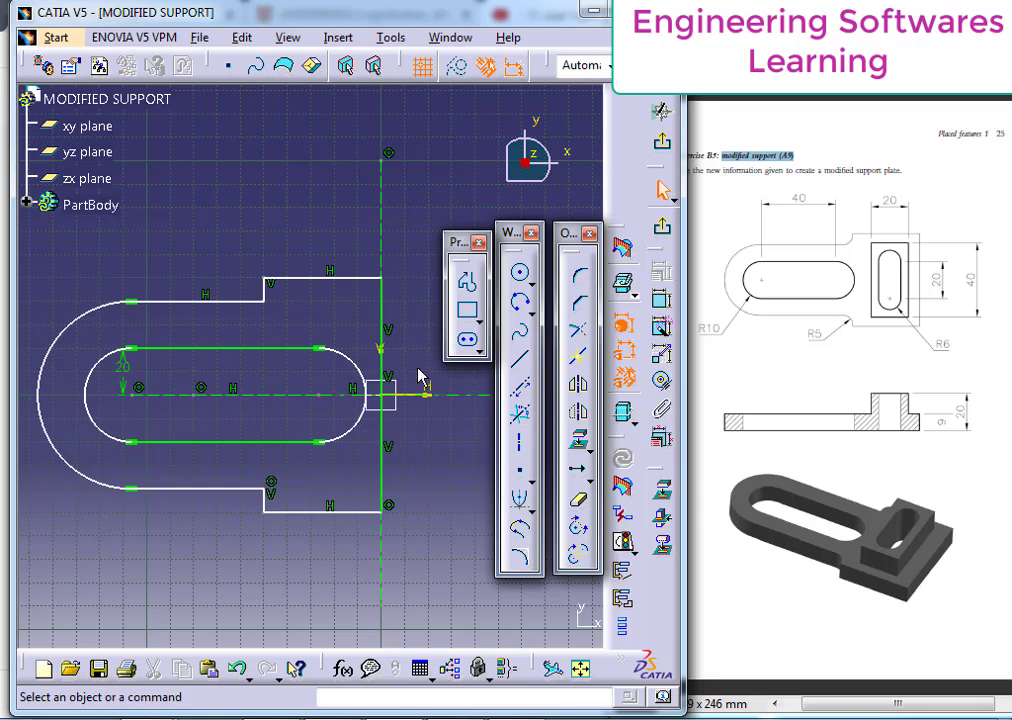
left_click_drag(365, 375, 305, 366)
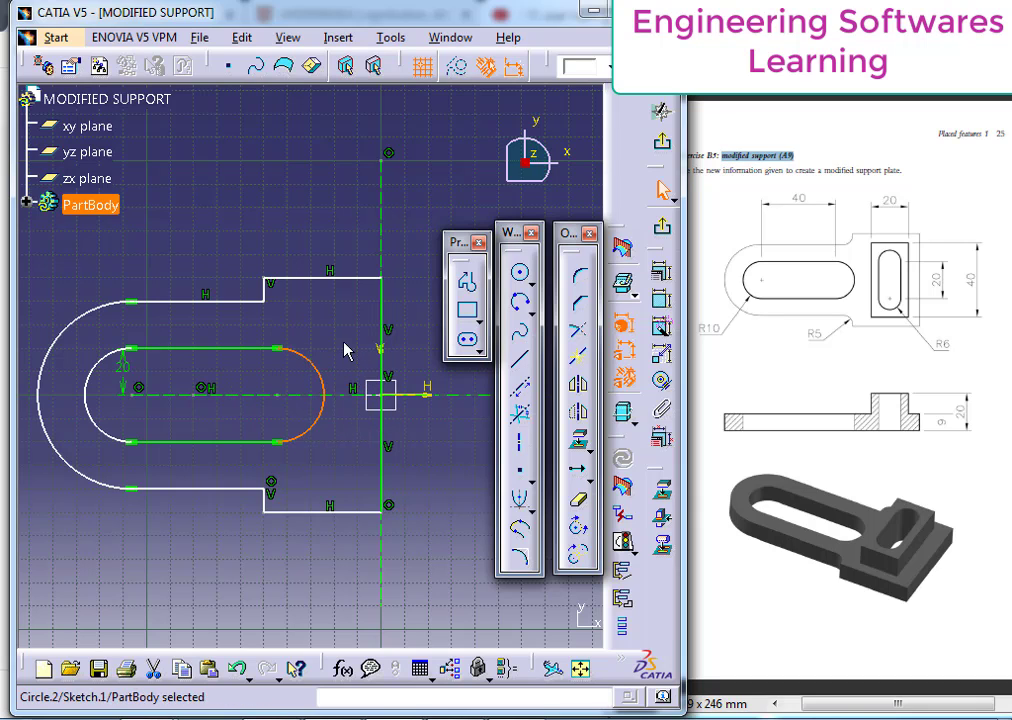
left_click(343, 350)
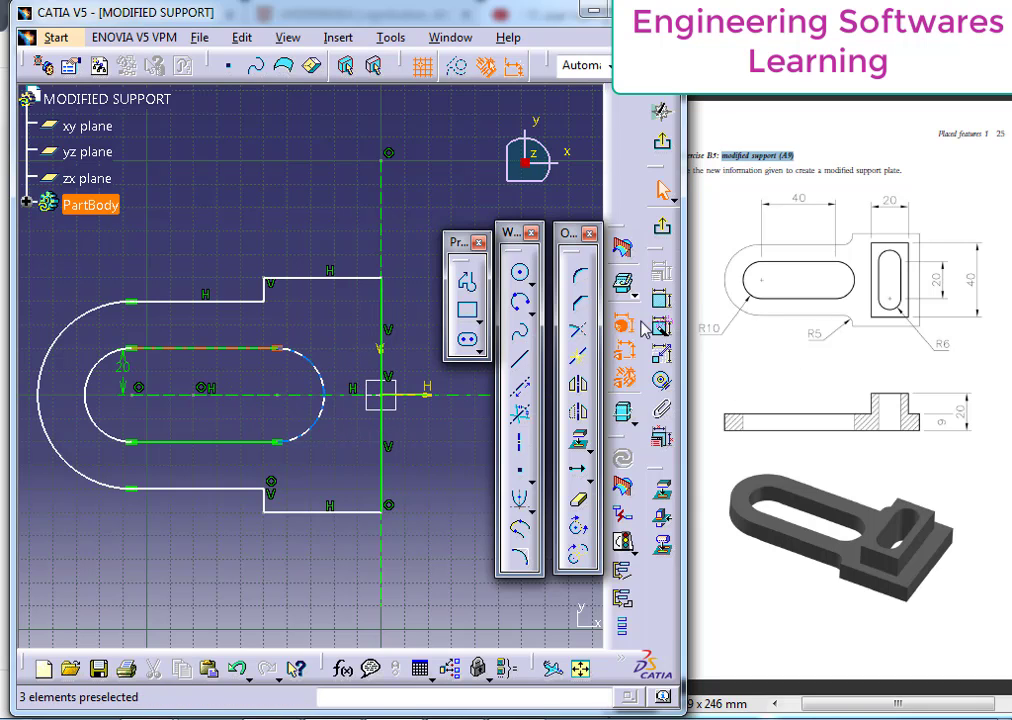
Round the inner corner of the upper step with a radius of about 5.2 mm and move its dimension clear of the profile.
left_click(578, 277)
left_click(263, 289)
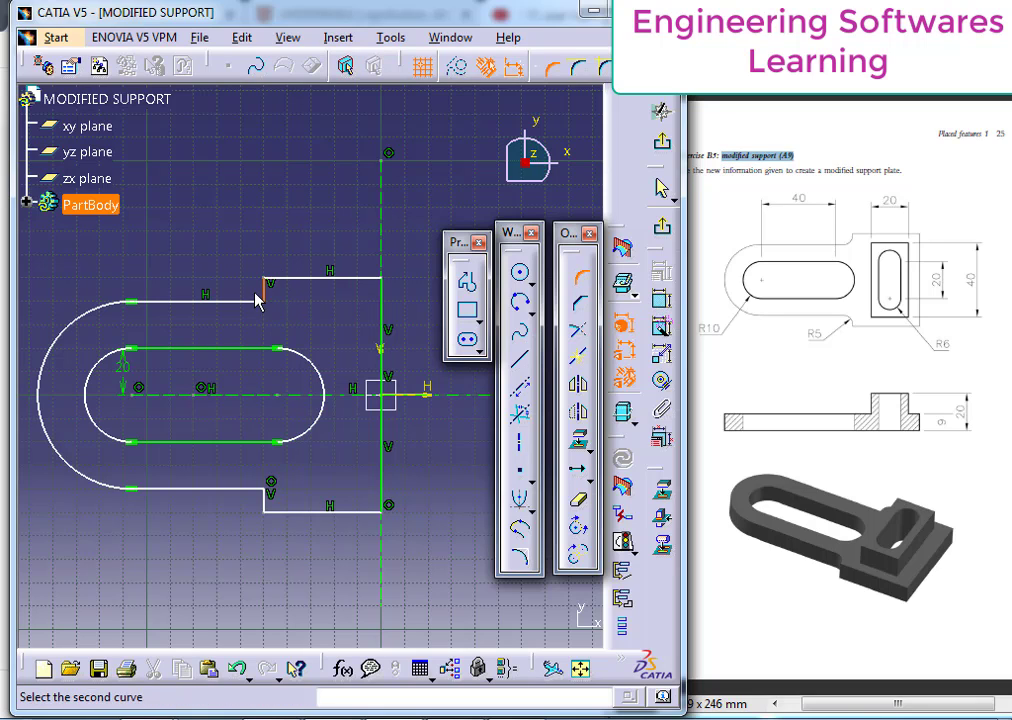
left_click(252, 300)
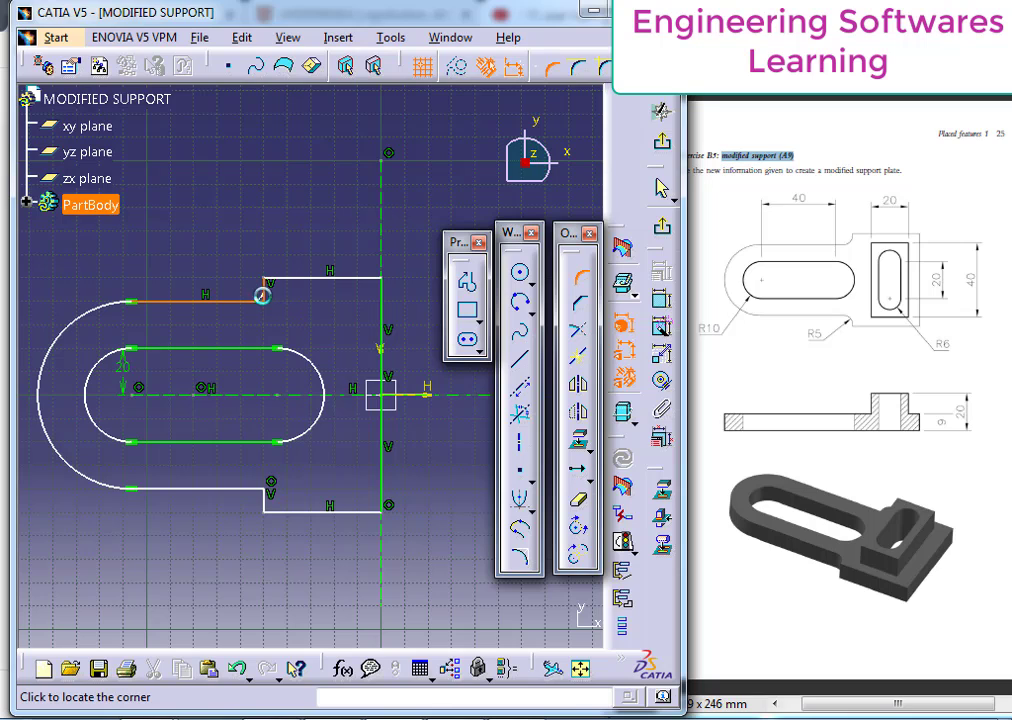
left_click(257, 292)
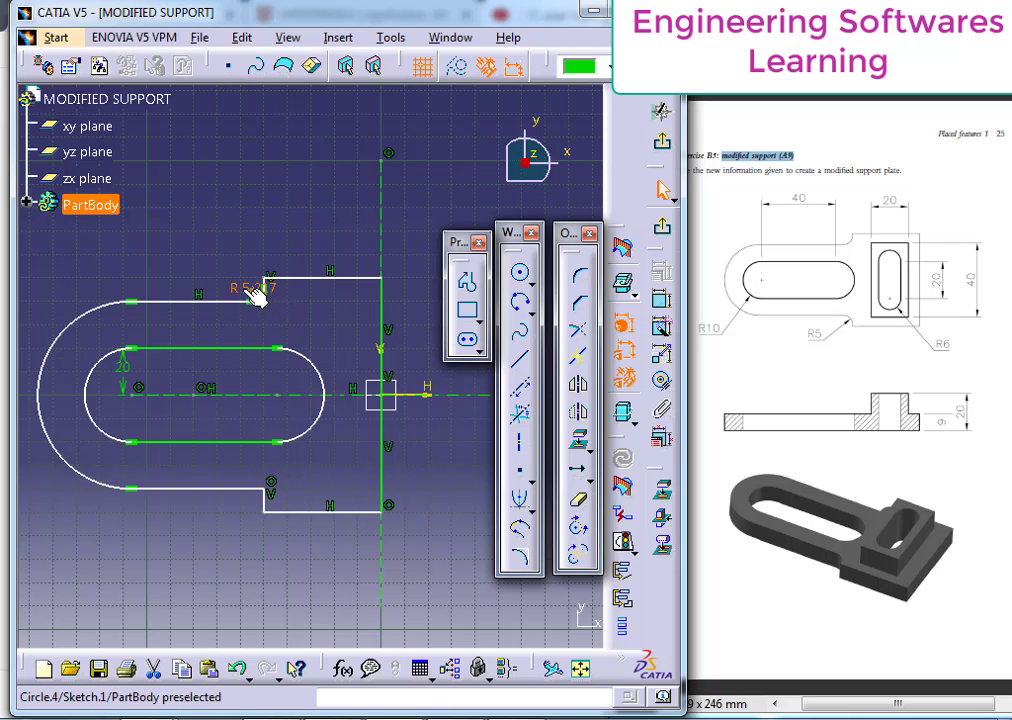
double_click(238, 283)
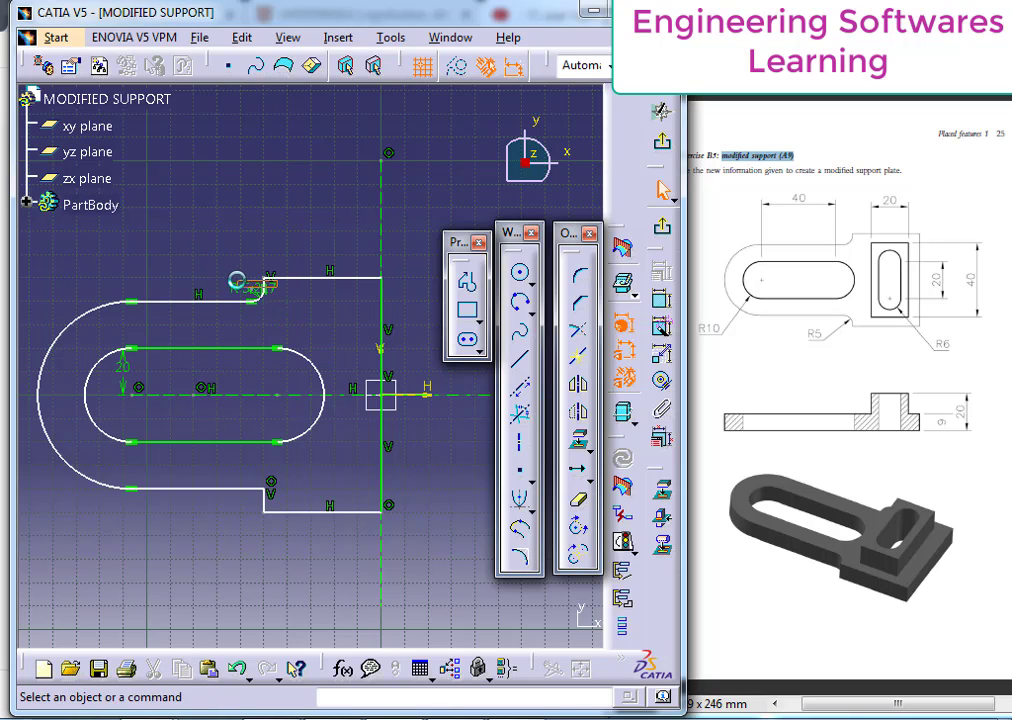
middle_click_drag(261, 301, 255, 251)
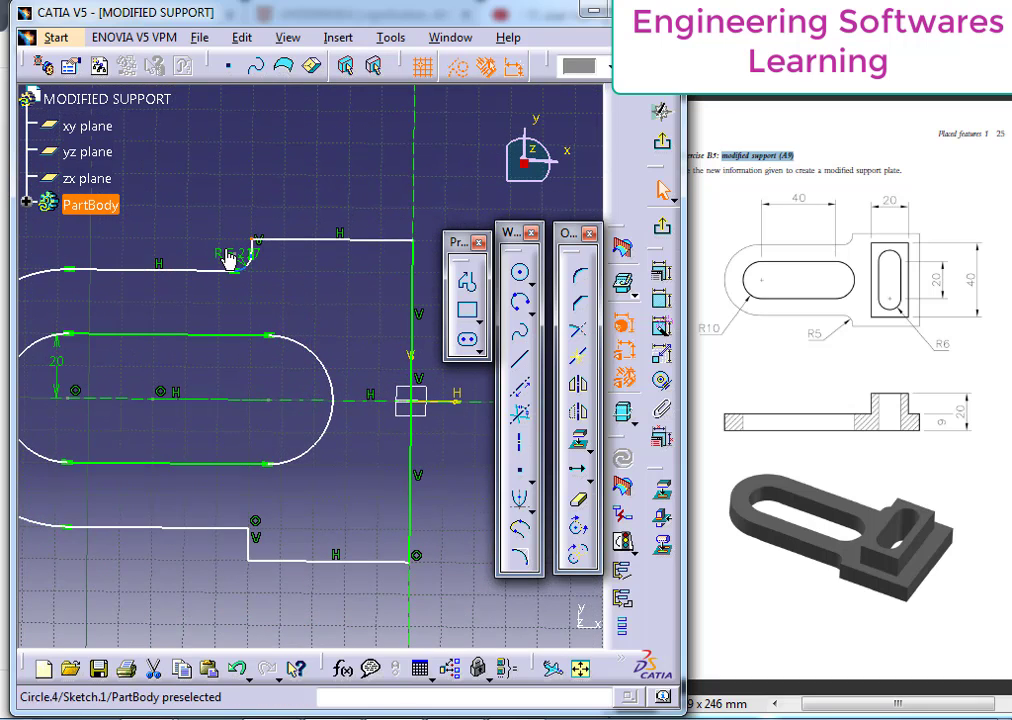
double_click(230, 256)
left_click_drag(226, 255, 284, 287)
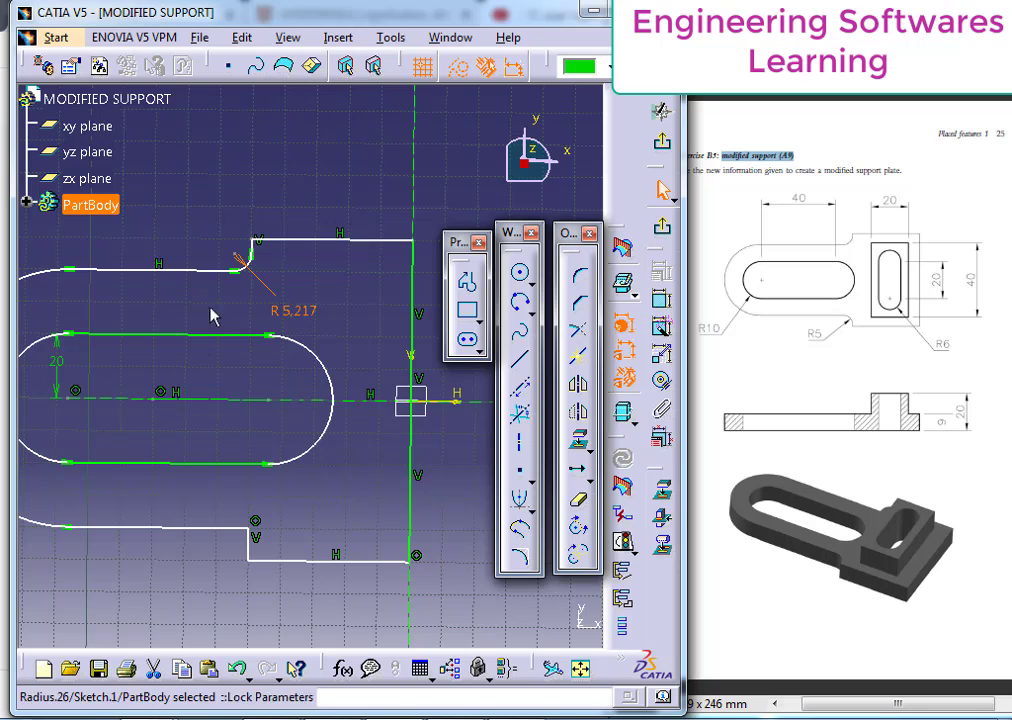
Float the view tools over the drawing area and orient the view normal to the sketch plane.
mouse_move(220, 266)
middle_mouse_down()
mouse_move(215, 289)
mouse_move(233, 265)
middle_mouse_up()
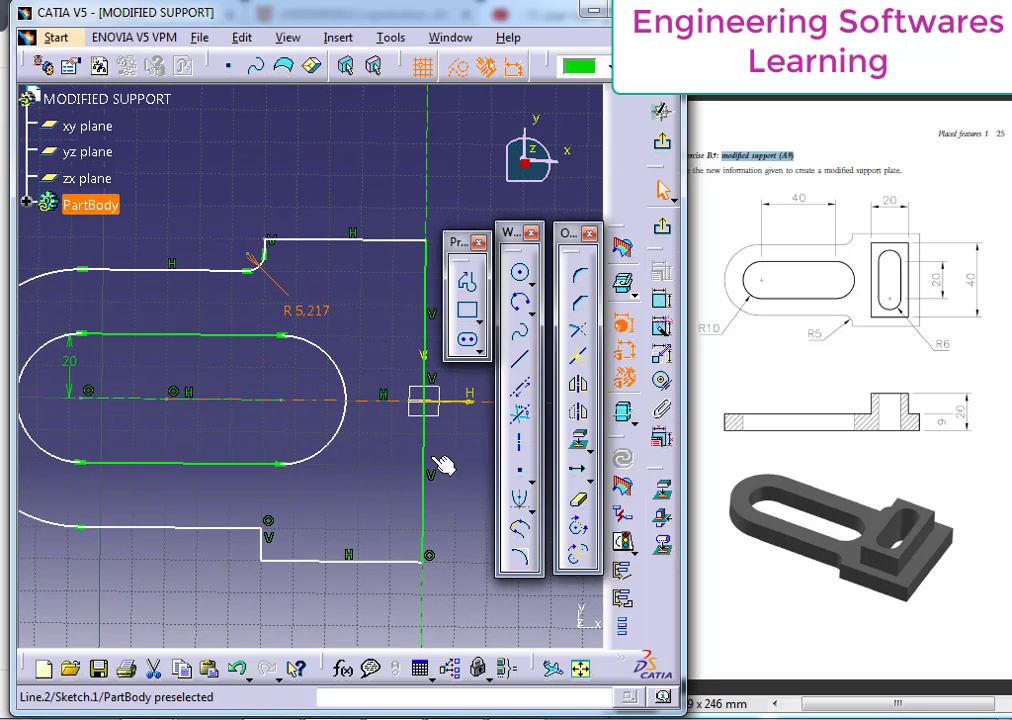
mouse_move(446, 582)
middle_mouse_down()
mouse_move(357, 406)
mouse_move(373, 437)
middle_mouse_up()
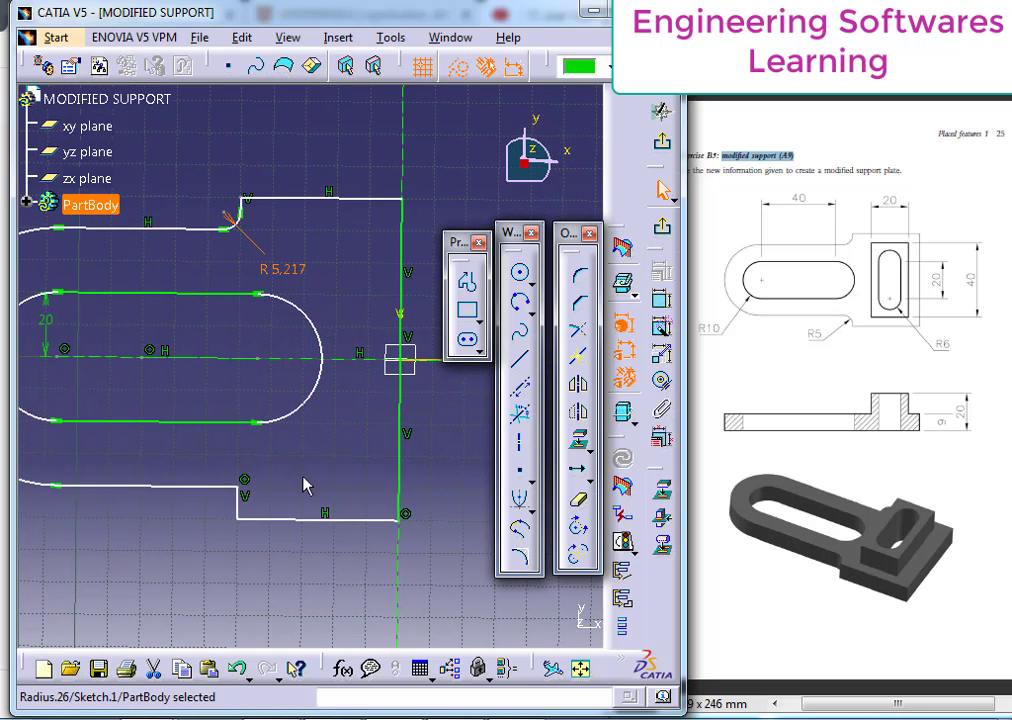
mouse_move(290, 470)
middle_mouse_down()
mouse_move(305, 465)
mouse_move(333, 514)
middle_mouse_up()
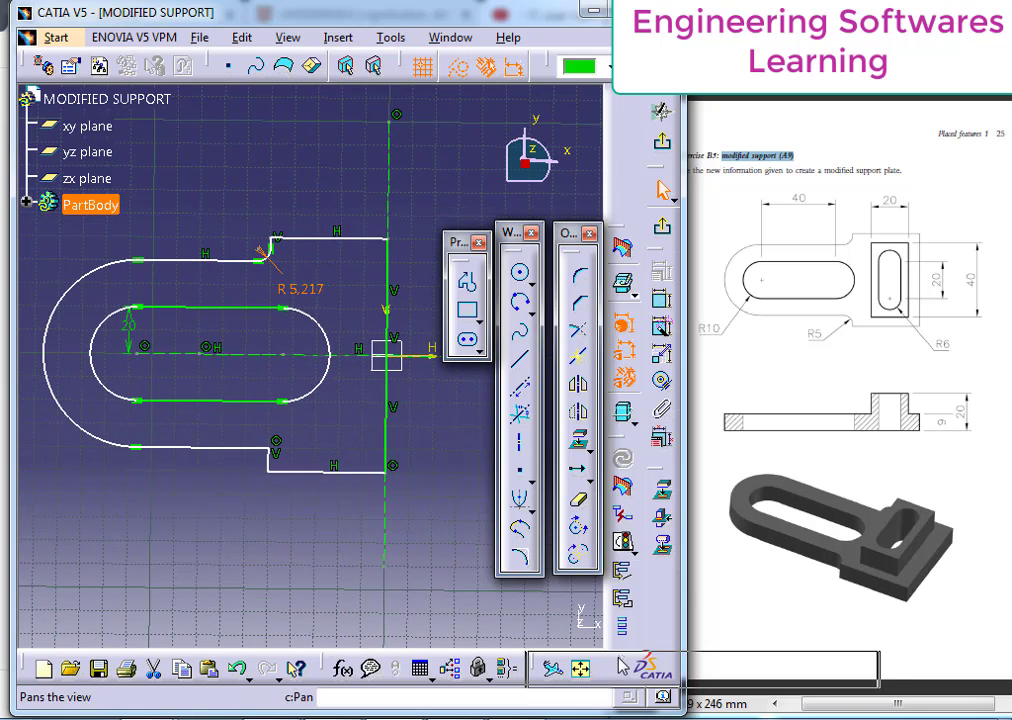
left_click_drag(622, 665, 325, 612)
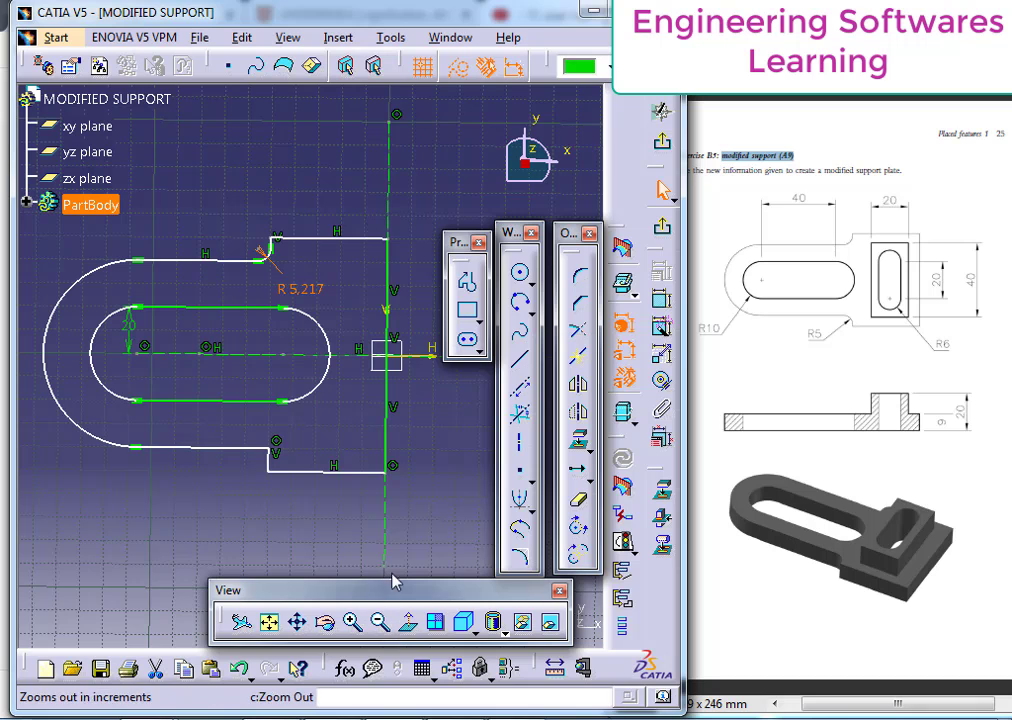
middle_click_drag(402, 463, 366, 460)
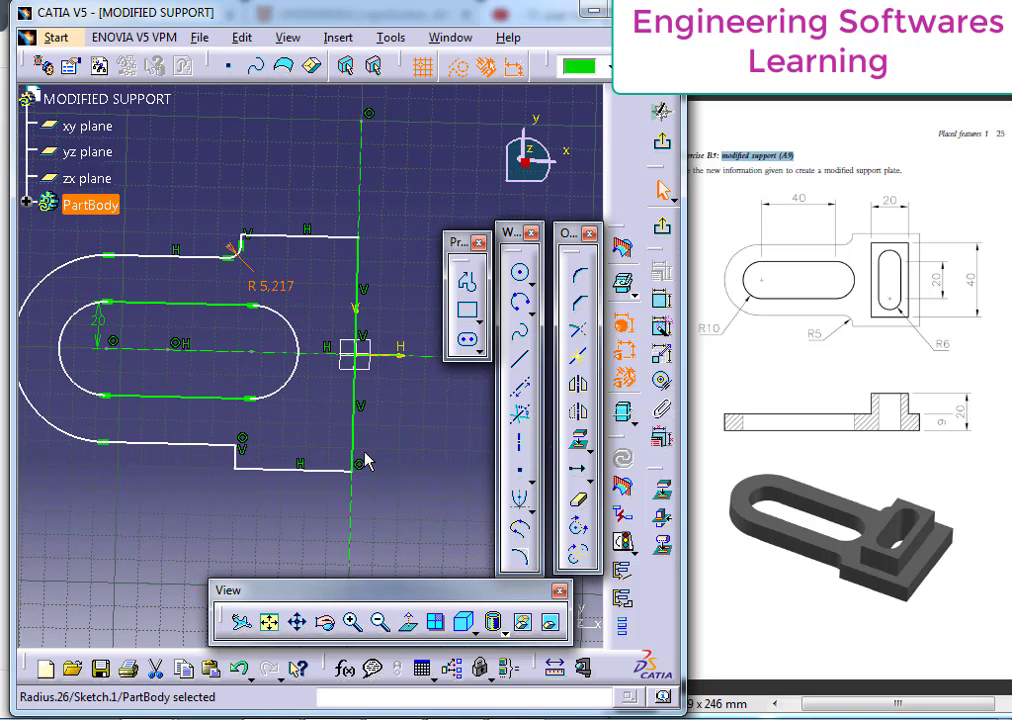
left_click(408, 622)
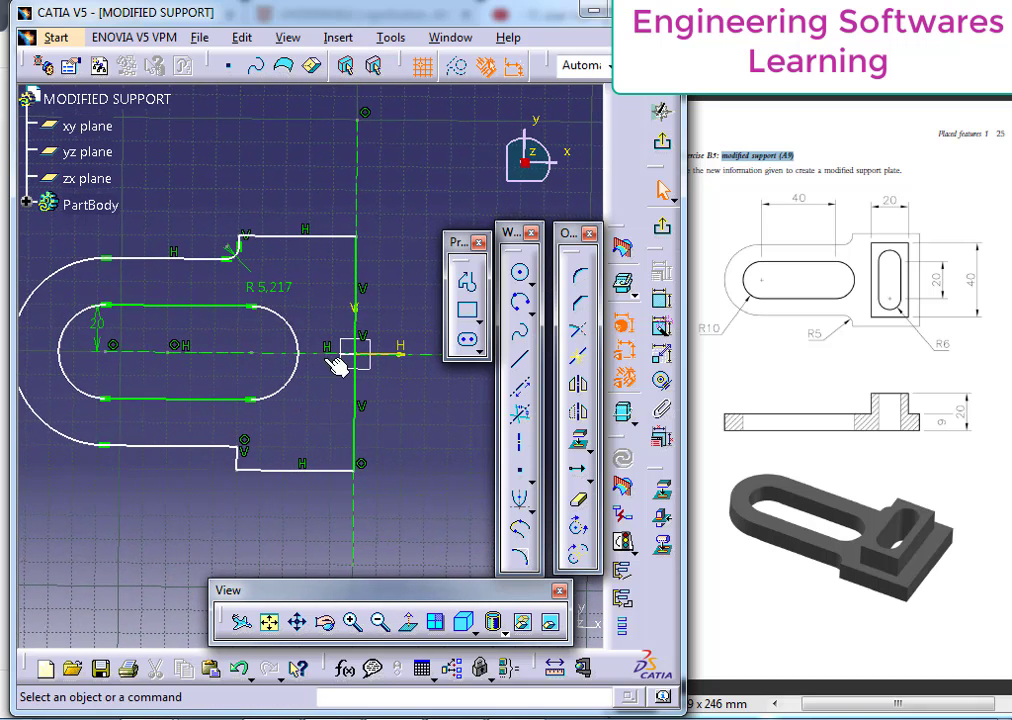
left_click_drag(396, 599, 409, 601)
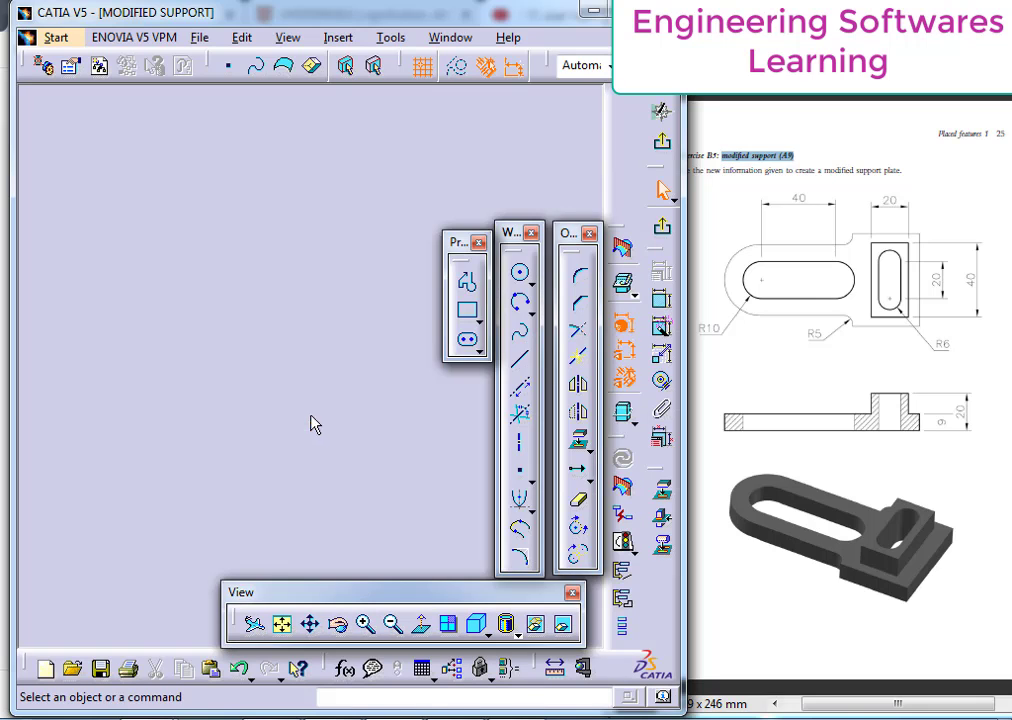
middle_click_drag(274, 323, 292, 327)
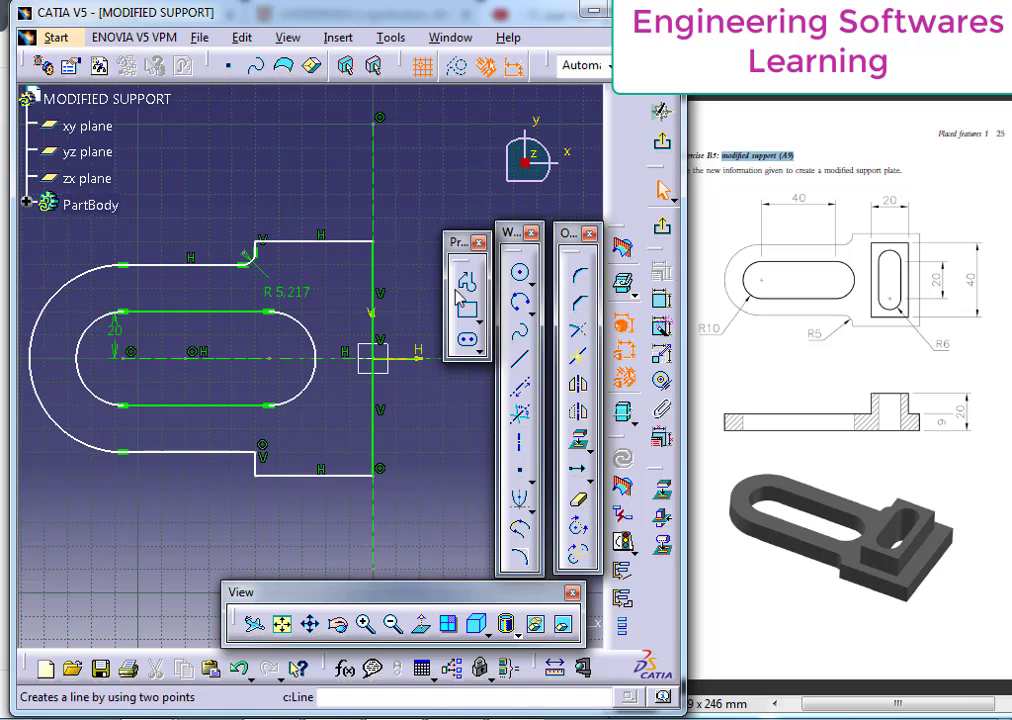
Round the inner corner of the lower step and set its radius to 5 mm.
left_click(580, 277)
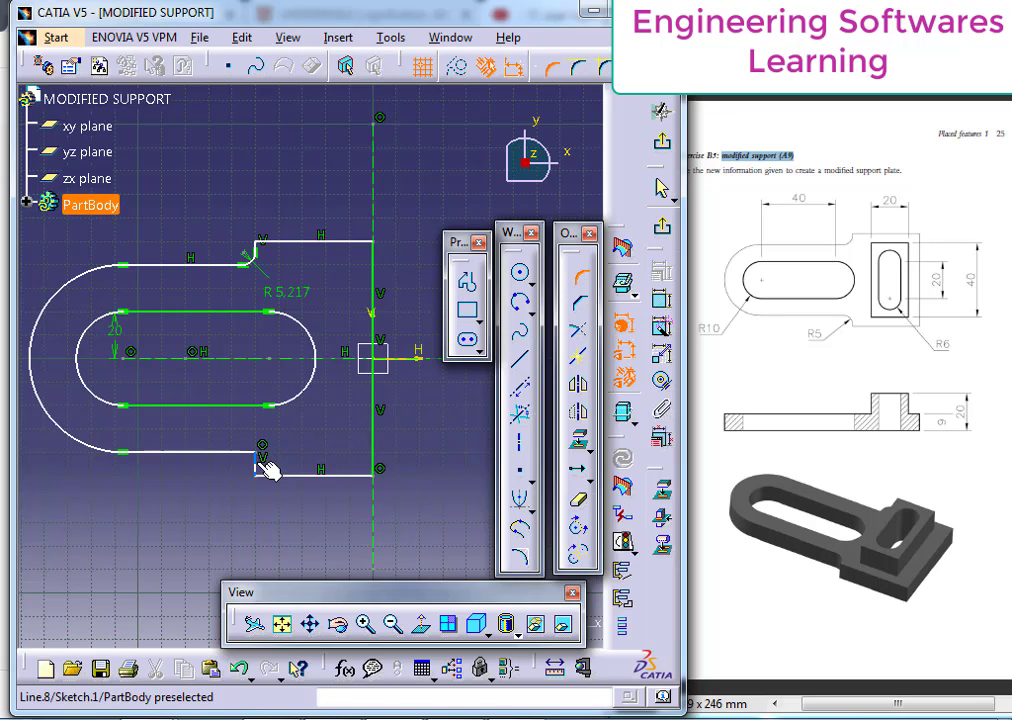
left_click(248, 454)
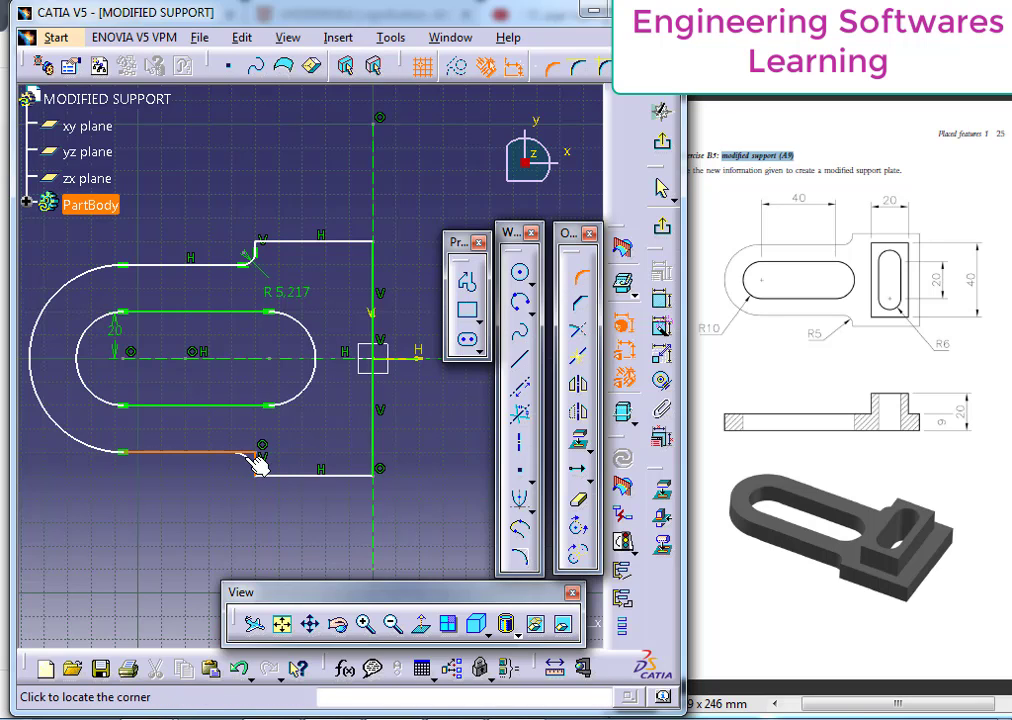
left_click(266, 464)
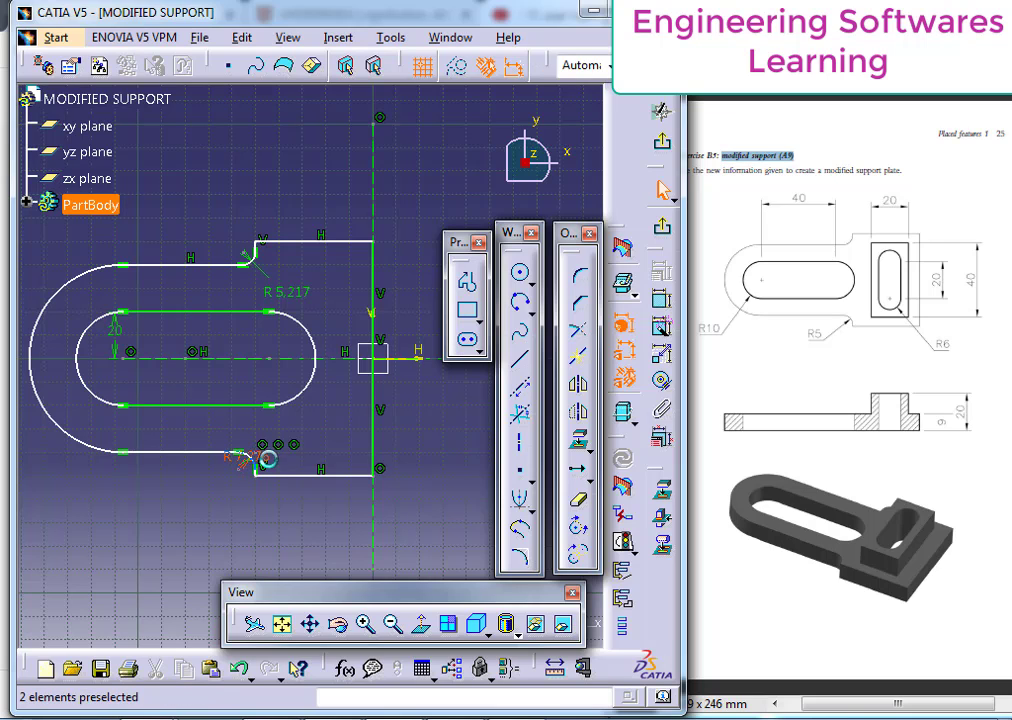
left_click(298, 436)
double_click(289, 430)
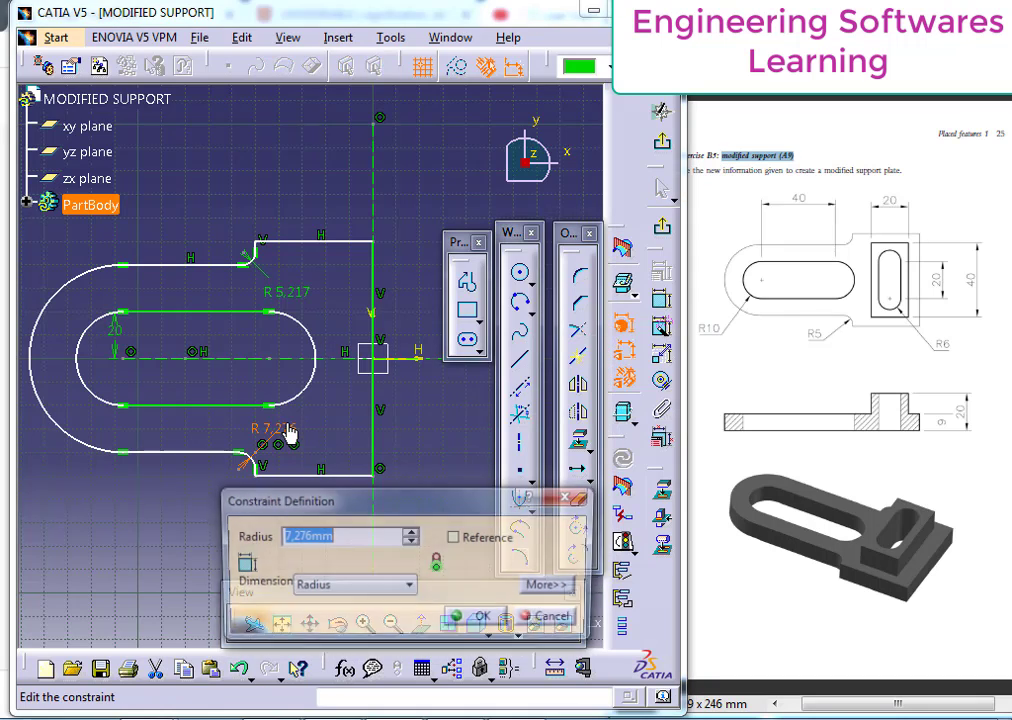
type("5")
key("Return")
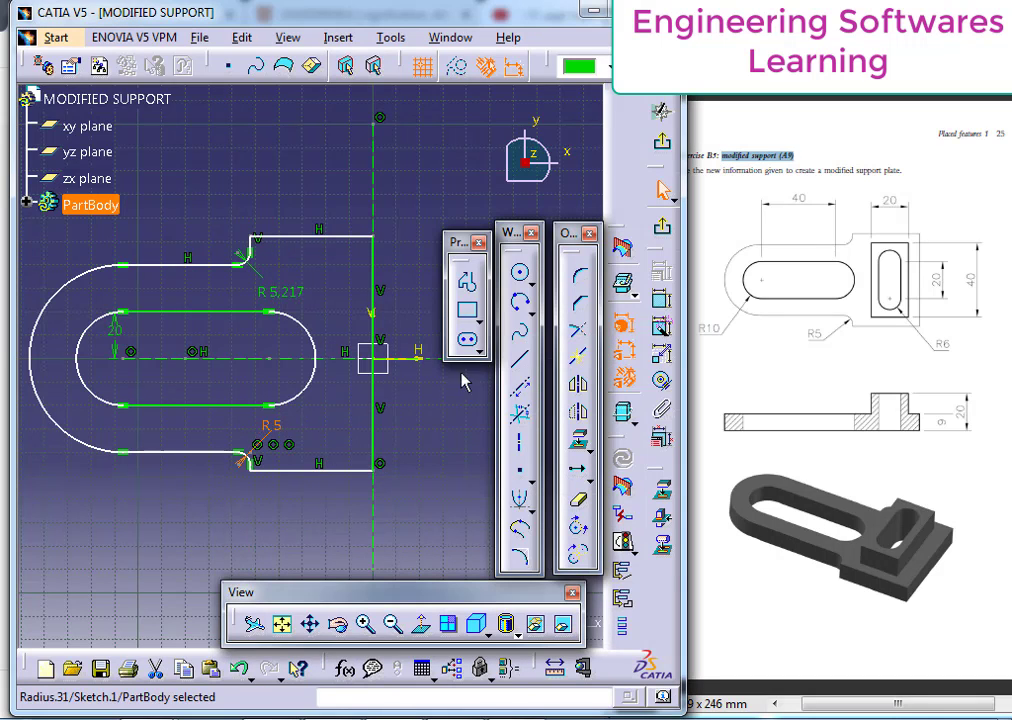
Set the radius of the upper step's rounded corner to 5 mm.
double_click(276, 297)
type("5mm")
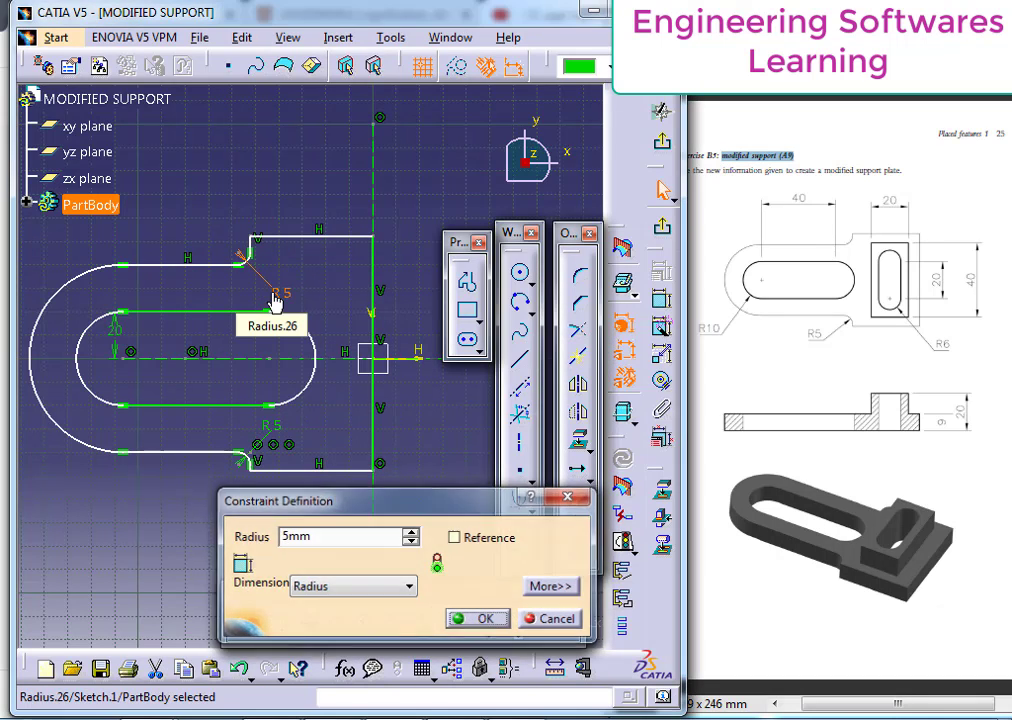
key("Return")
Constrain the upper and lower edges of the plate's wide end symmetric about the horizontal axis.
left_click(657, 314)
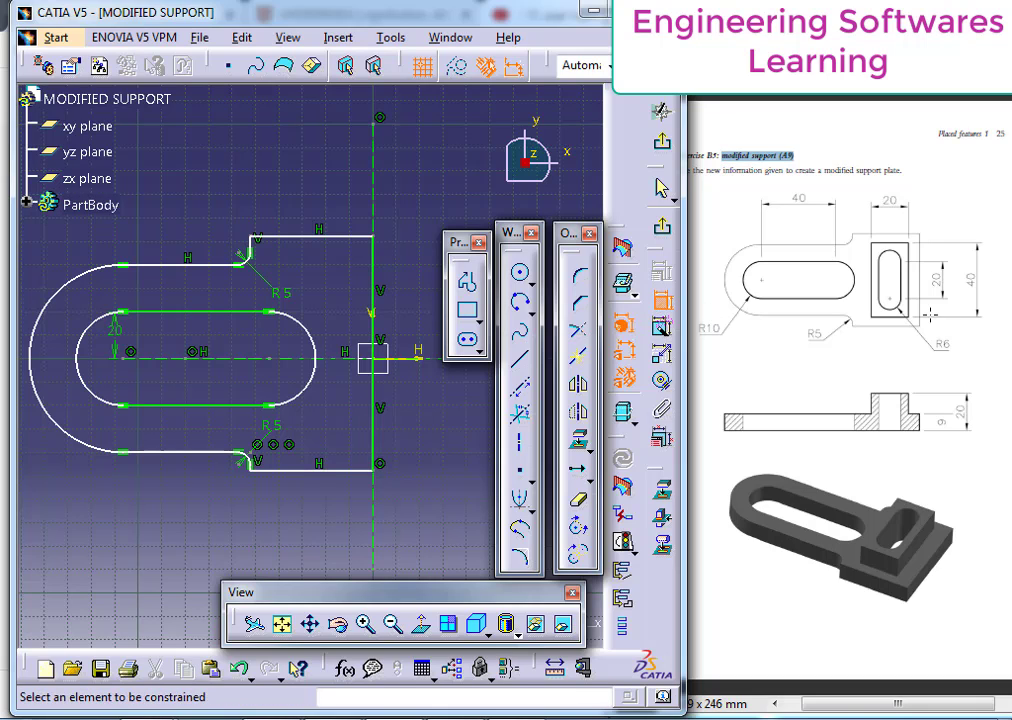
left_click(344, 470)
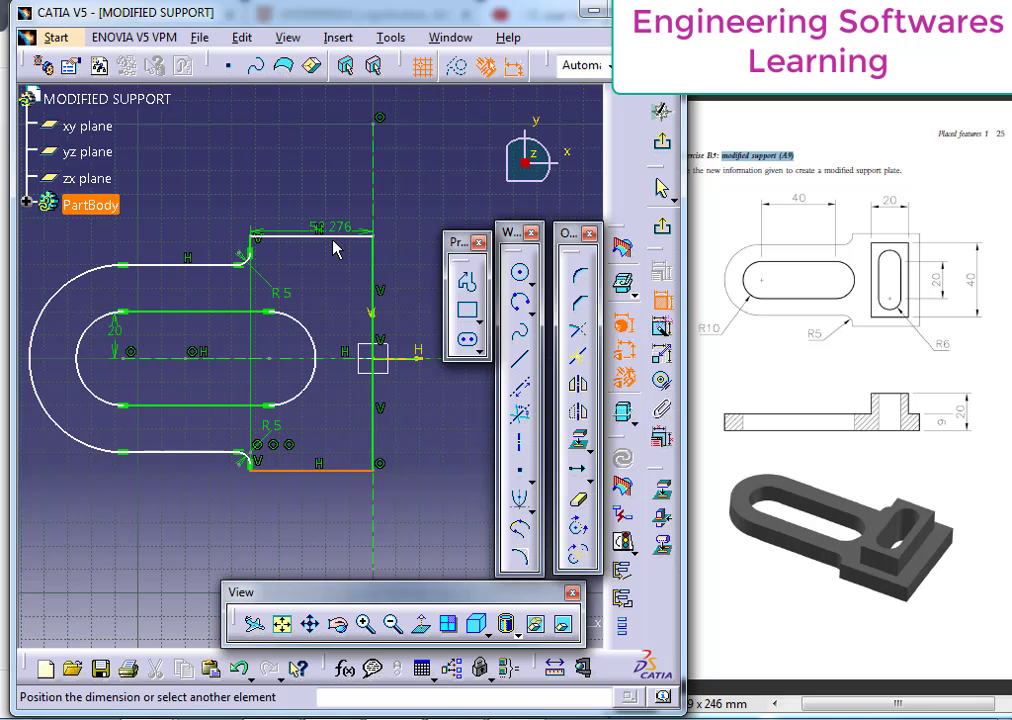
left_click(366, 237)
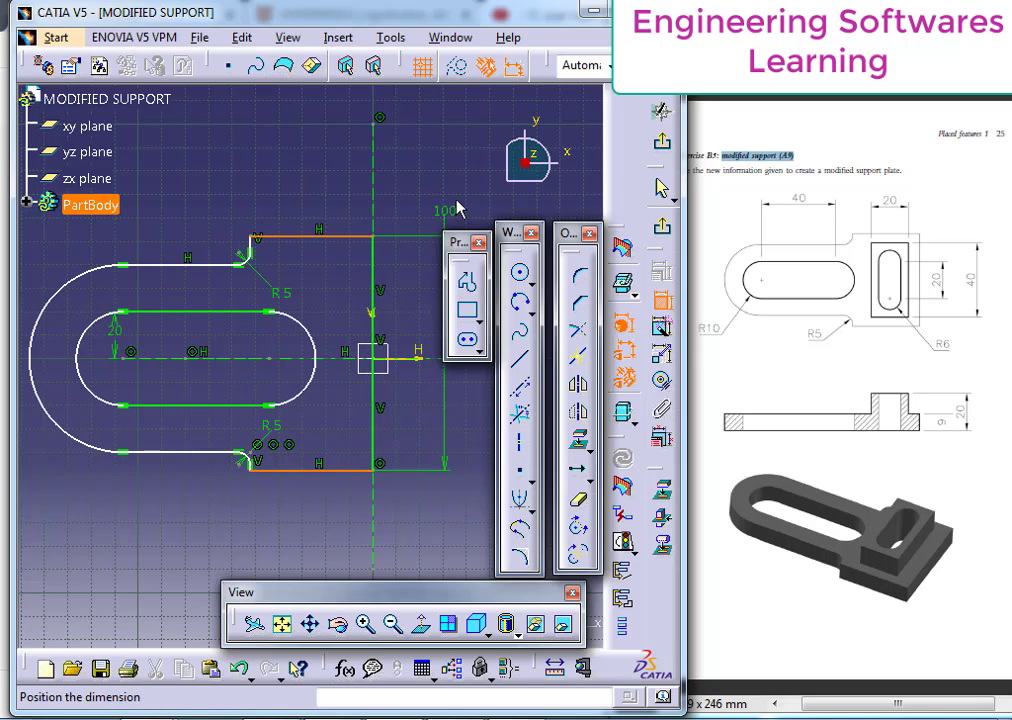
right_click(434, 183)
left_click(490, 363)
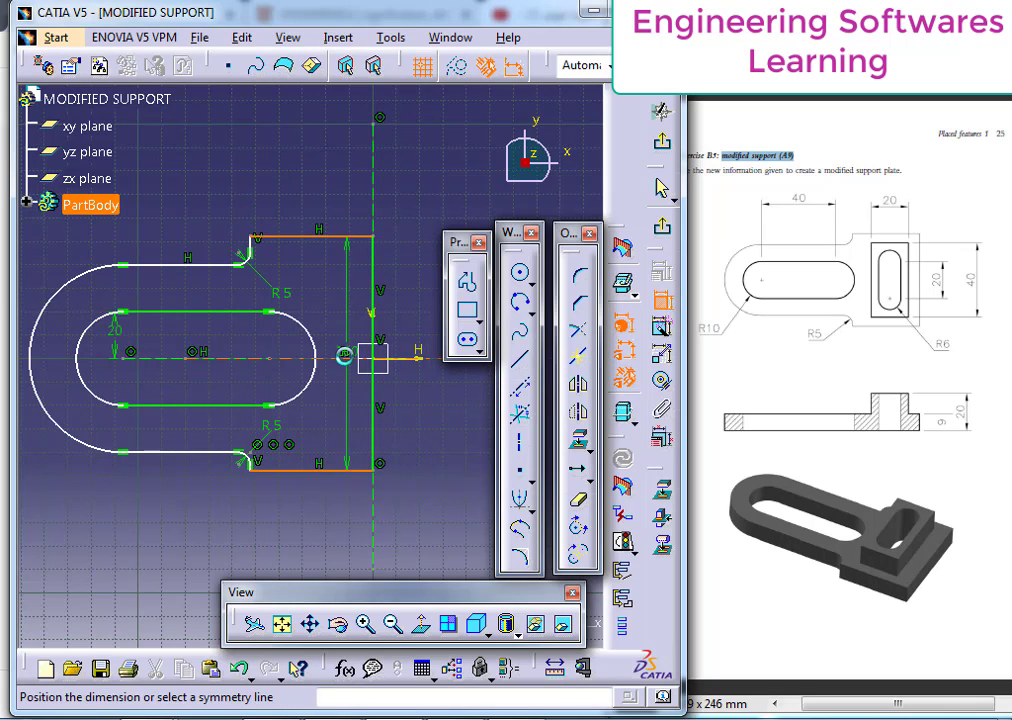
left_click(345, 355)
Constrain the upper and lower edges of the narrower slotted portion symmetric about the horizontal axis.
left_click(145, 451)
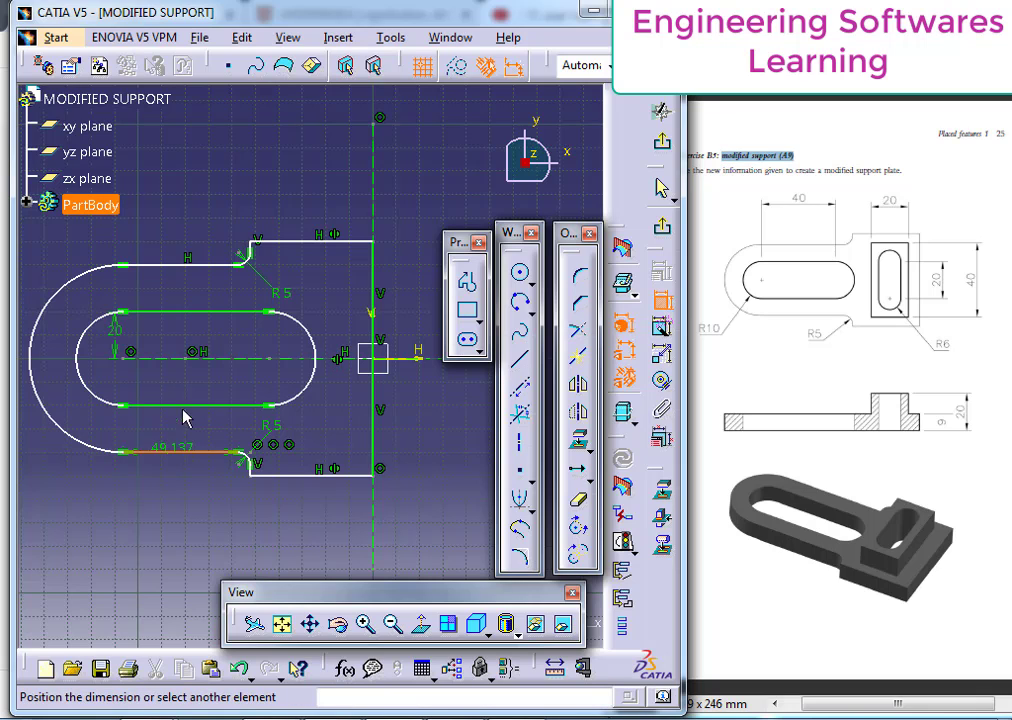
left_click(199, 266)
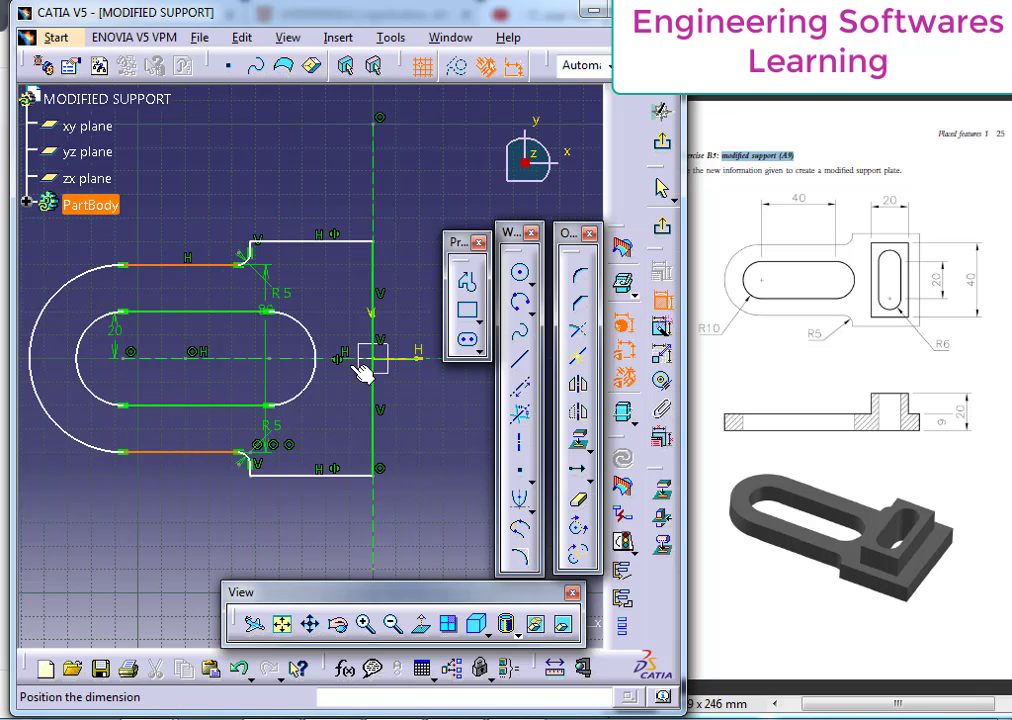
right_click(246, 146)
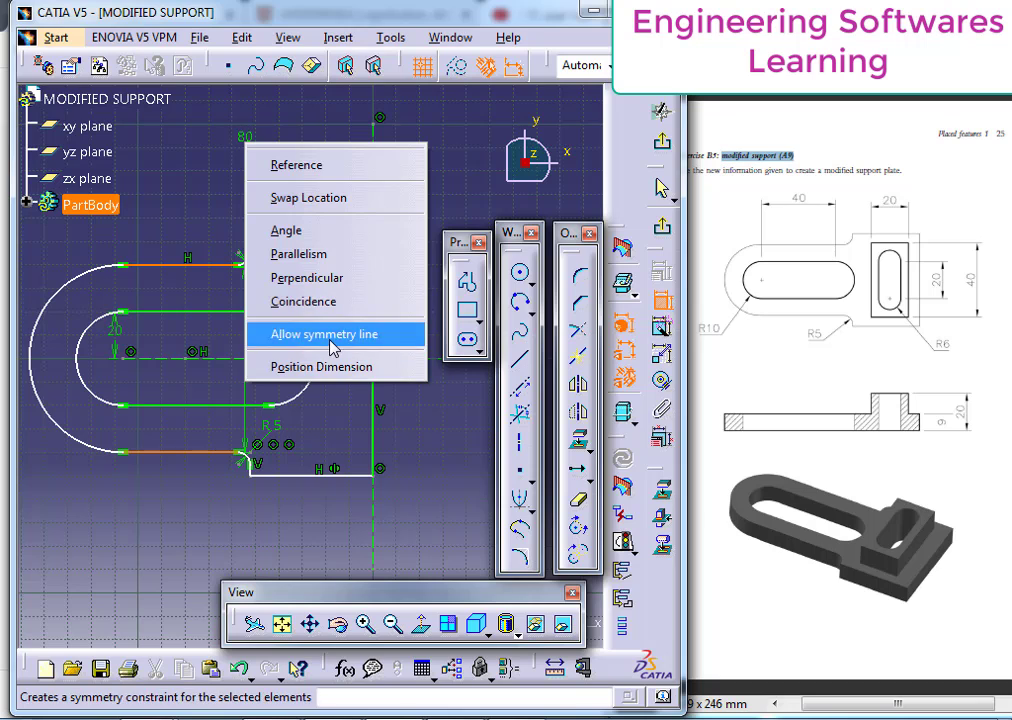
left_click(330, 334)
left_click(192, 355)
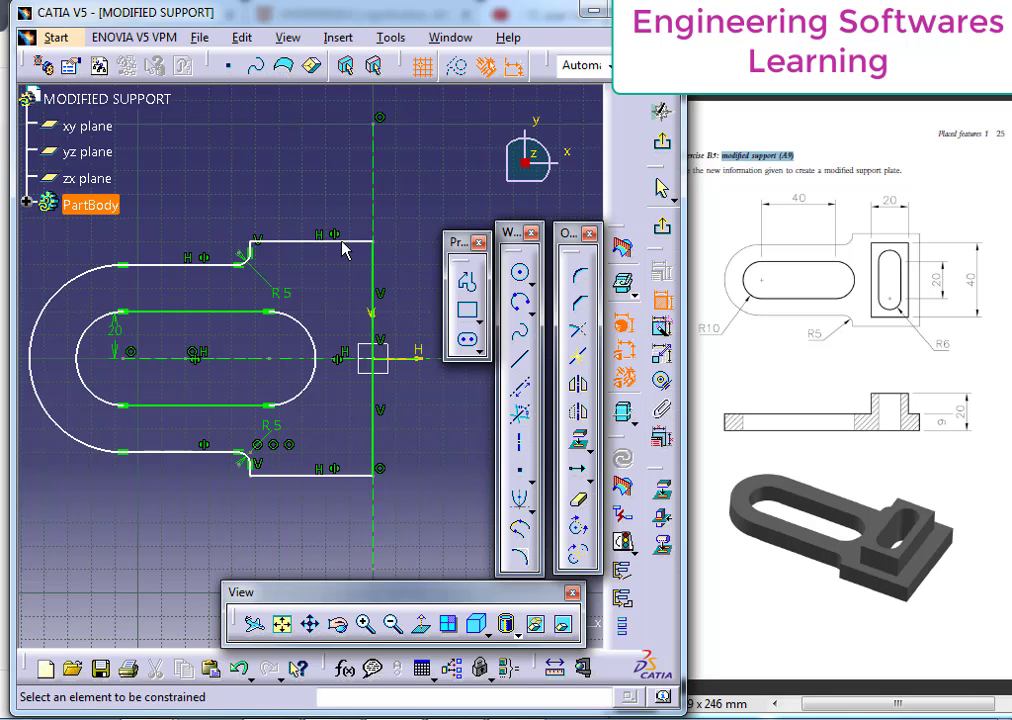
Dimension the distance between the upper and lower edges of the plate's wide end.
left_click(343, 242)
left_click(339, 476)
left_click(423, 430)
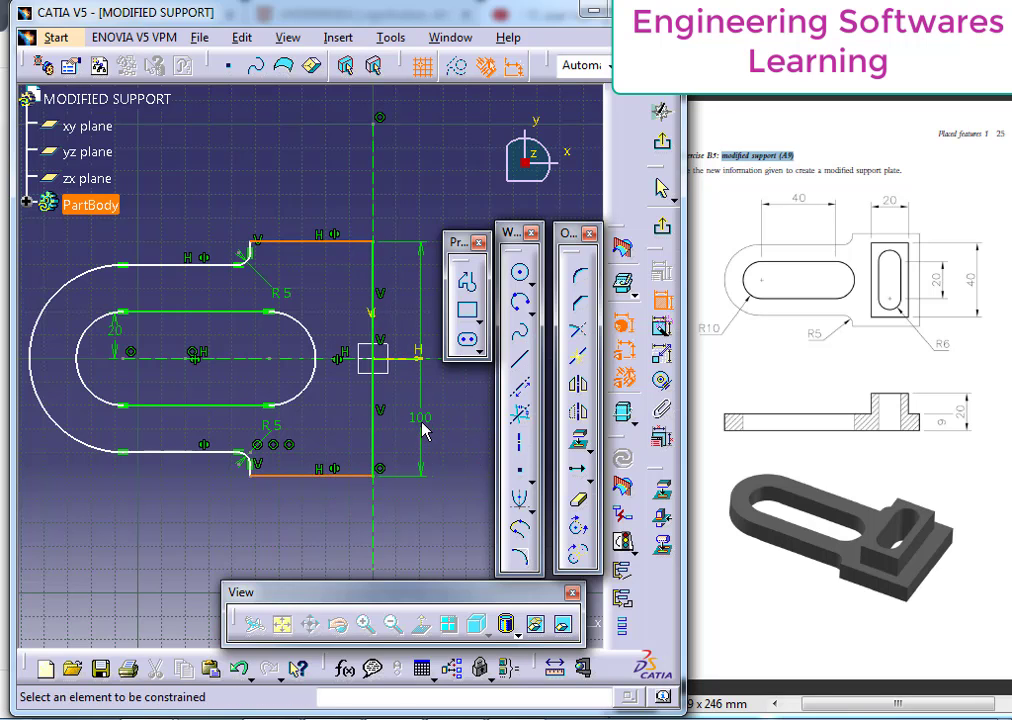
Try to set the distance between the wide end's upper and lower edges to 40 mm, and undo the change.
double_click(420, 417)
type("40mm")
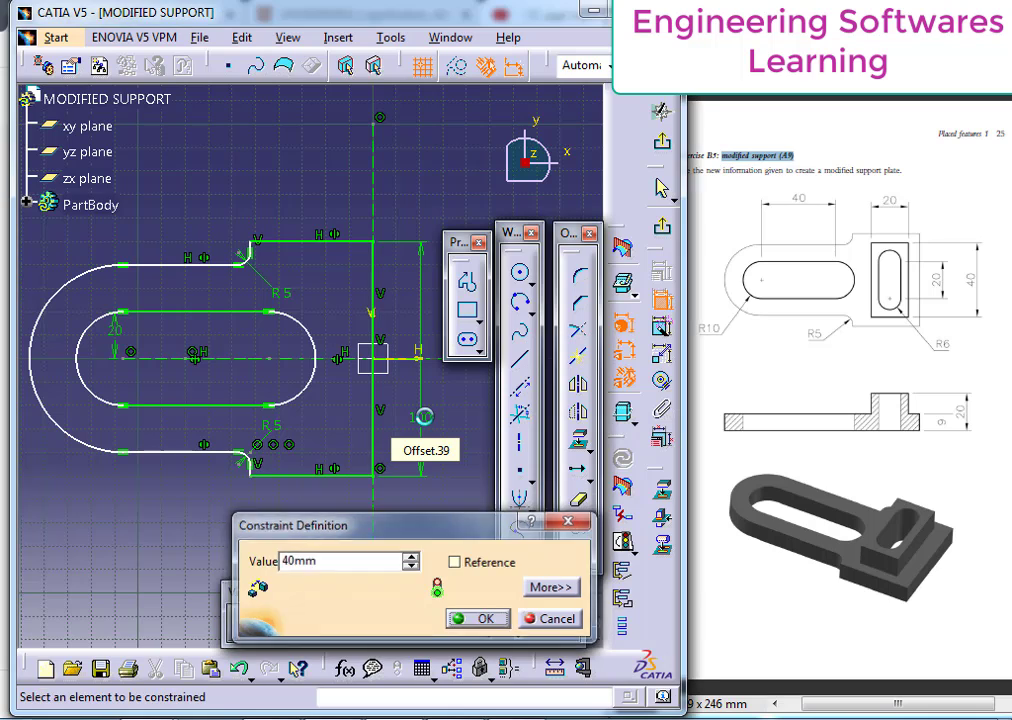
key("Return")
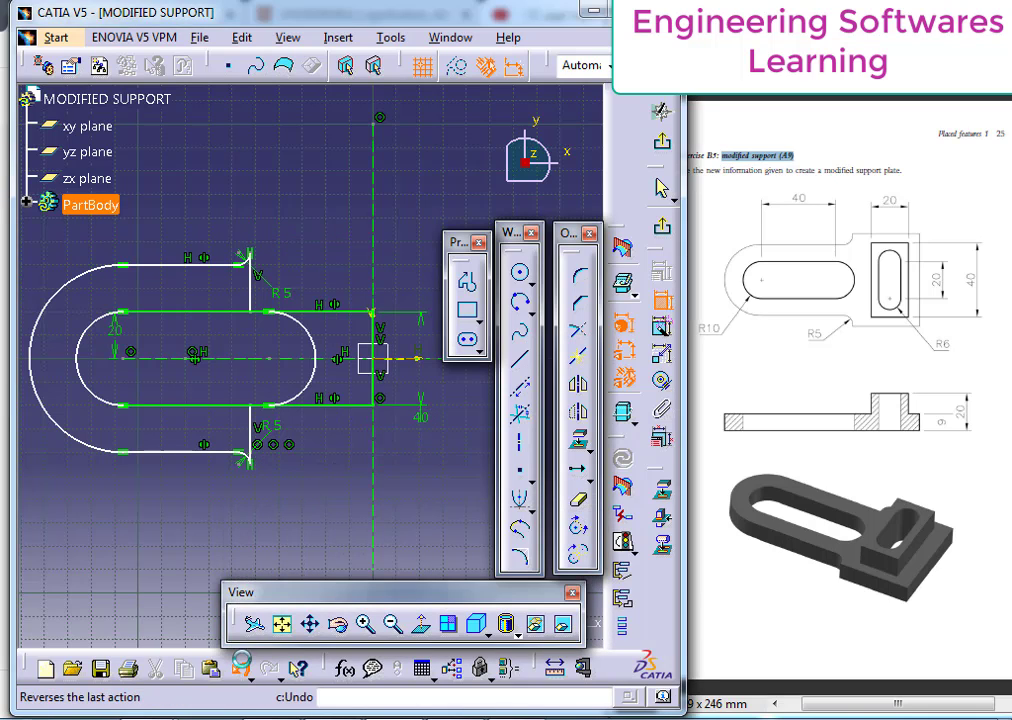
left_click(238, 668)
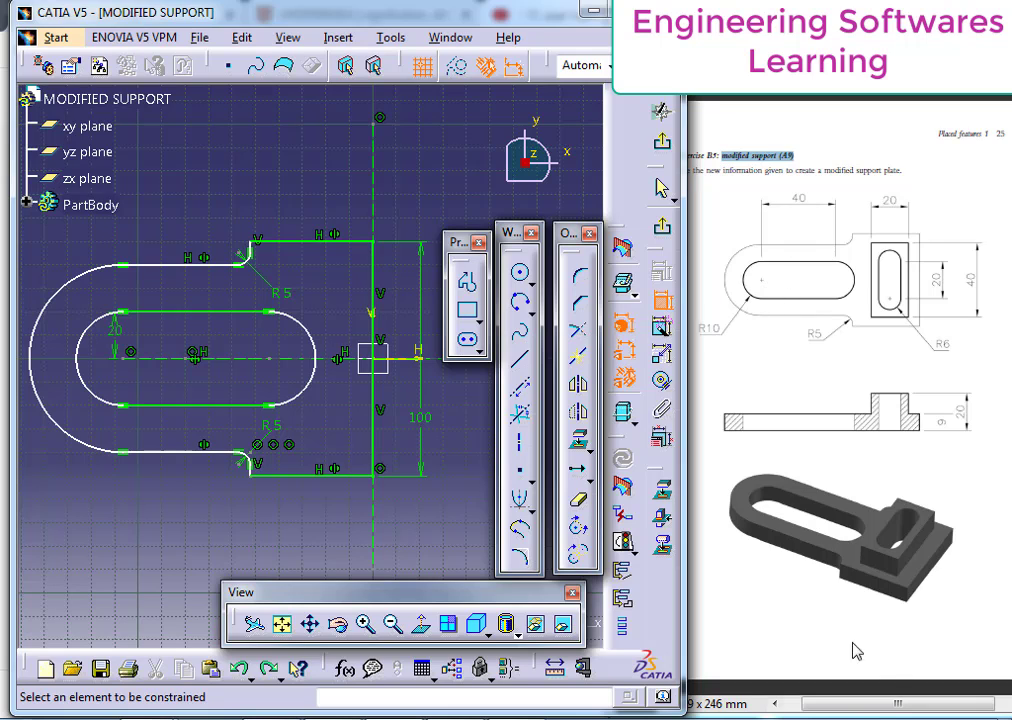
Dimension the distance between the upper and lower outer edges of the narrower slotted portion and set it to 40 mm.
left_click_drag(879, 704, 867, 704)
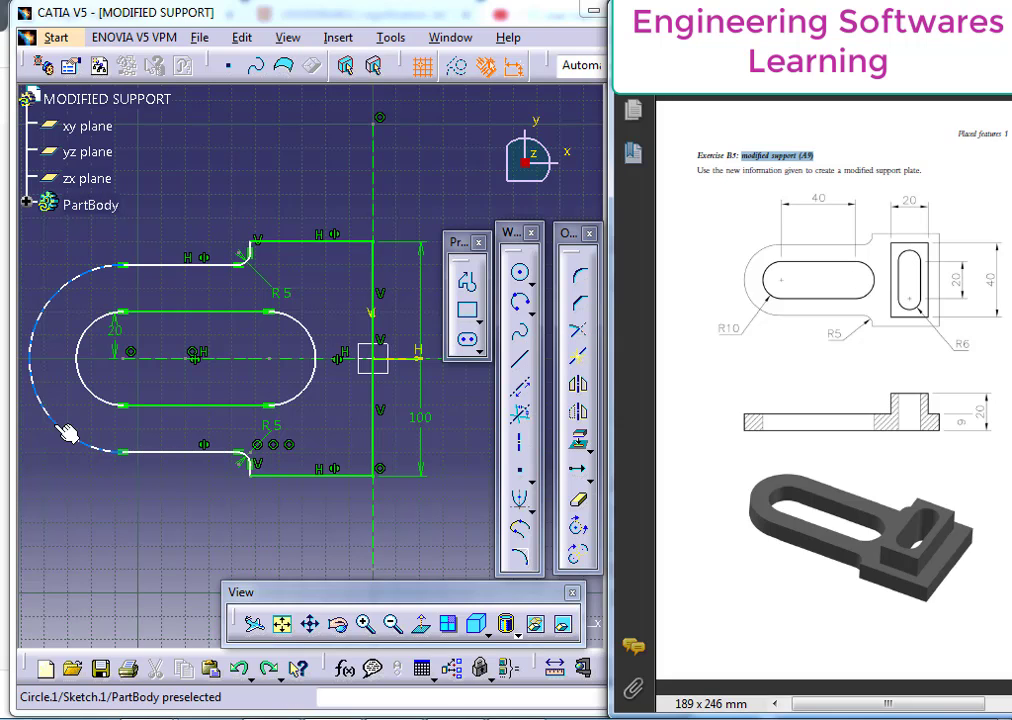
left_click(162, 455)
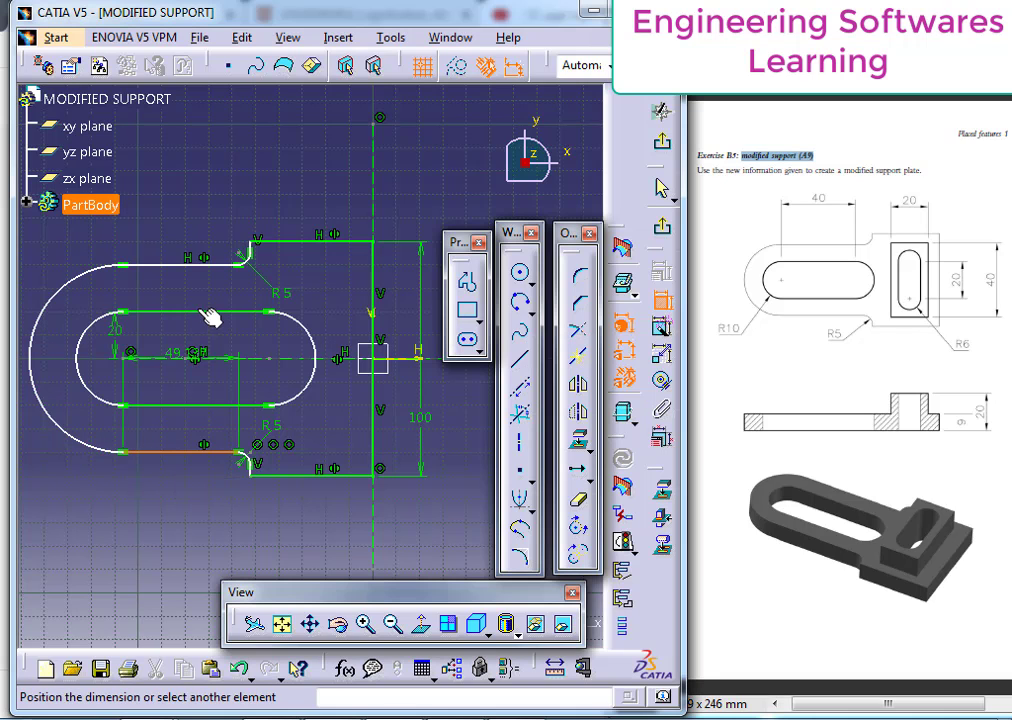
left_click(183, 265)
left_click(31, 474)
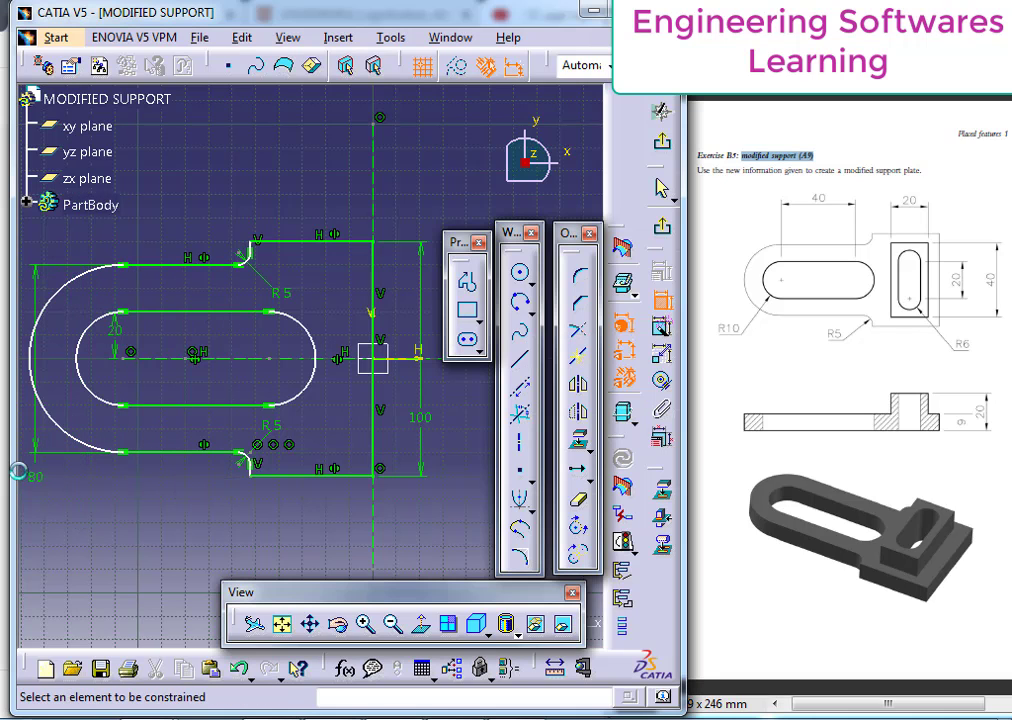
double_click(36, 478)
type("40")
key("Return")
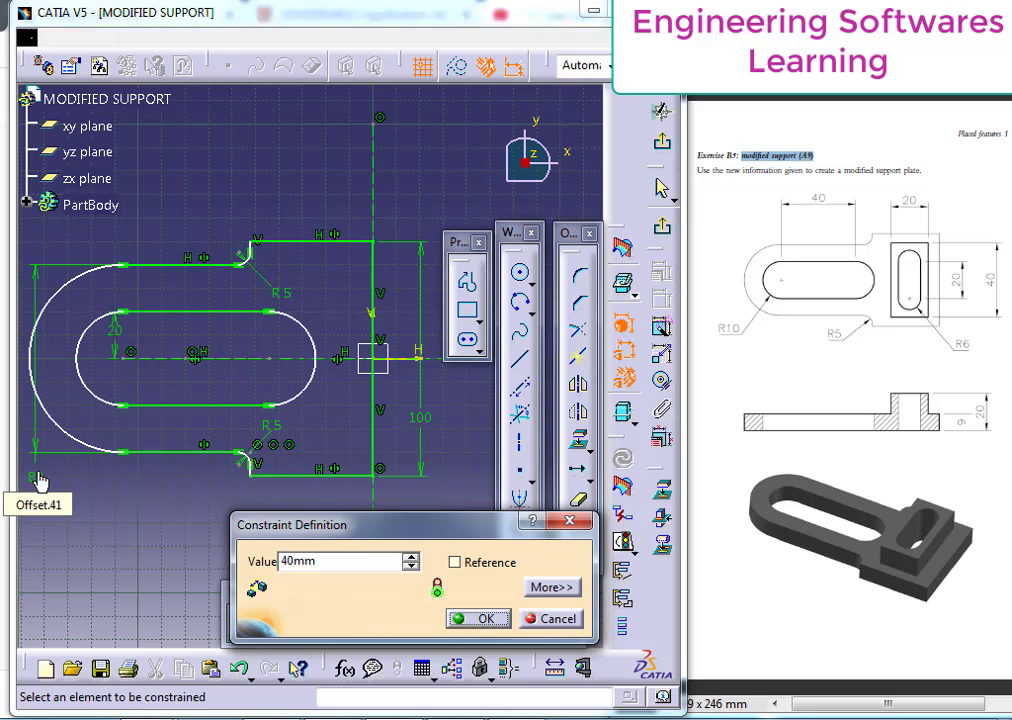
Try to add a radius dimension to the slot's end arc nearest the wide end, and delete that dimension.
mouse_move(192, 470)
middle_mouse_down()
mouse_move(221, 449)
mouse_move(246, 450)
middle_mouse_up()
left_click(625, 284)
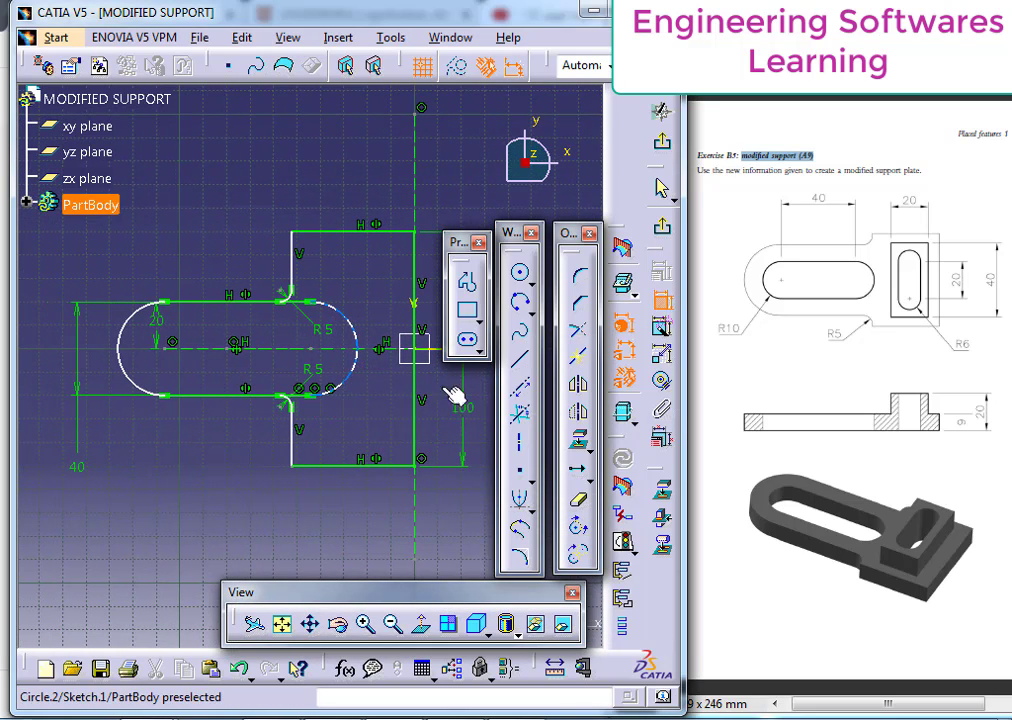
left_click(345, 315)
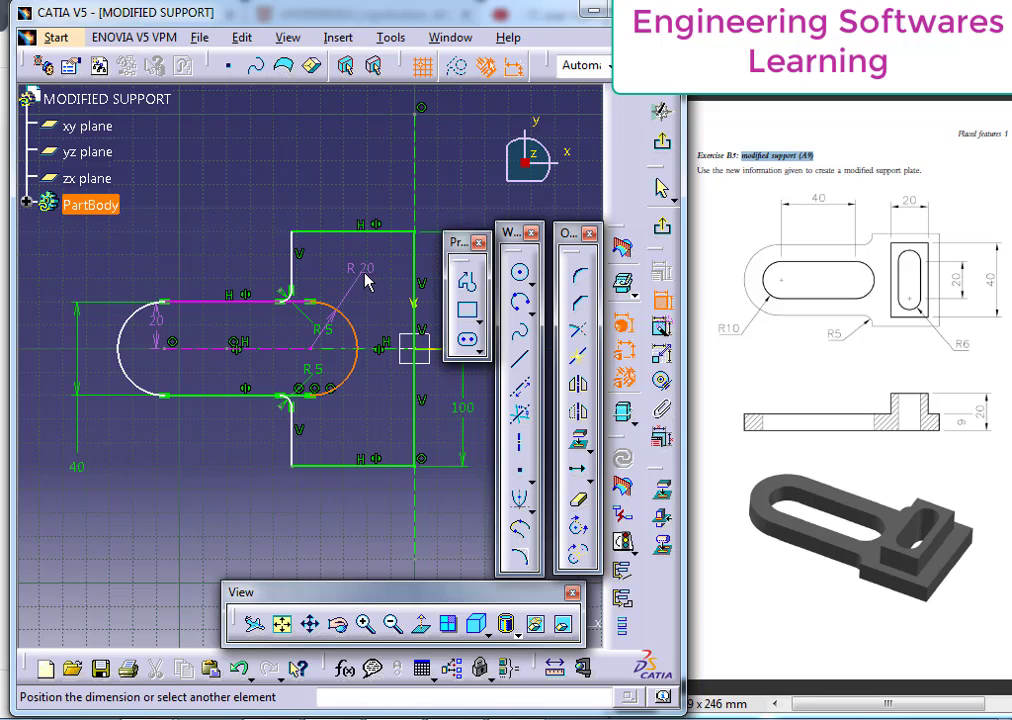
left_click(357, 264)
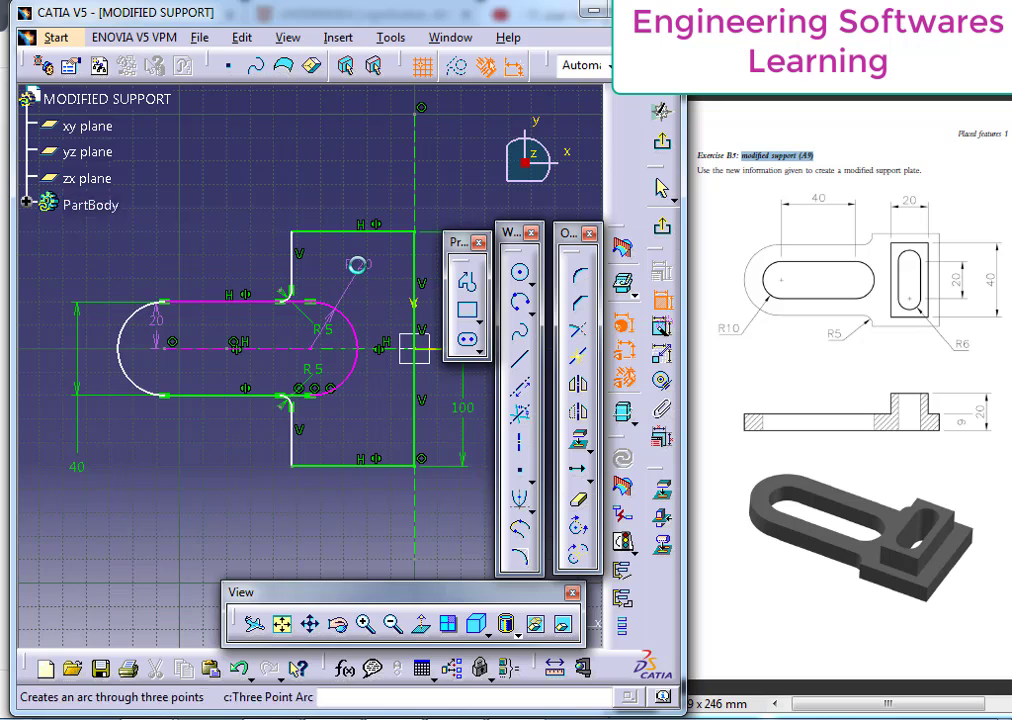
right_click(357, 264)
left_click(423, 593)
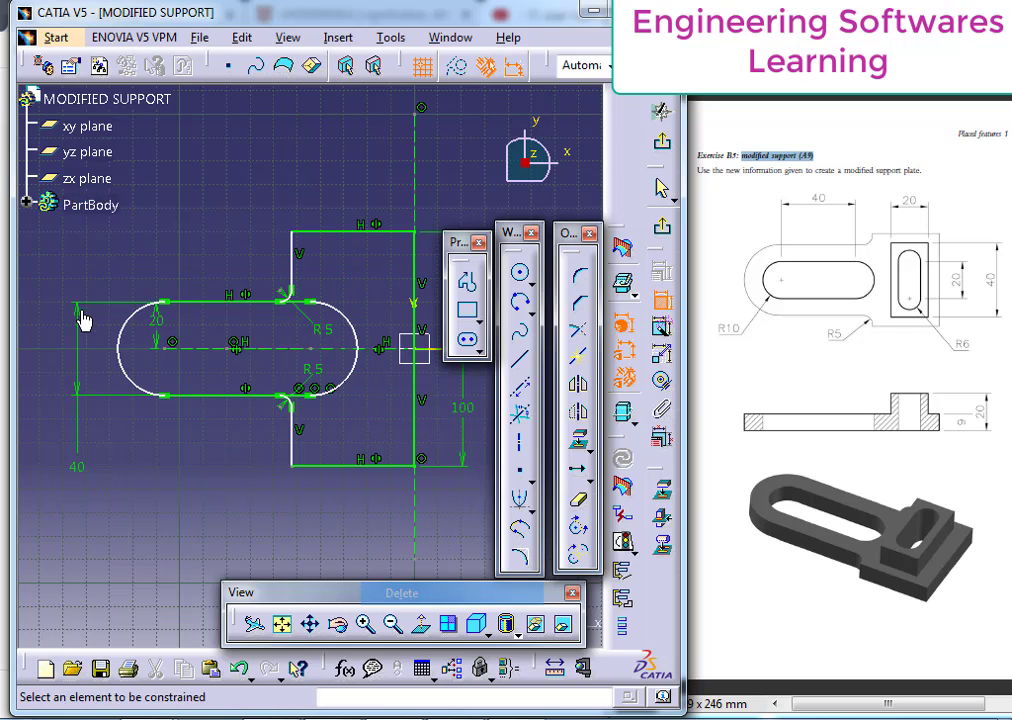
Set the slot's half-width dimension, measured from its centreline to its upper edge, to 10 mm.
double_click(157, 332)
type("10mm")
key("Return")
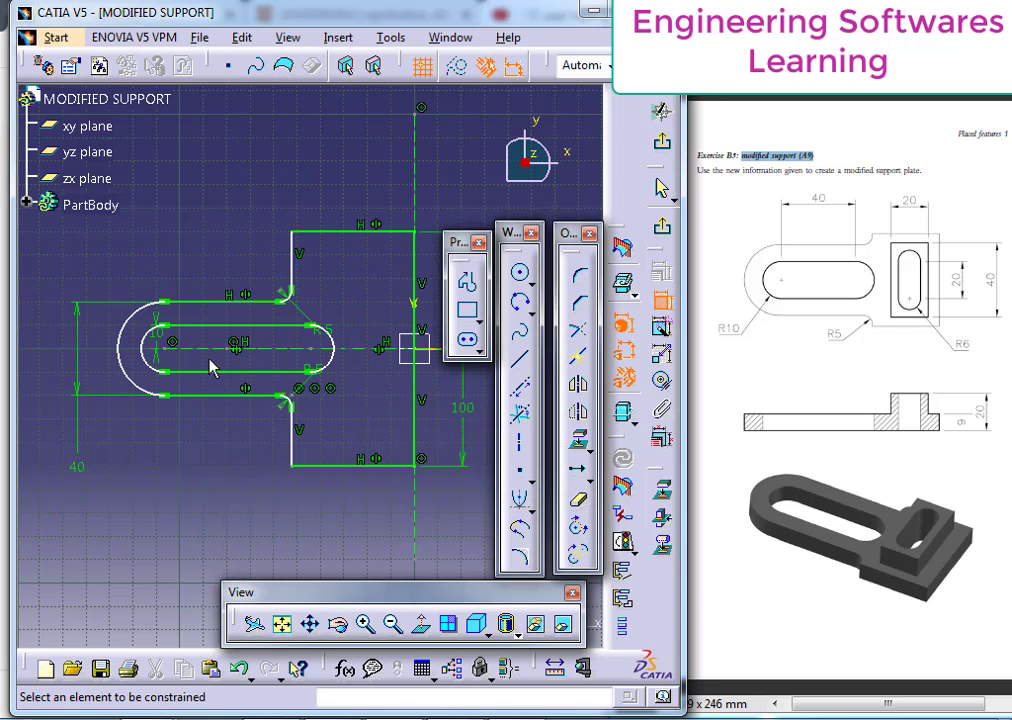
Set the distance between the wide end's upper and lower edges to 60 mm.
mouse_move(450, 428)
middle_mouse_down()
mouse_move(264, 407)
mouse_move(353, 397)
mouse_move(367, 414)
middle_mouse_up()
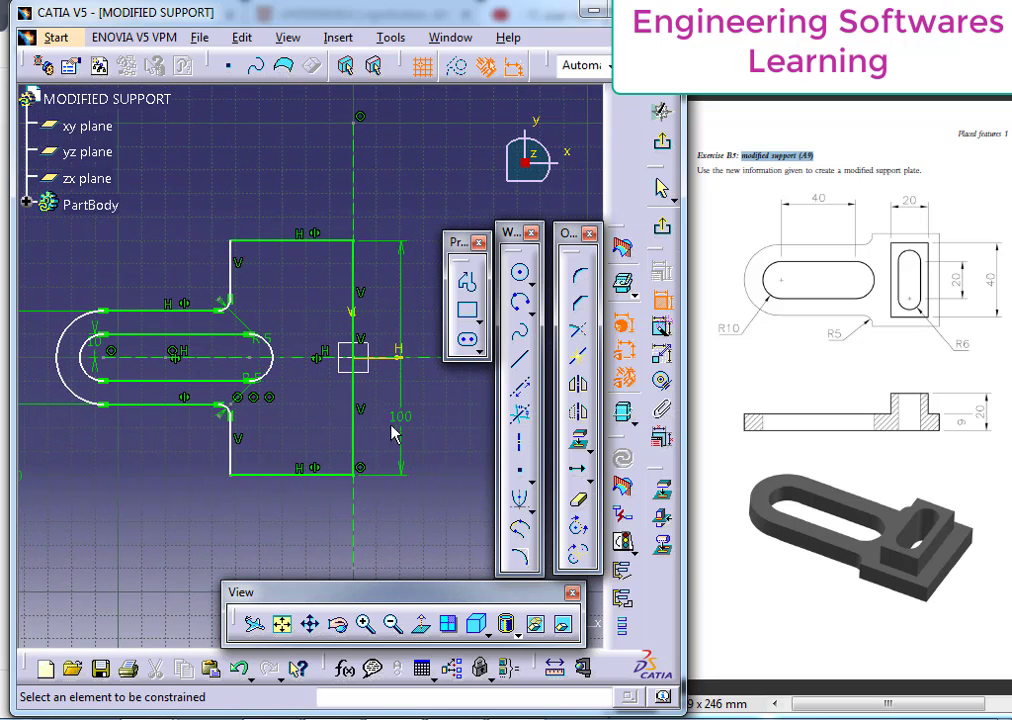
double_click(402, 429)
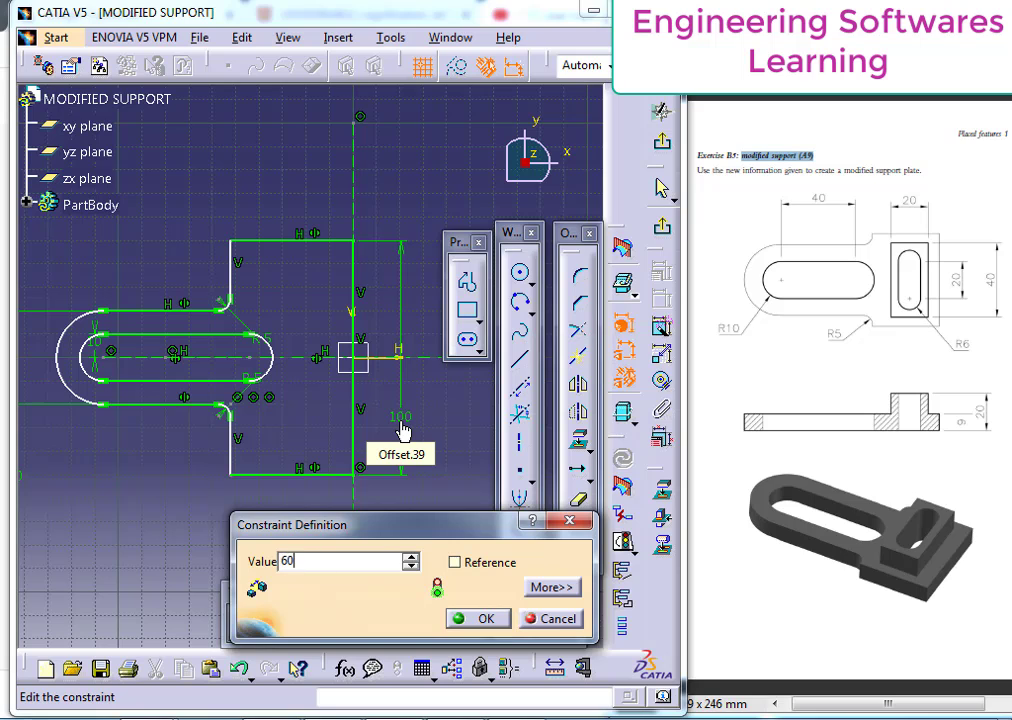
key("Return")
Dimension the length of the wide end's upper edge and set it to 50 mm.
scroll(124, 425, "down", 1)
mouse_move(127, 426)
middle_mouse_down()
mouse_move(151, 395)
mouse_move(120, 388)
middle_mouse_up()
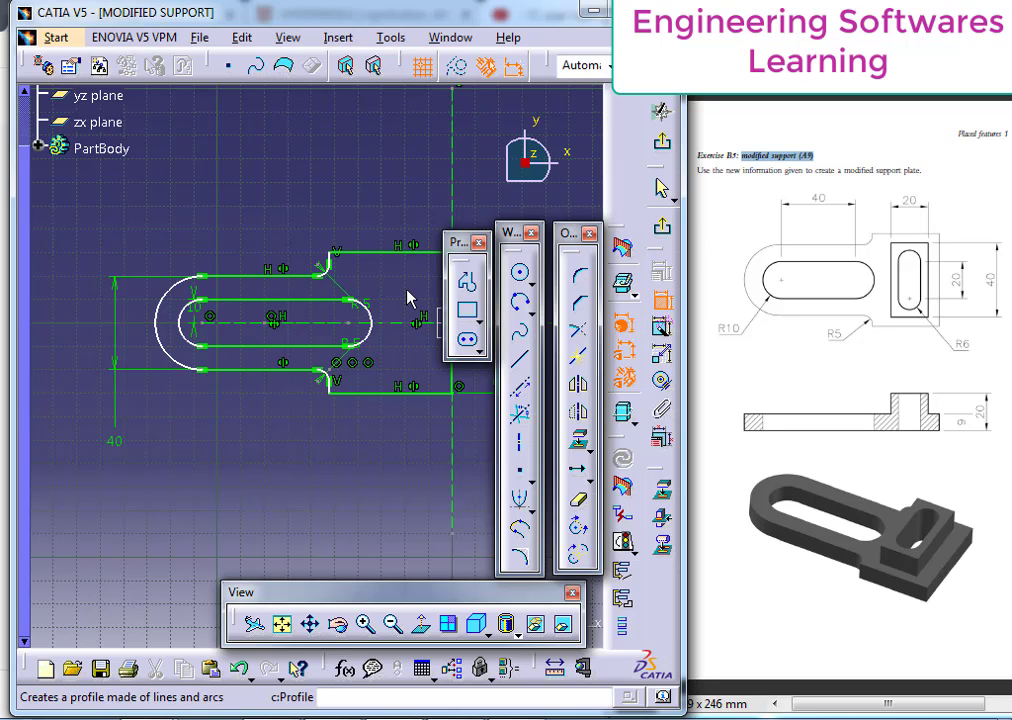
middle_click_drag(413, 300, 308, 303)
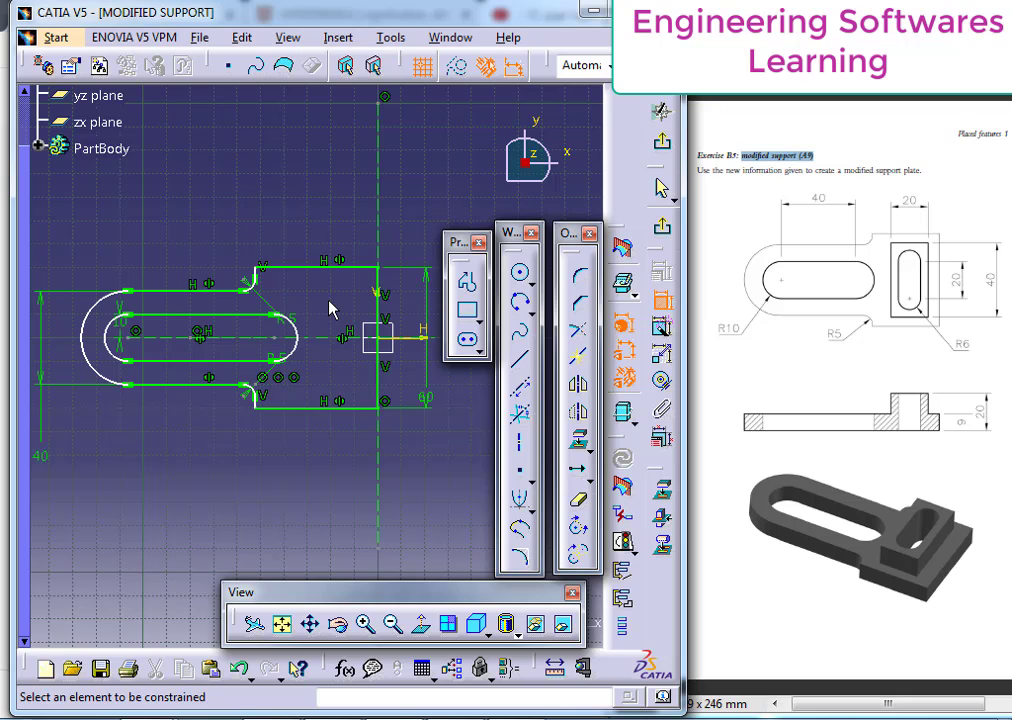
left_click(325, 265)
left_click(310, 200)
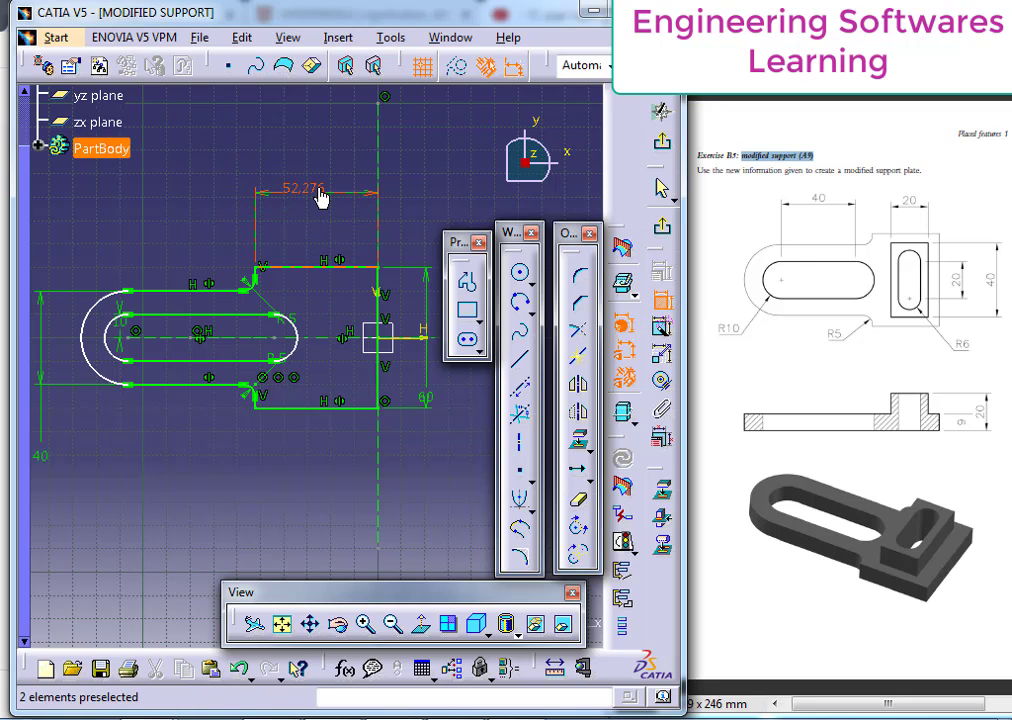
double_click(312, 192)
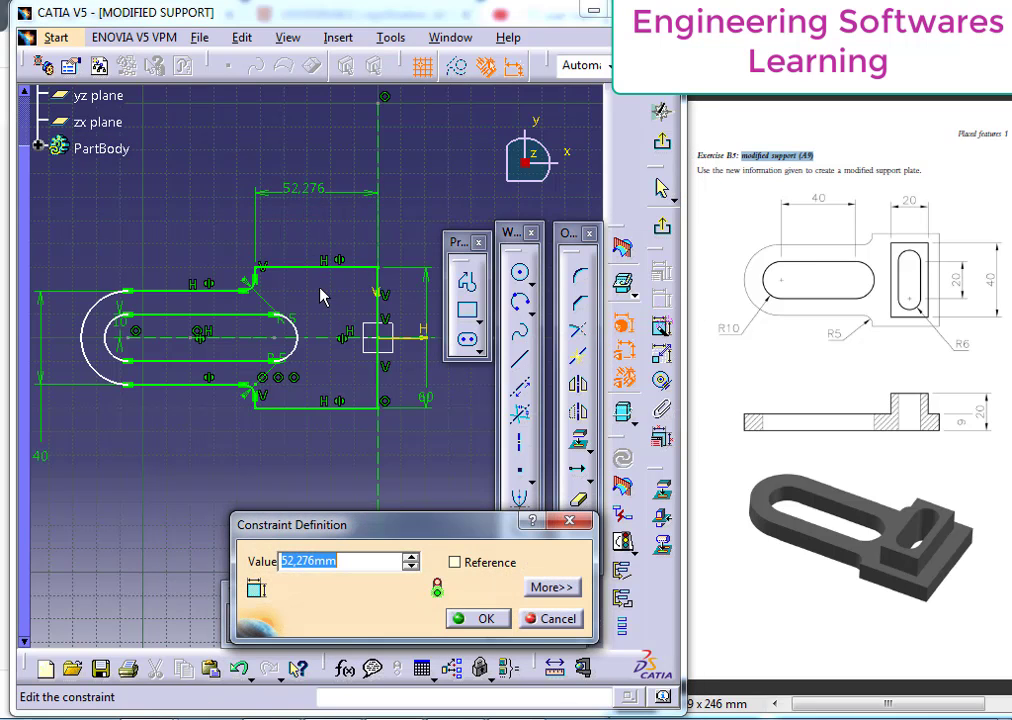
type("50")
key("Return")
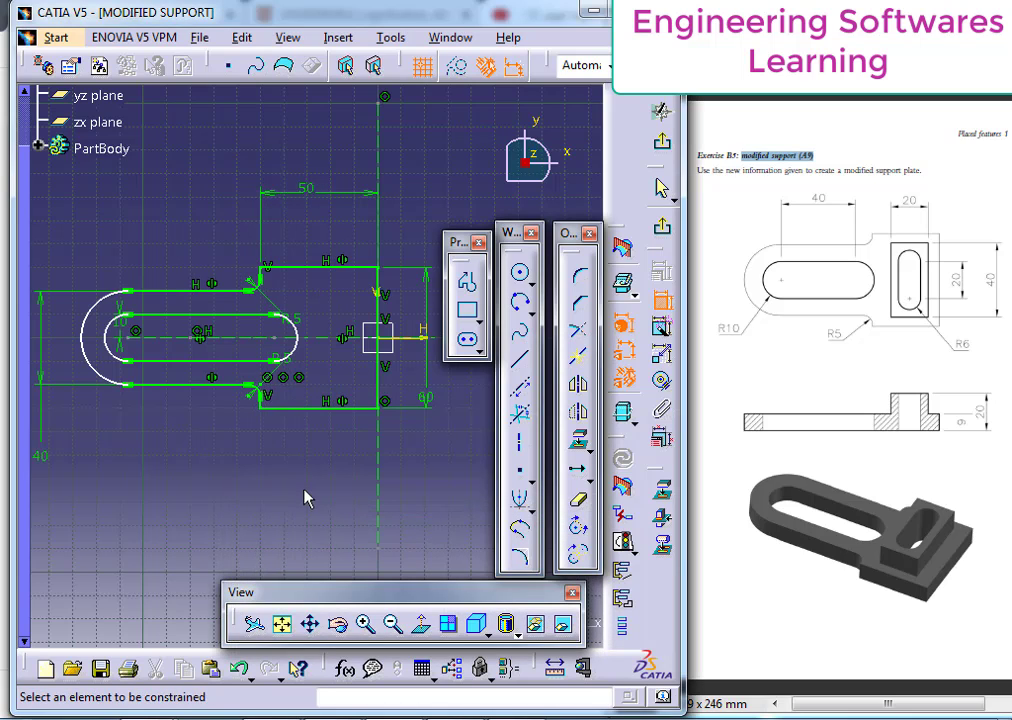
Dimension the slot's length between its two arc centres and set it to 40 mm.
middle_click_drag(305, 457, 340, 462)
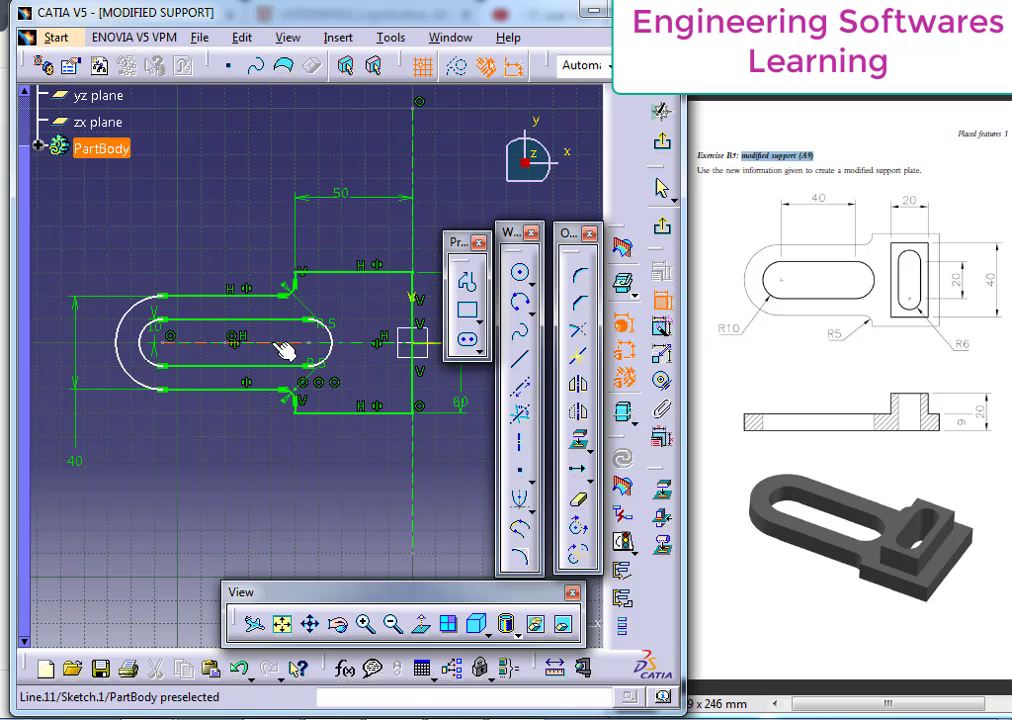
left_click(250, 296)
left_click(221, 175)
double_click(228, 176)
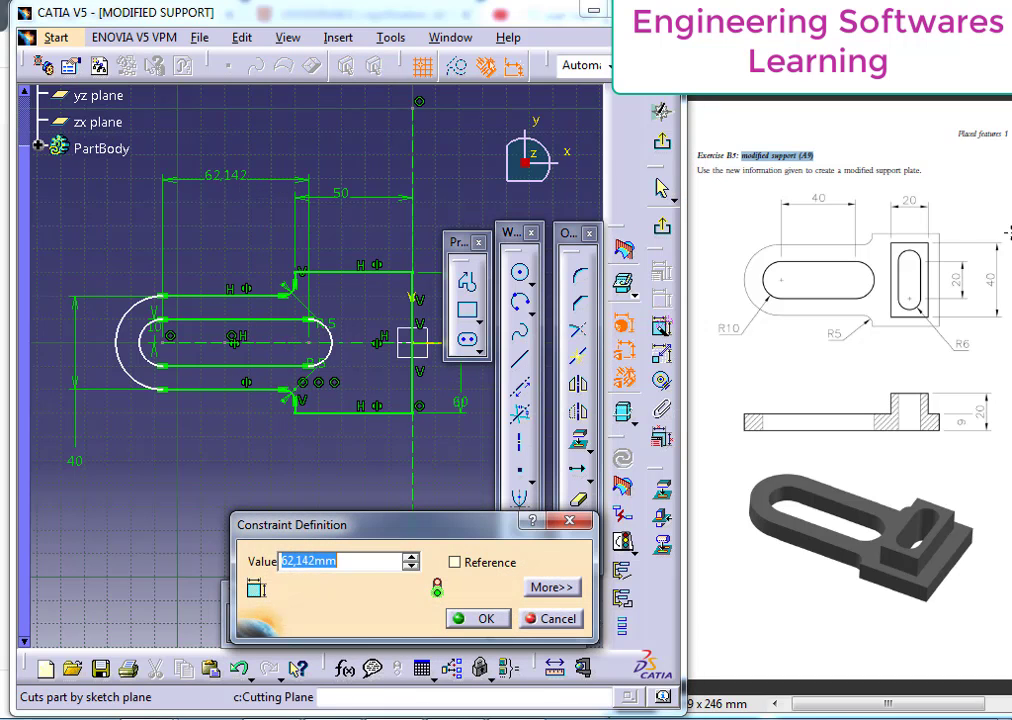
type("40")
key("Return")
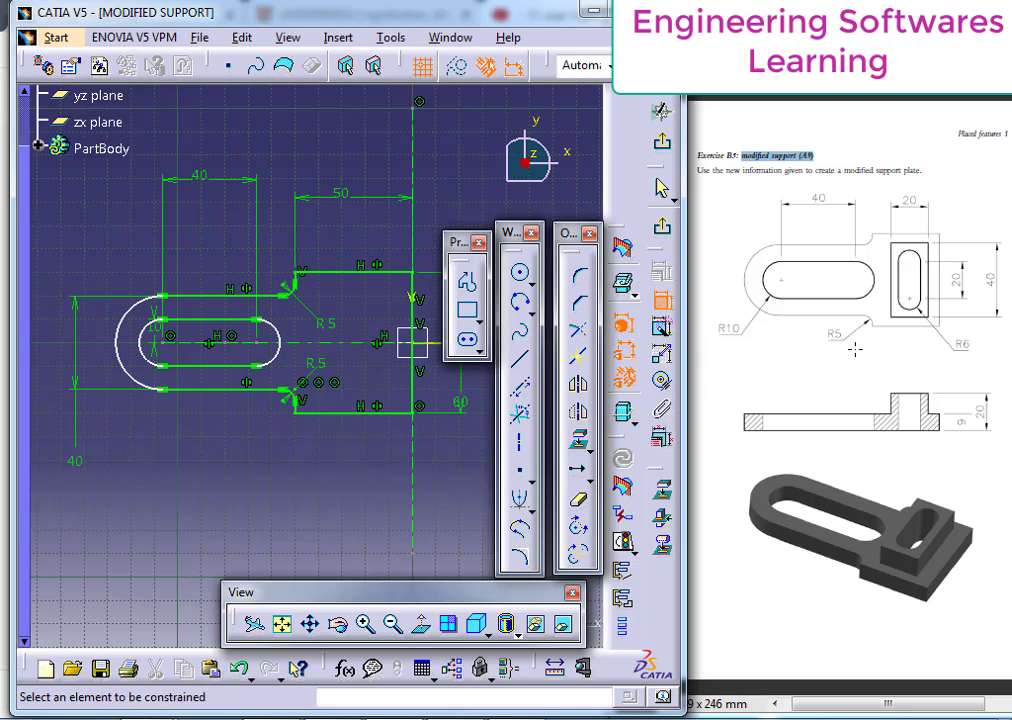
Dimension the distance from the slot's nearer arc centre to the wide end's outer vertical edge and set it to 60 mm.
left_click(258, 344)
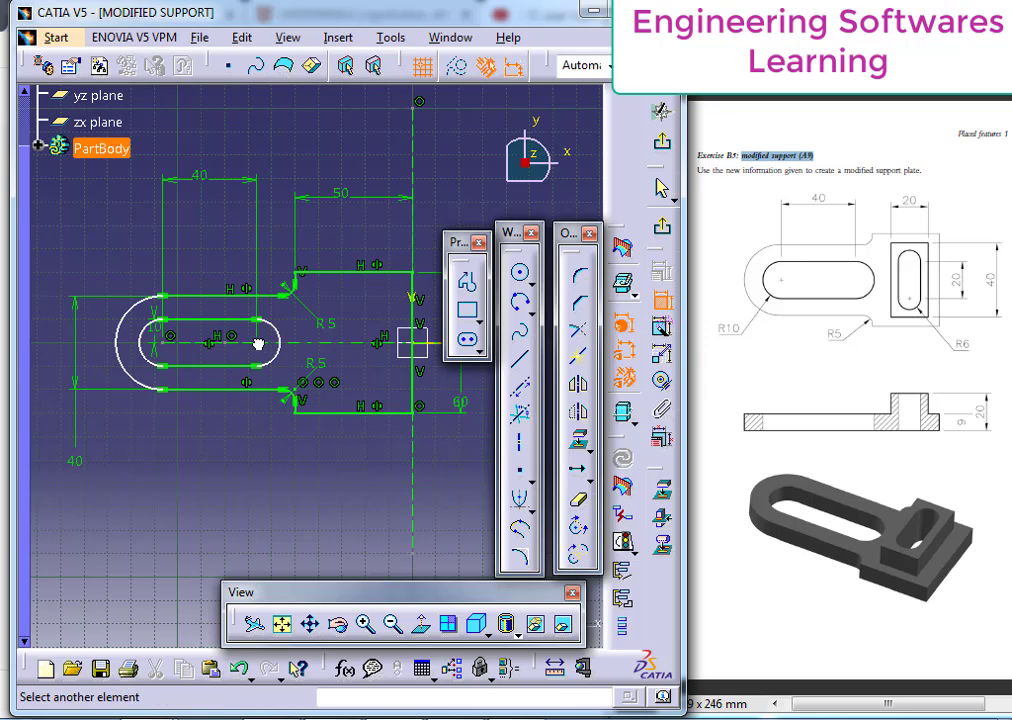
left_click(412, 401)
left_click(323, 512)
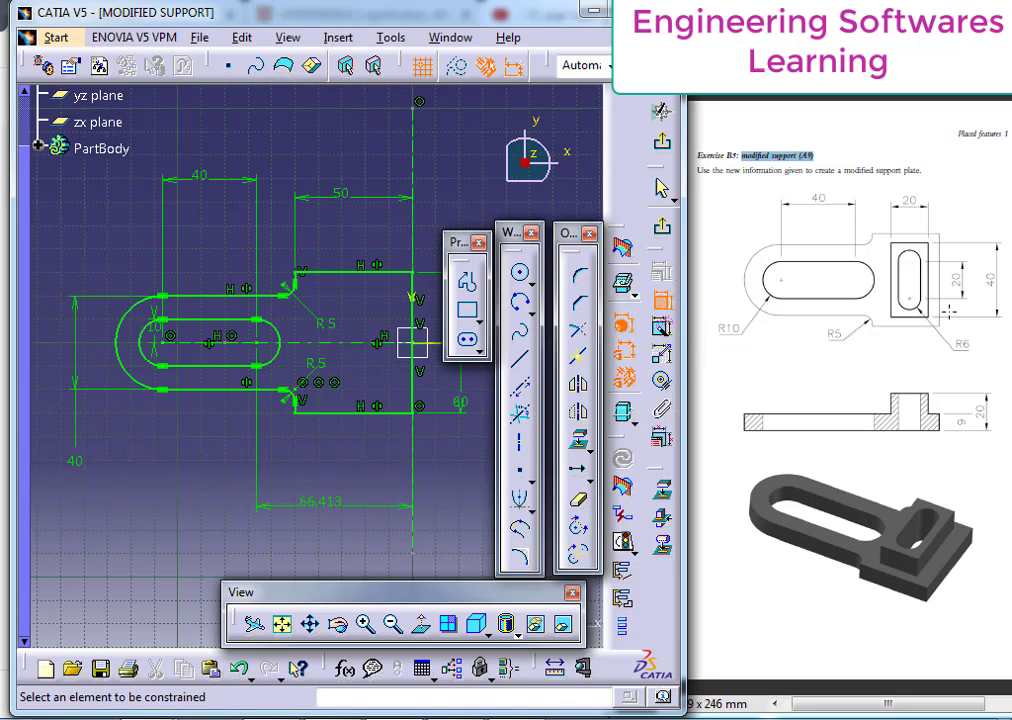
double_click(323, 505)
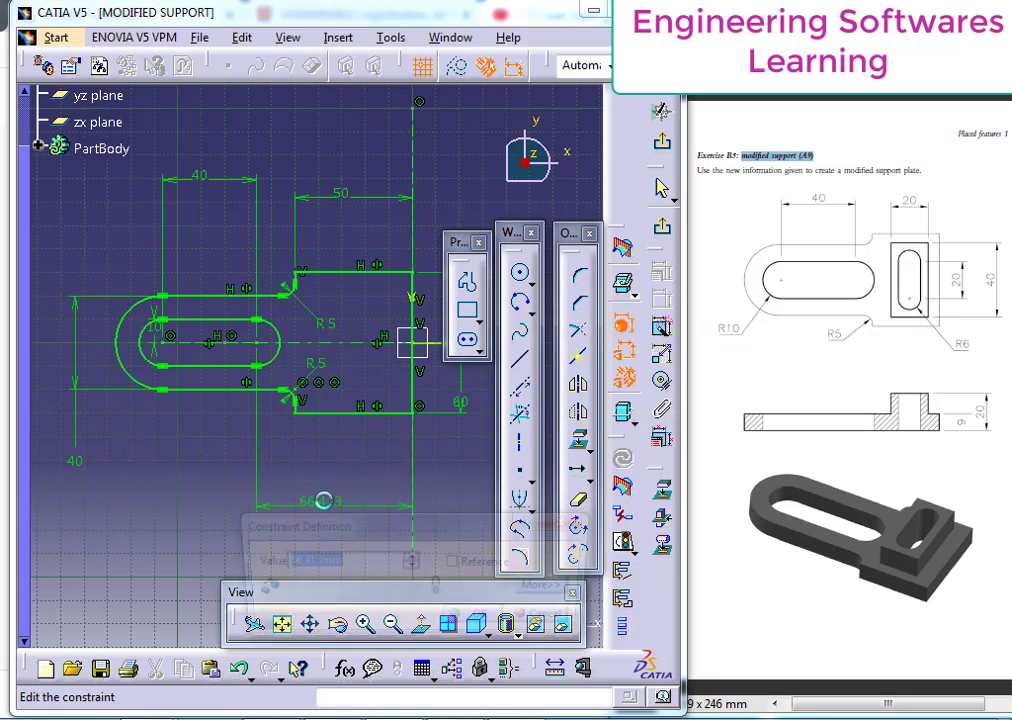
type("60")
key("Return")
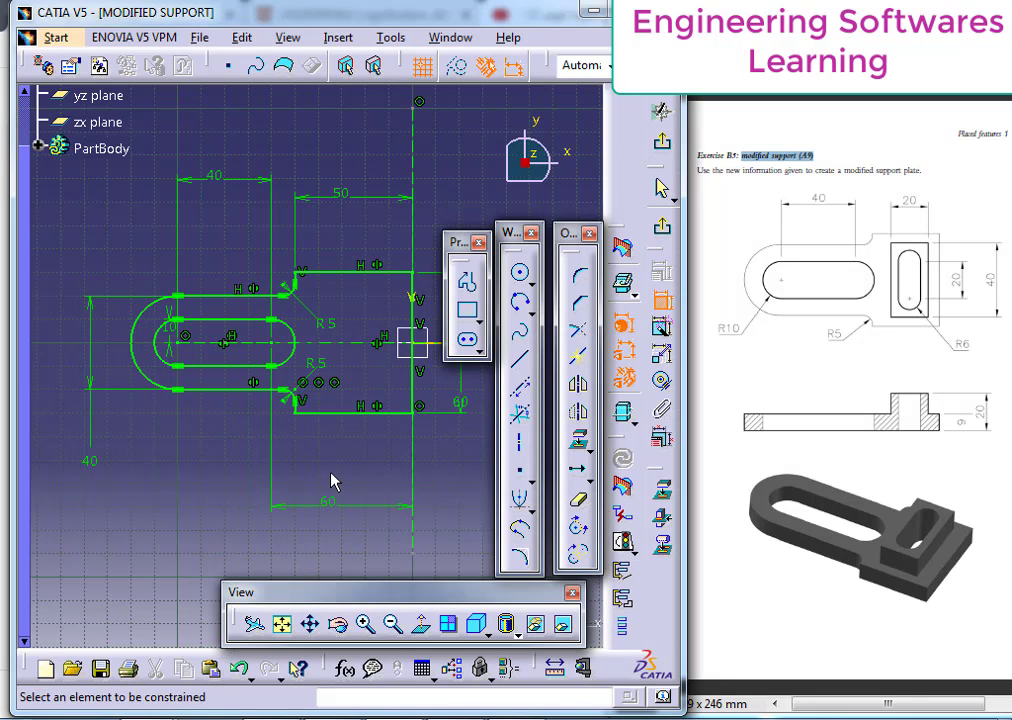
Change the distance between the slot's nearer arc centre and the wide end's outer edge to 65 mm.
mouse_move(332, 479)
middle_mouse_down()
mouse_move(267, 459)
mouse_move(272, 447)
middle_mouse_up()
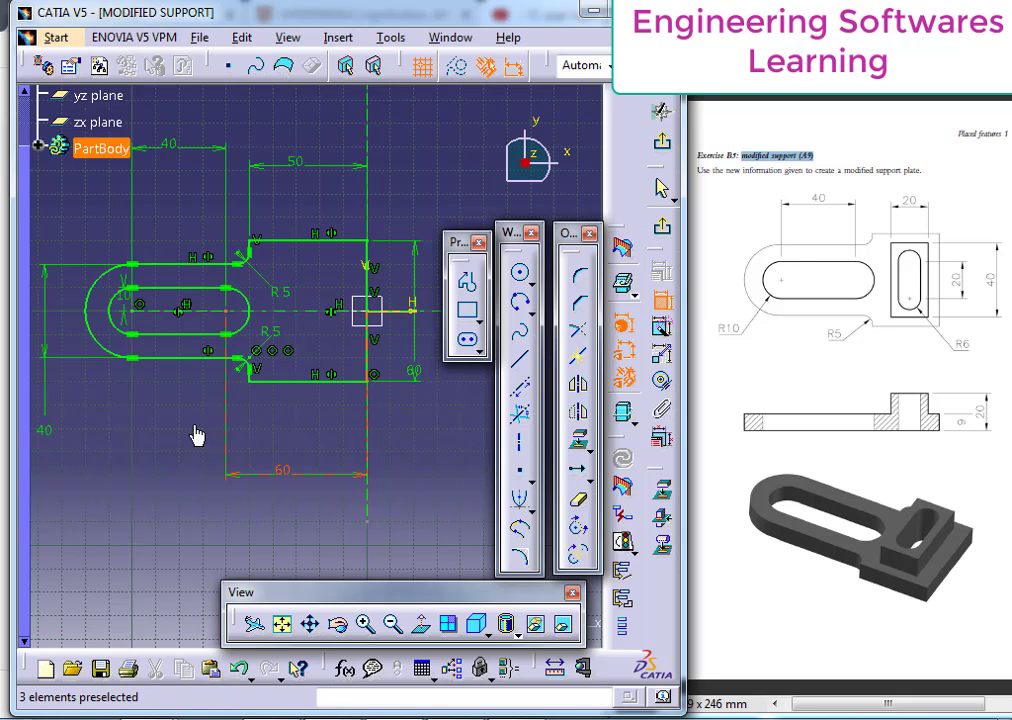
double_click(283, 474)
type("145")
key("Return")
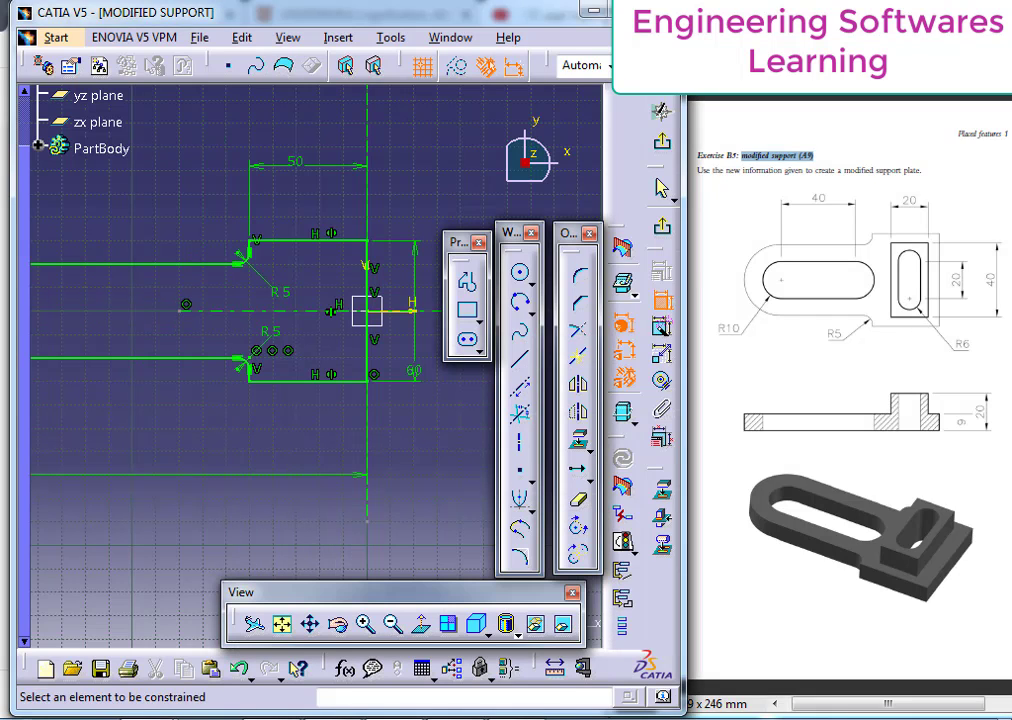
double_click(228, 486)
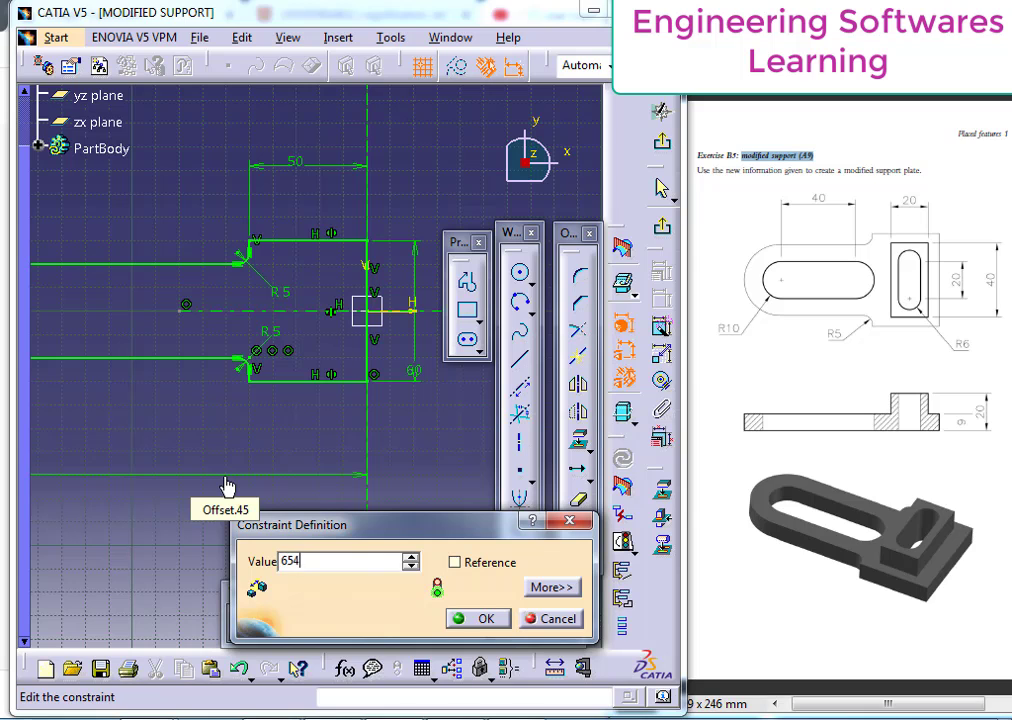
type("65")
key("Return")
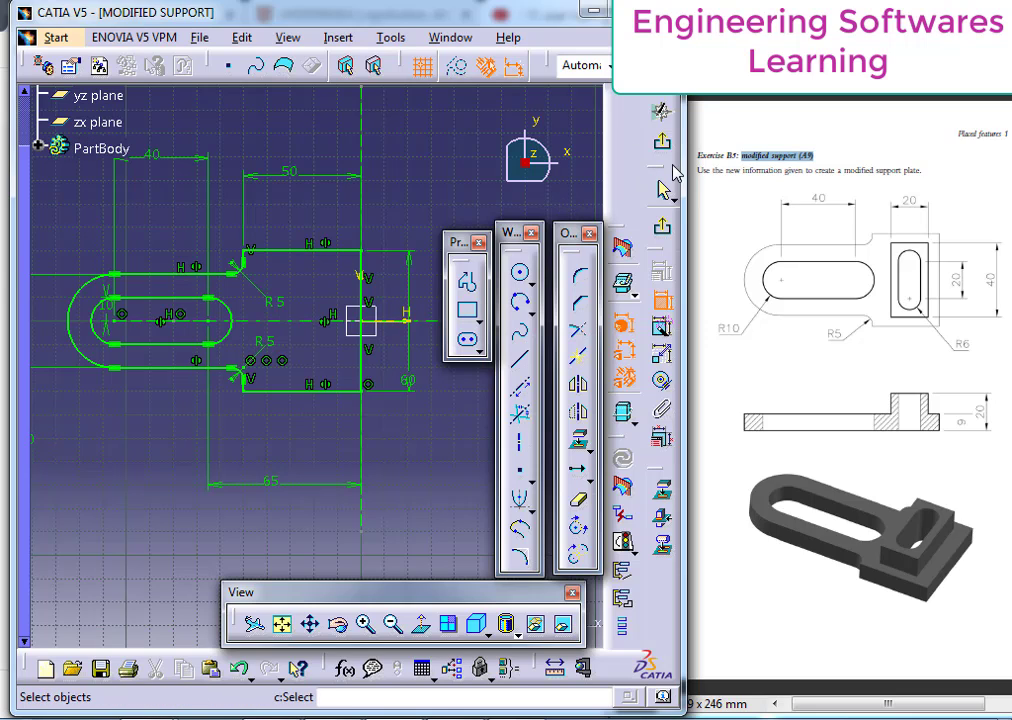
Exit the sketch and extrude the base profile 9 mm with Pad.
left_click(664, 147)
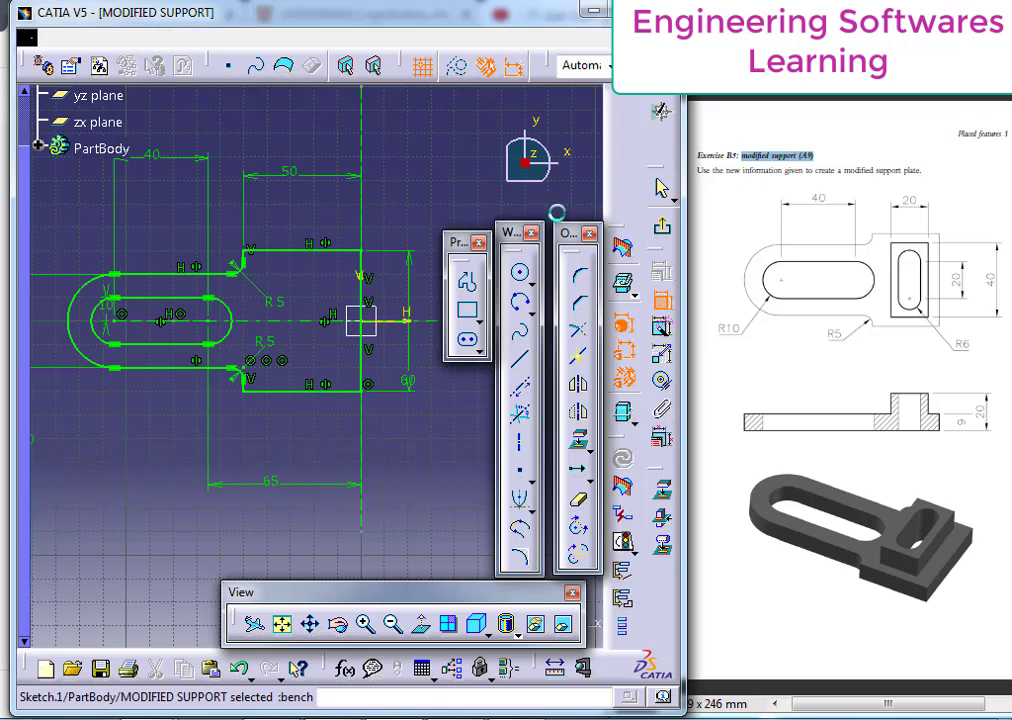
left_click(565, 266)
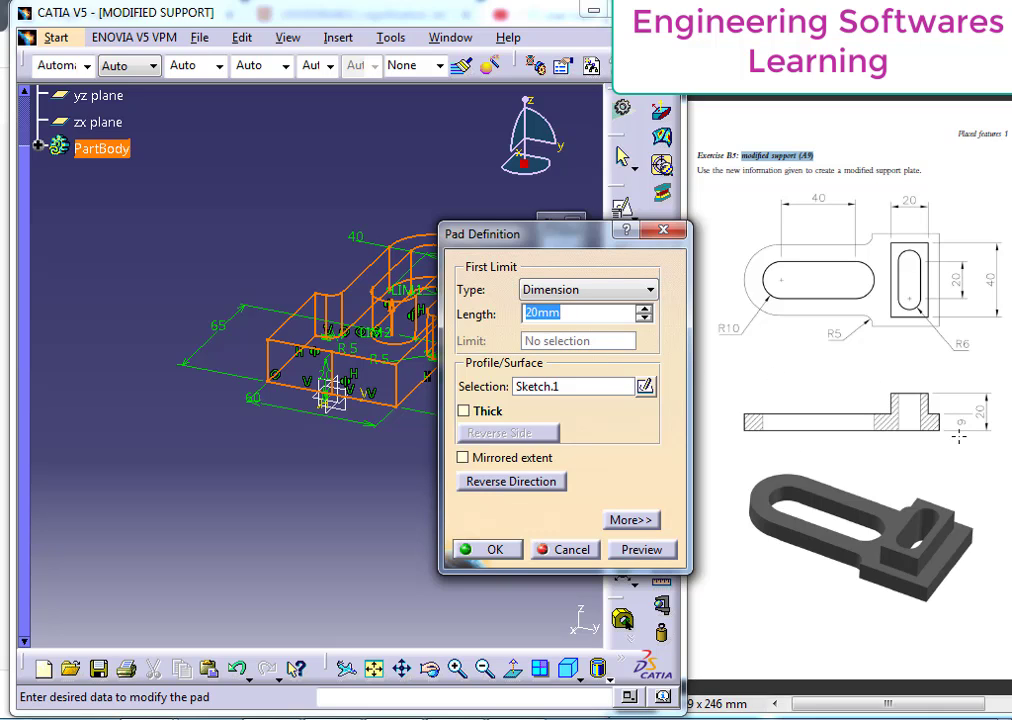
type("9")
key("Return")
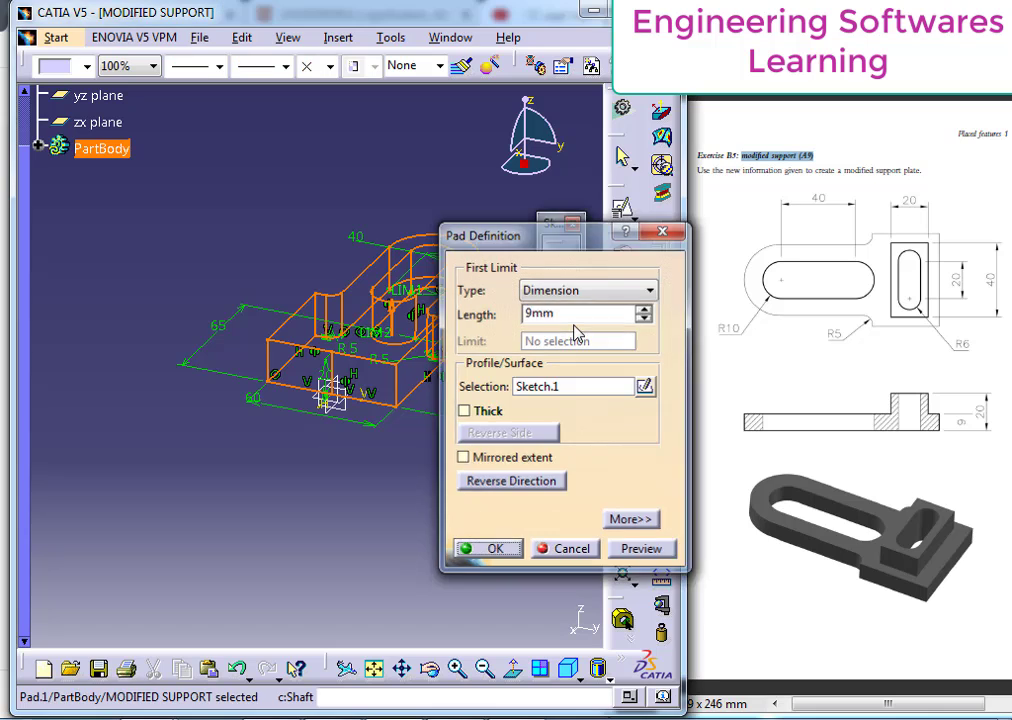
left_click(149, 494)
middle_click_drag(194, 368, 409, 472)
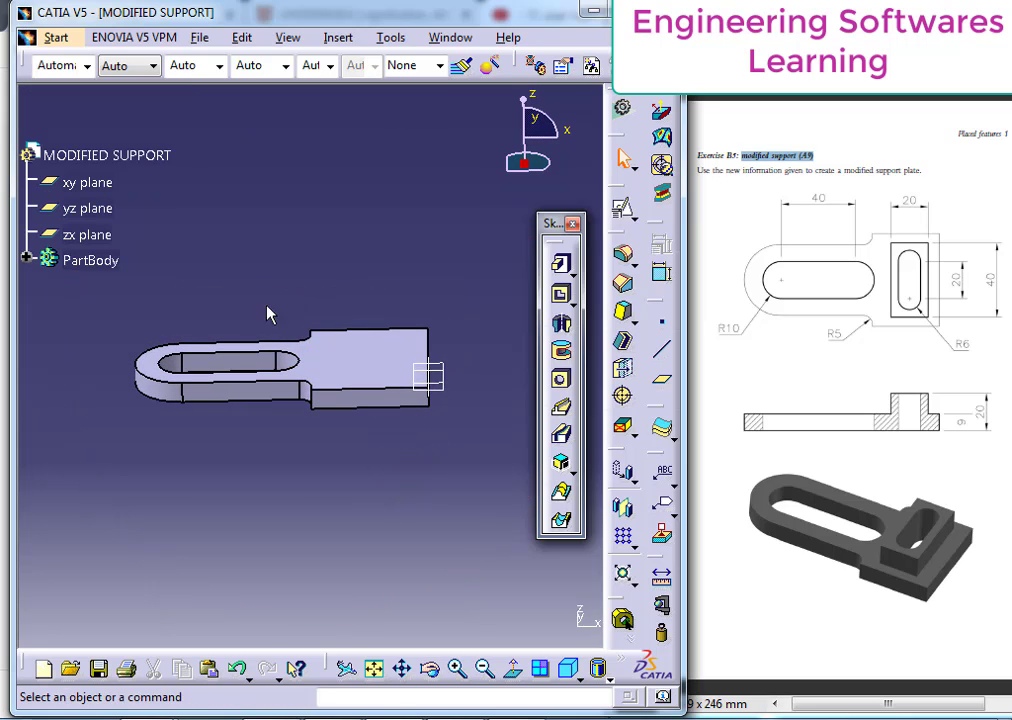
Start a positioned sketch on the xy plane and draw a horizontal and a vertical axis line through the origin.
left_click(622, 207)
left_click(86, 182)
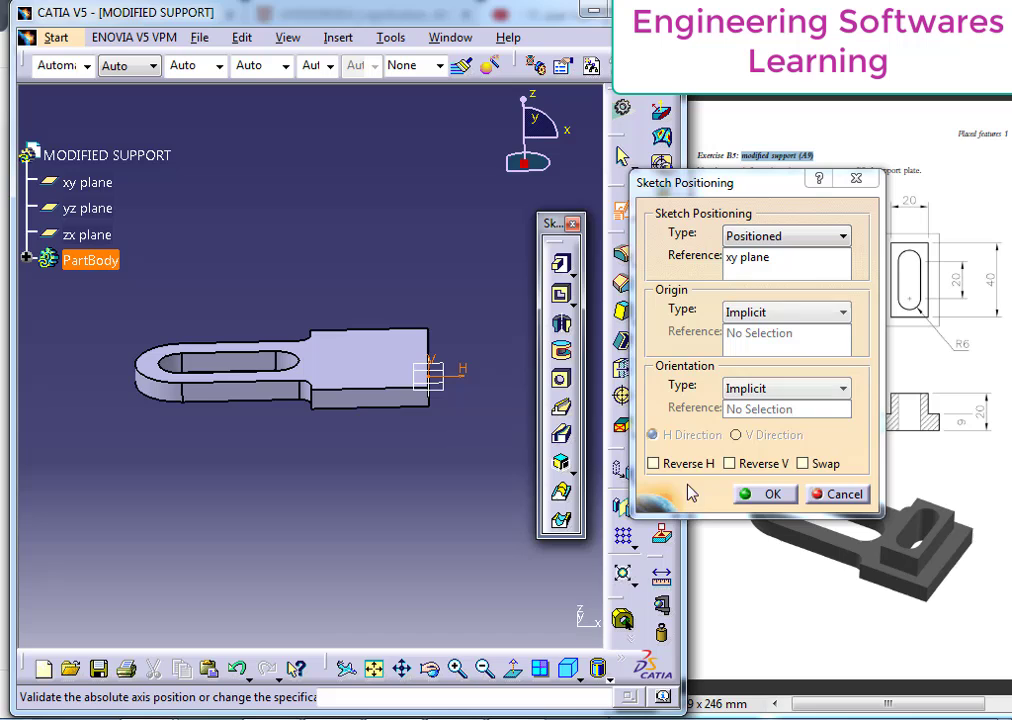
left_click(768, 491)
mouse_move(393, 468)
middle_mouse_down()
mouse_move(323, 443)
mouse_move(354, 470)
middle_mouse_up()
left_click(518, 441)
left_click(60, 354)
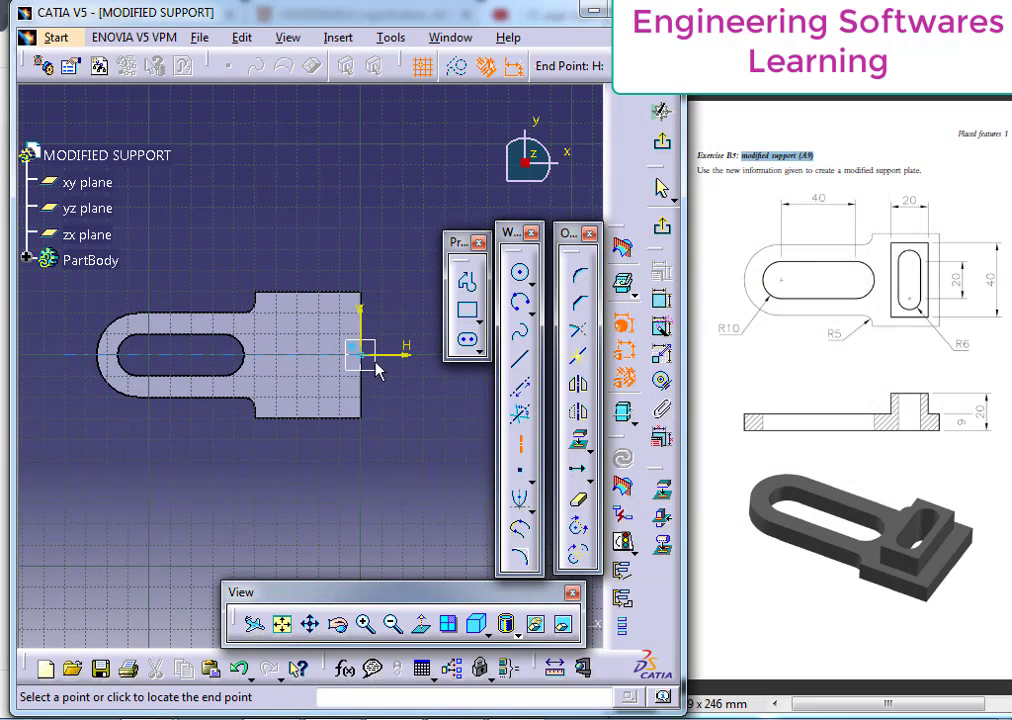
left_click(440, 360)
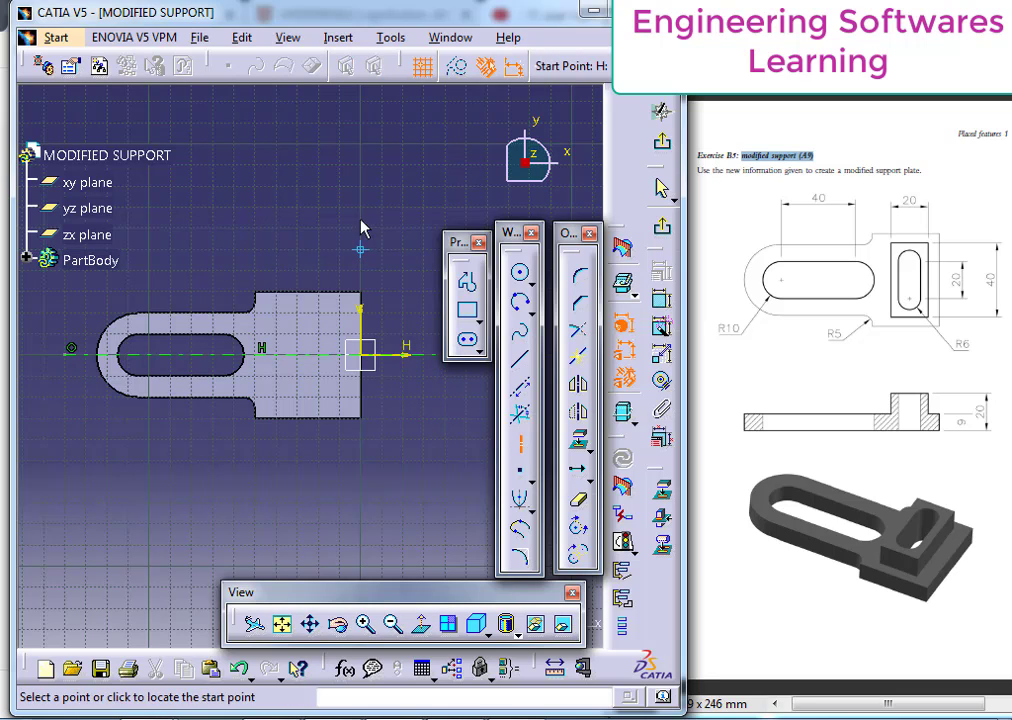
left_click(360, 188)
left_click(369, 546)
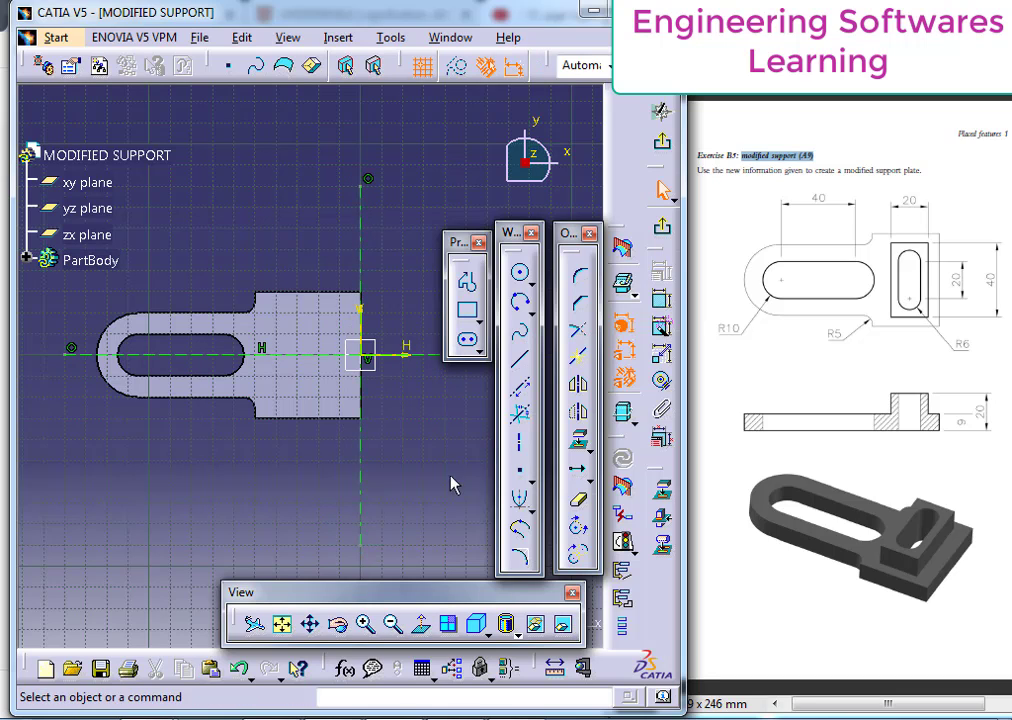
Sketch an upright rectangle about 20 mm wide and 40 mm high within the plate's wide end.
left_click(467, 314)
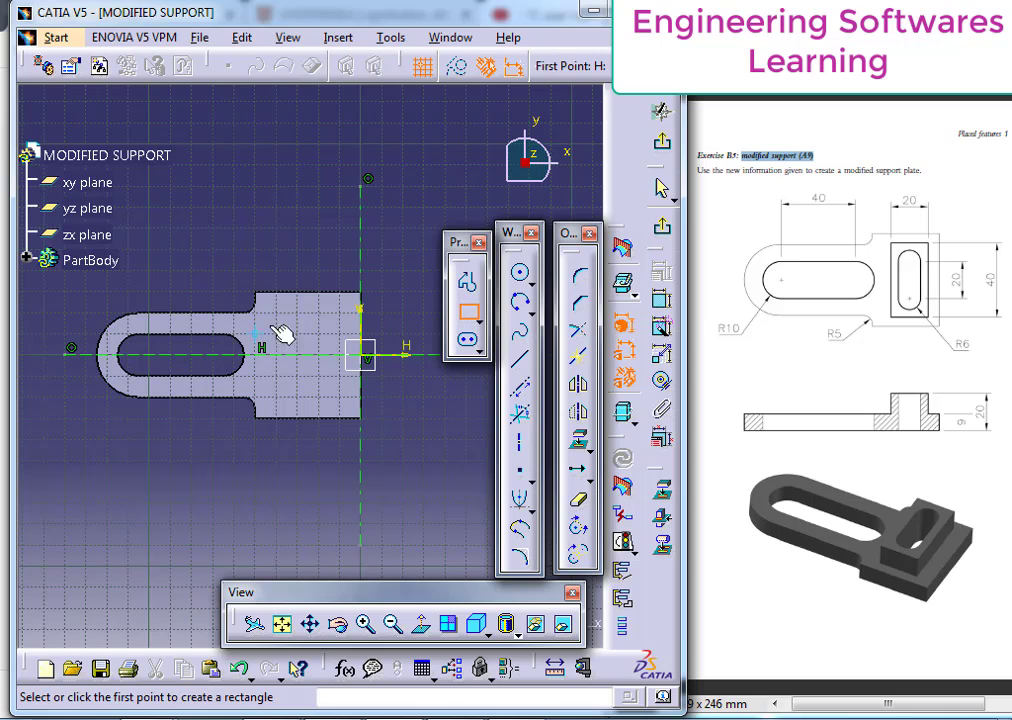
left_click(294, 314)
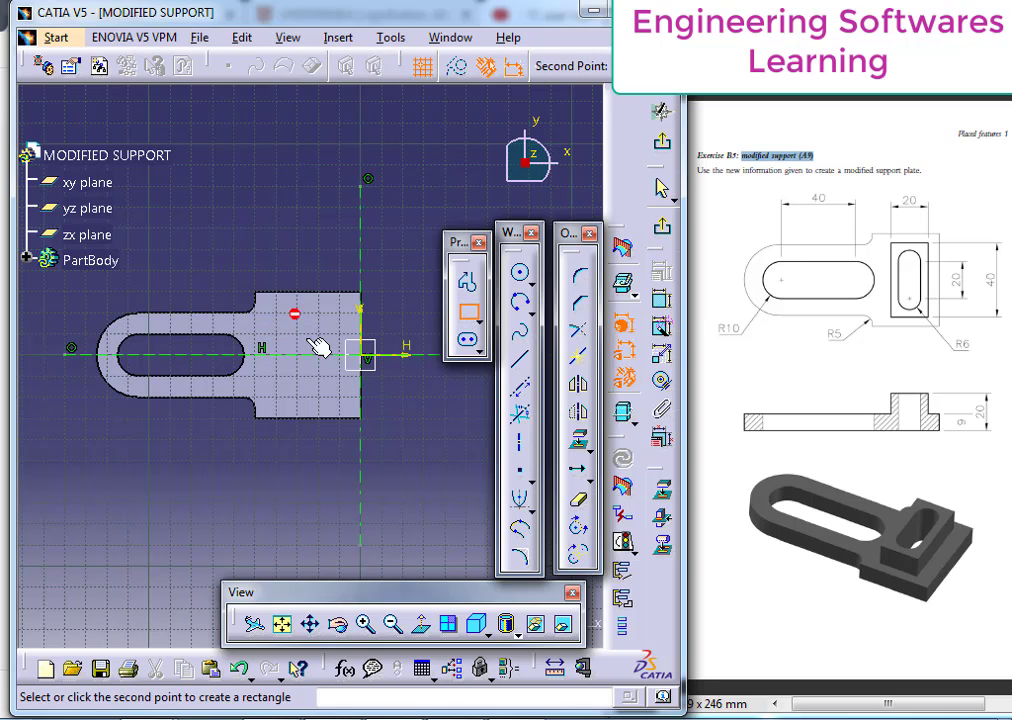
left_click(352, 405)
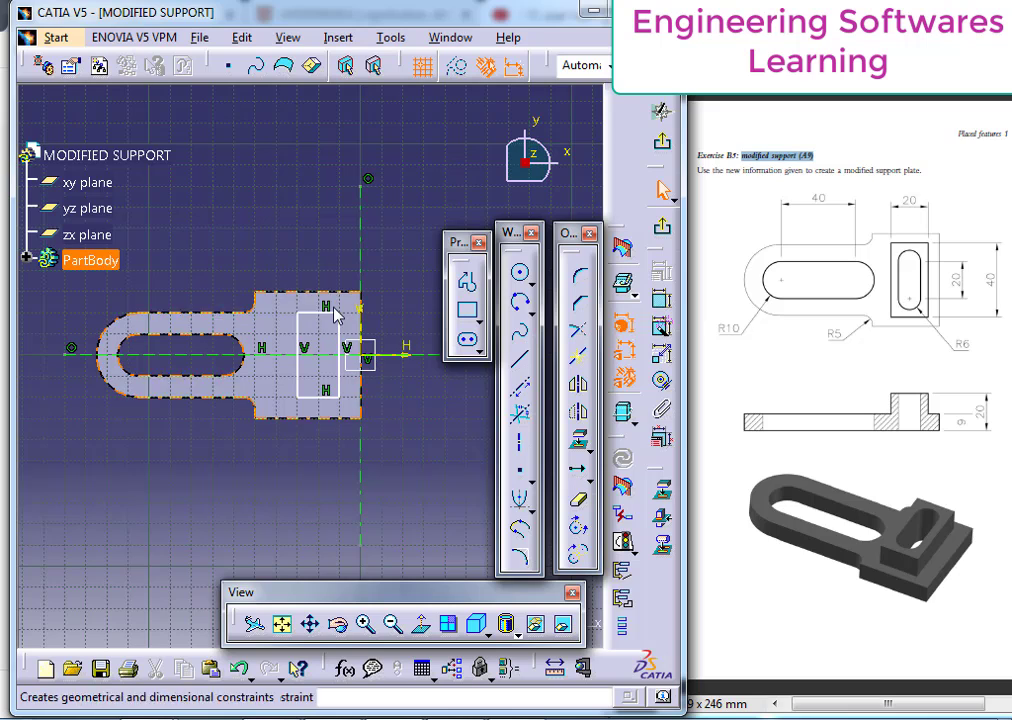
Constrain the rectangle's two horizontal edges to be symmetric about the horizontal axis line.
left_click(662, 299)
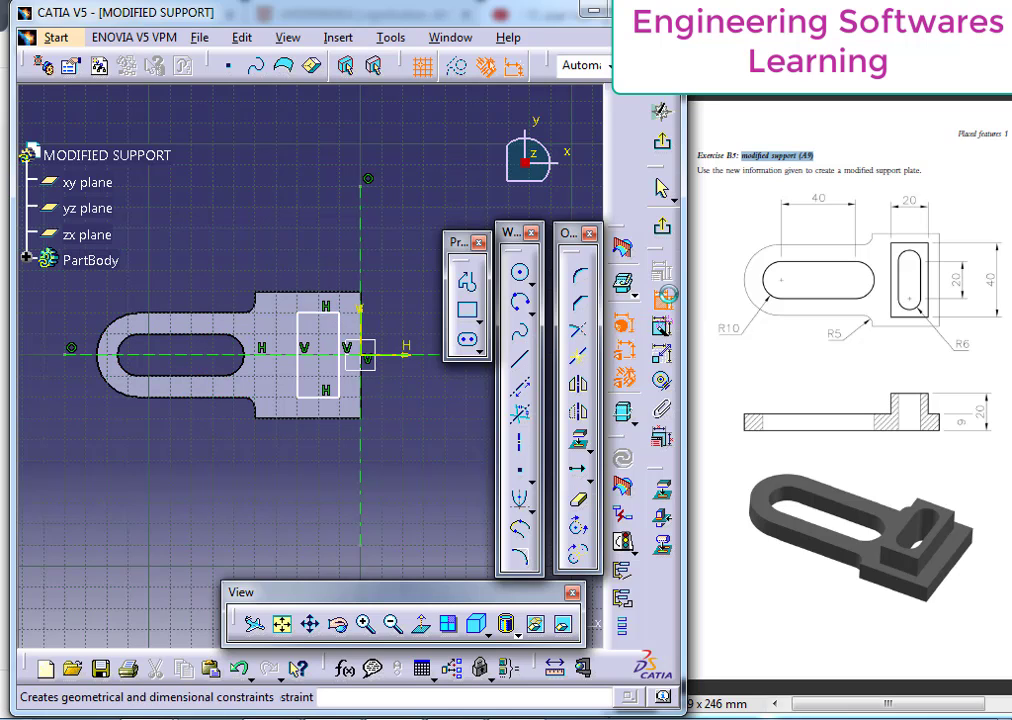
left_click(331, 315)
right_click(401, 291)
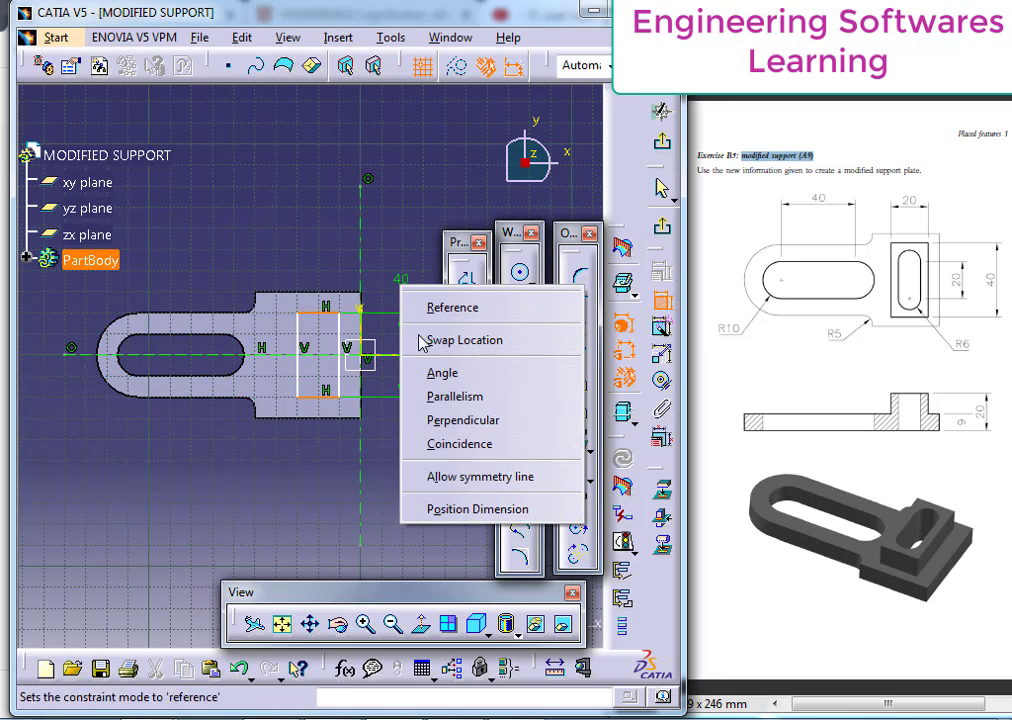
left_click(470, 478)
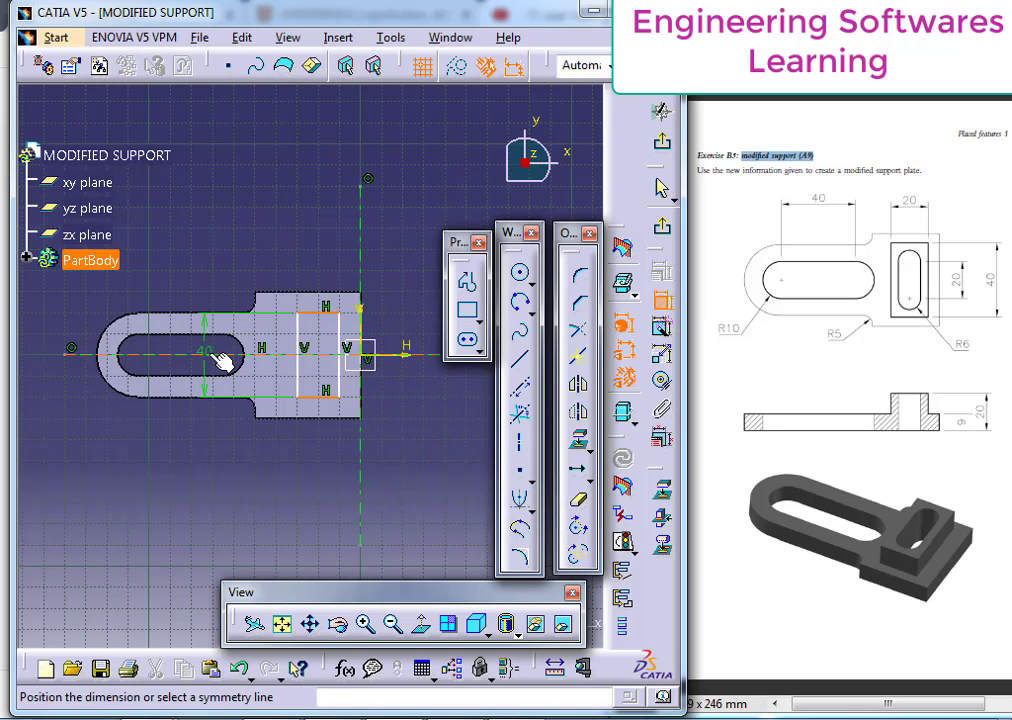
left_click(222, 355)
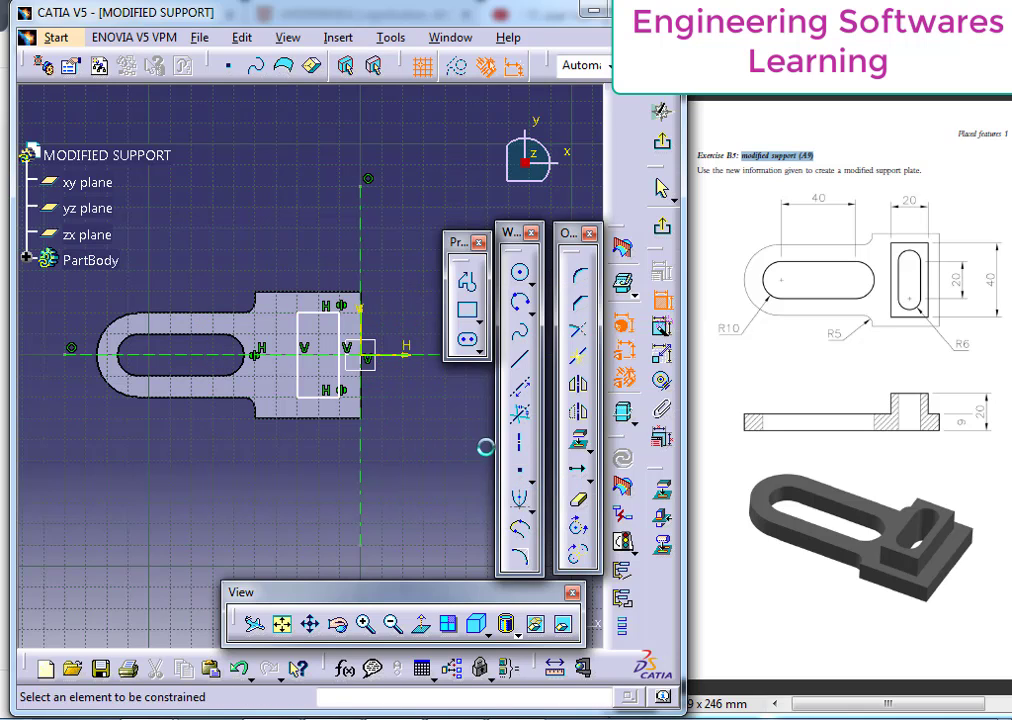
left_click(621, 326)
left_click(339, 335)
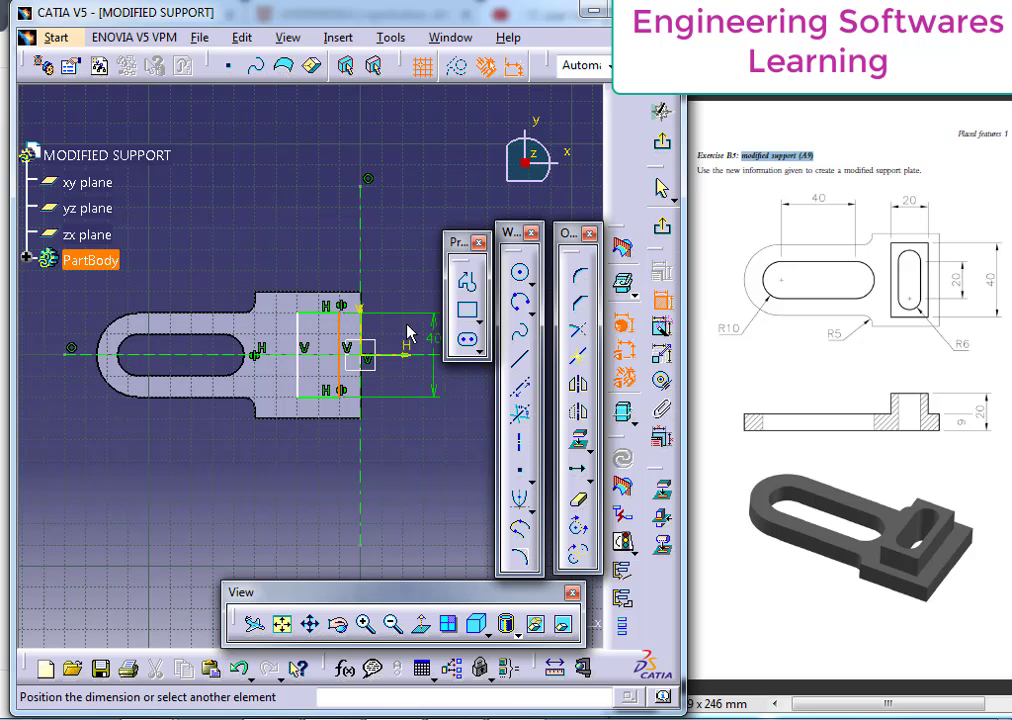
left_click(416, 348)
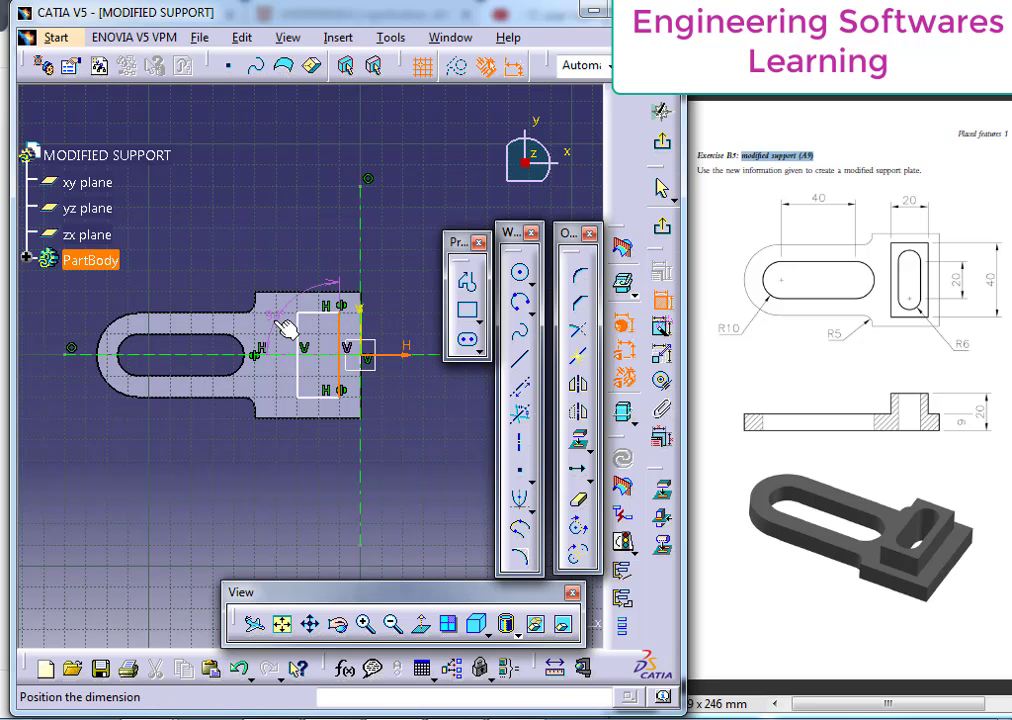
left_click(420, 323)
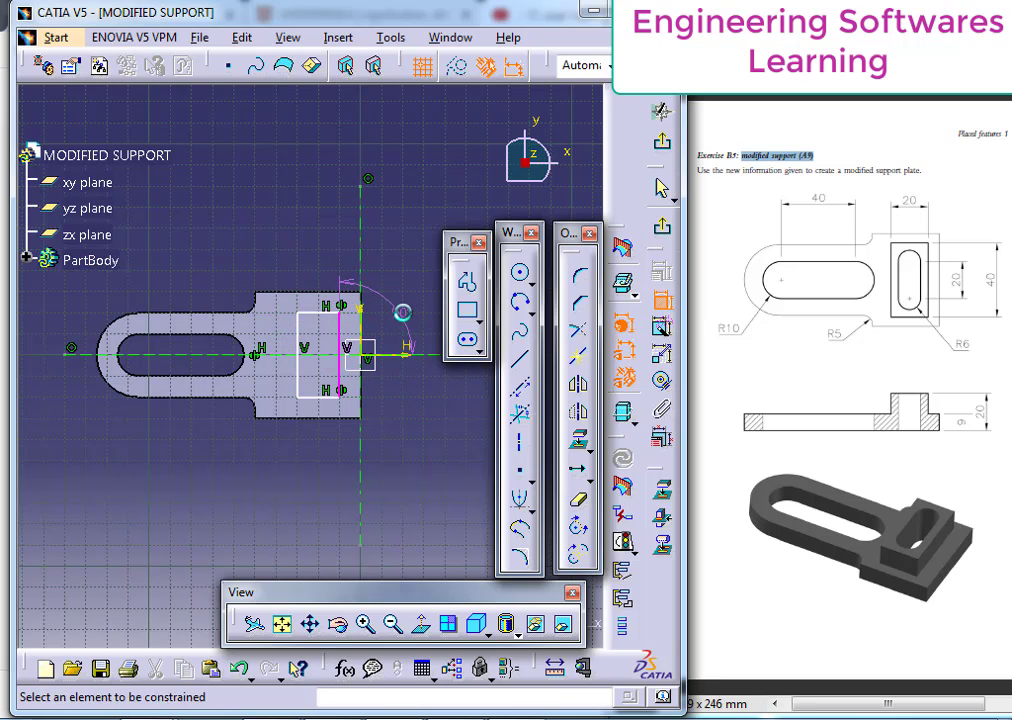
right_click(404, 314)
left_click(449, 631)
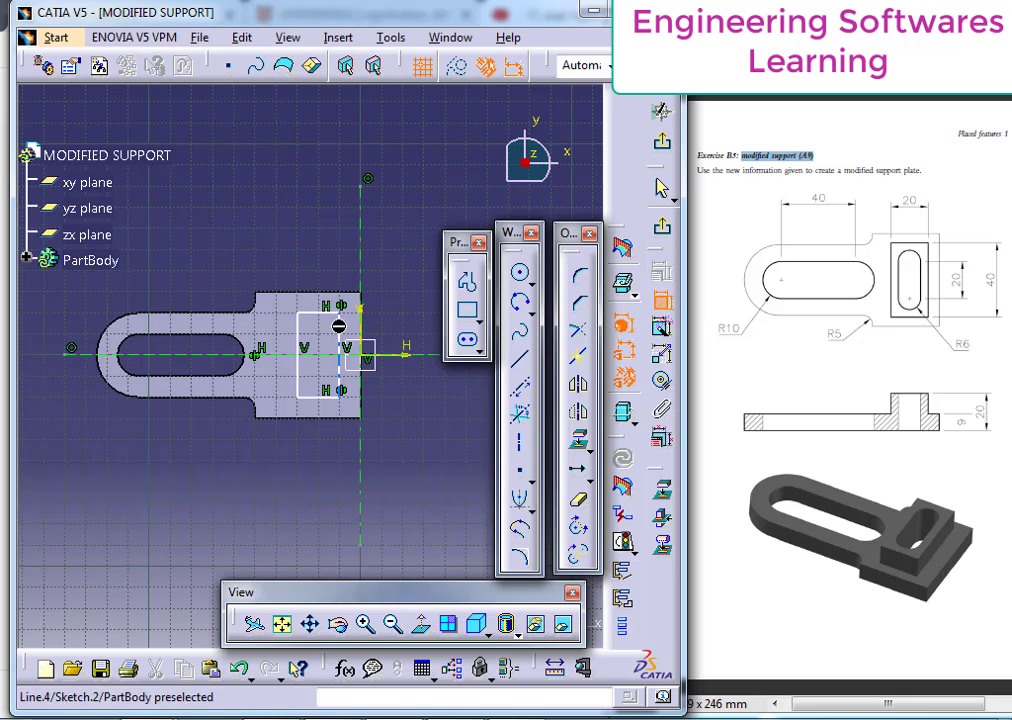
Dimension the rectangle's height along its vertical edge nearest the origin, keeping the drawn value.
left_click(349, 331)
left_click(412, 339)
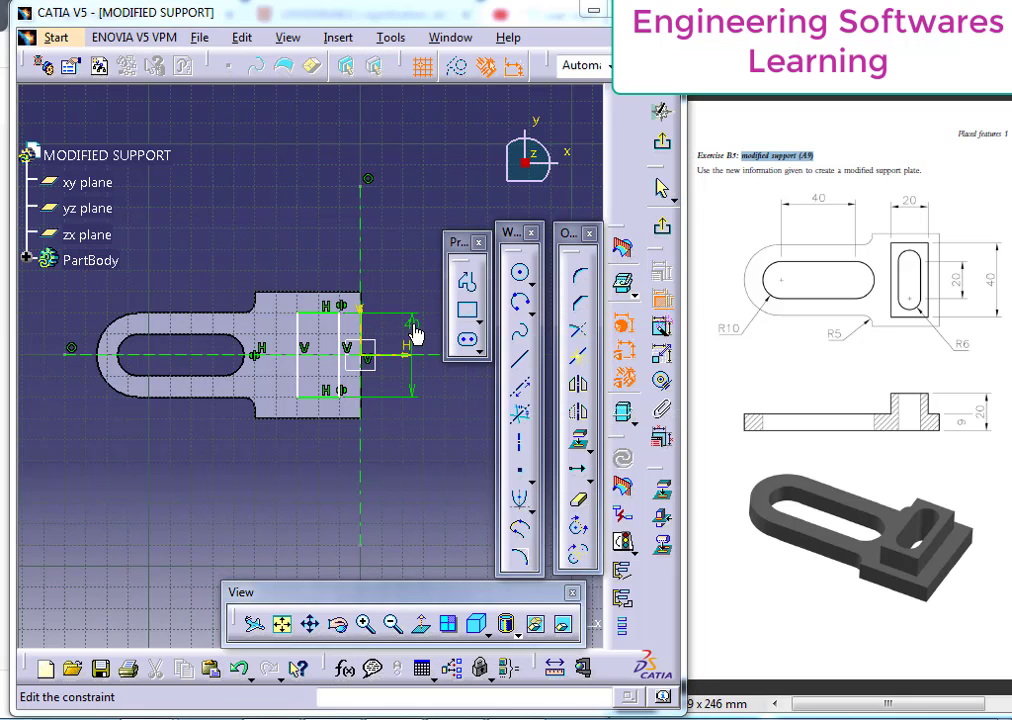
double_click(413, 334)
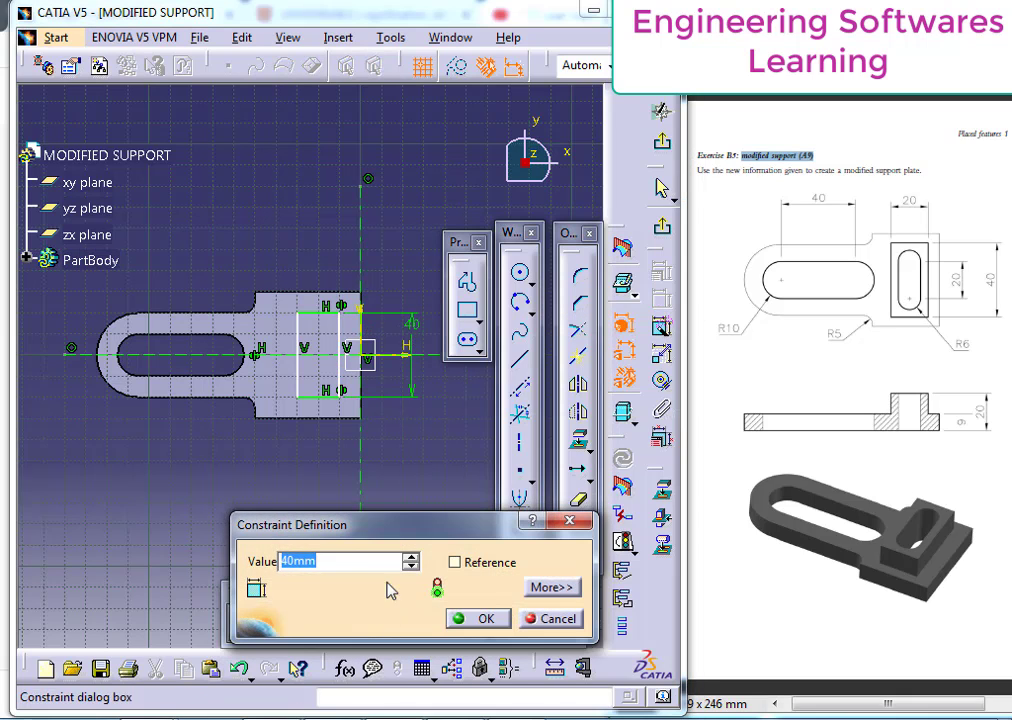
left_click(530, 619)
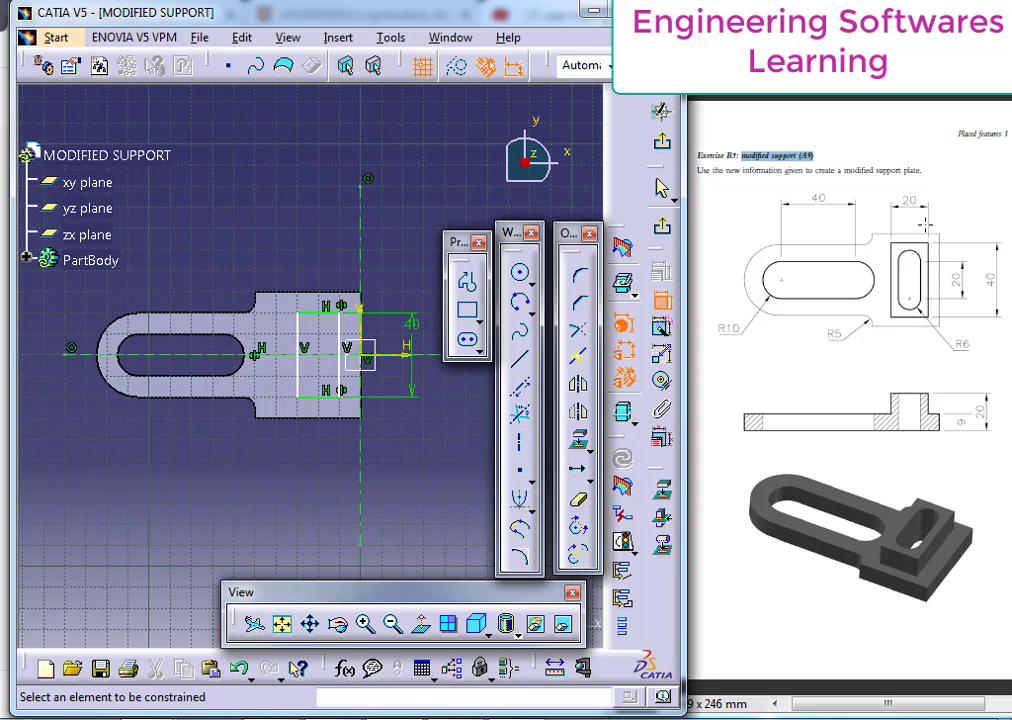
Dimension the rectangle's width and the distance from its nearer vertical edge to the vertical axis line.
left_click(318, 311)
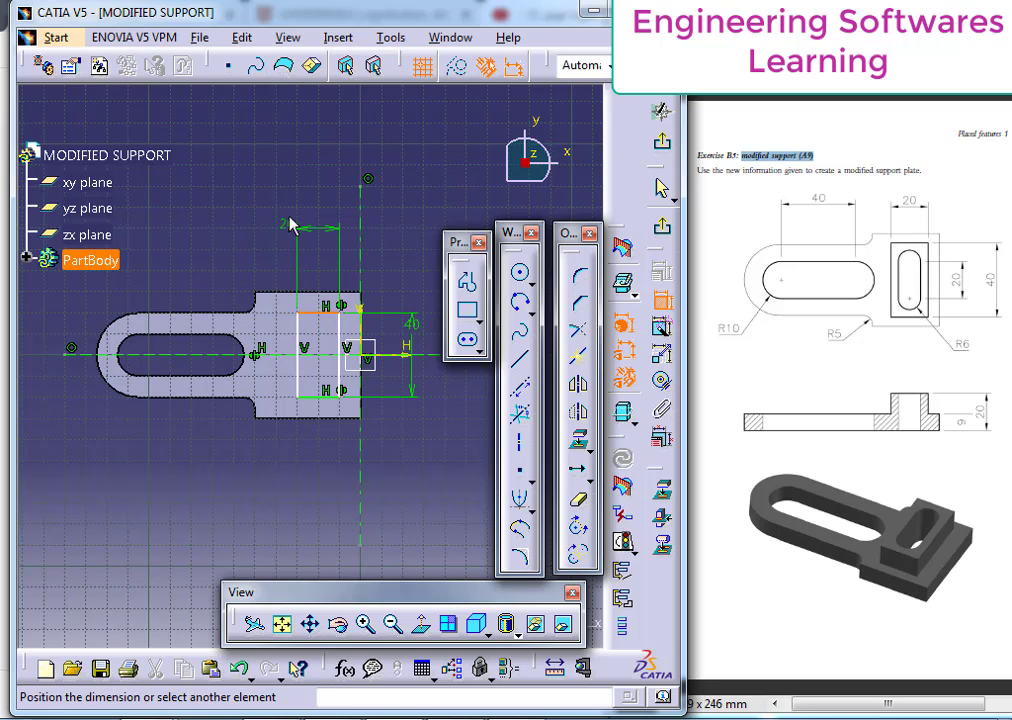
left_click(305, 228)
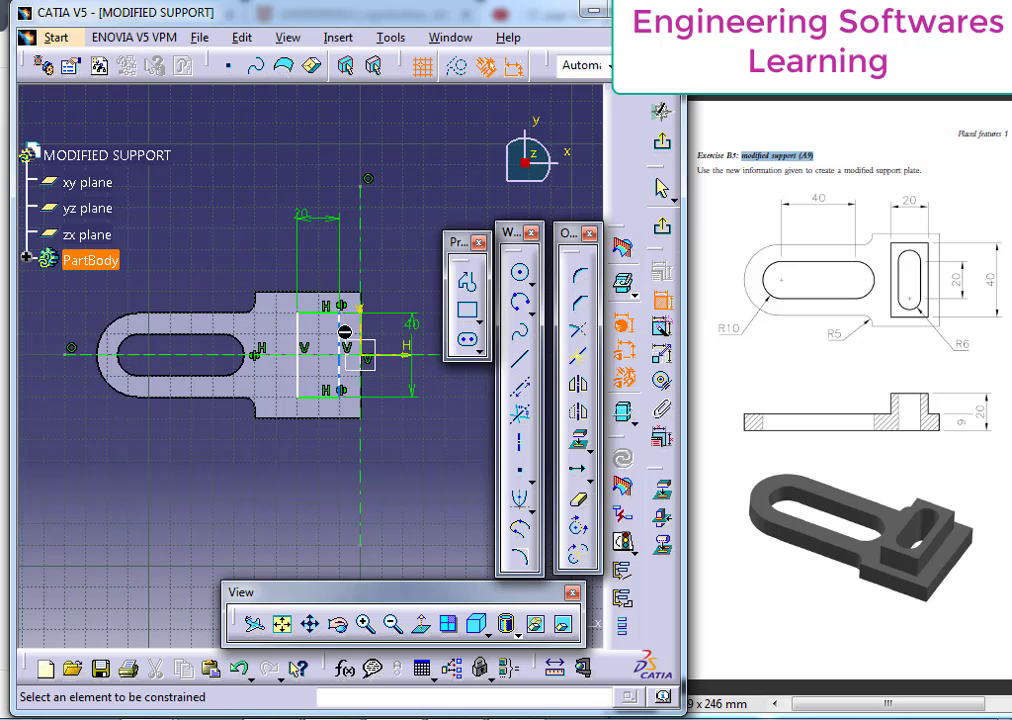
left_click(342, 338)
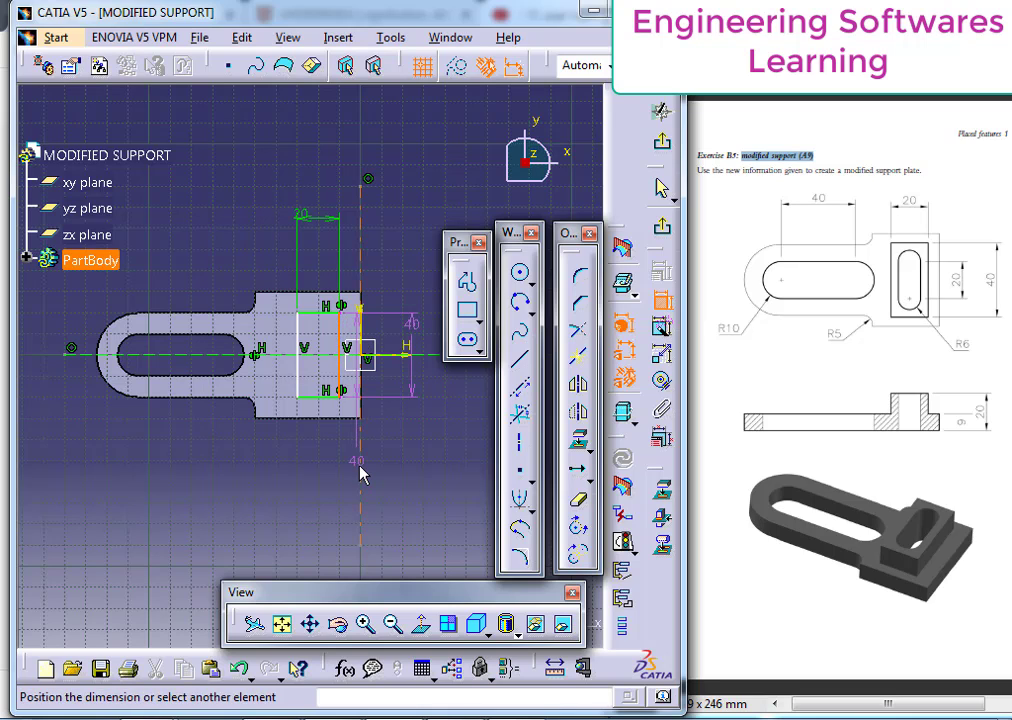
left_click(334, 496)
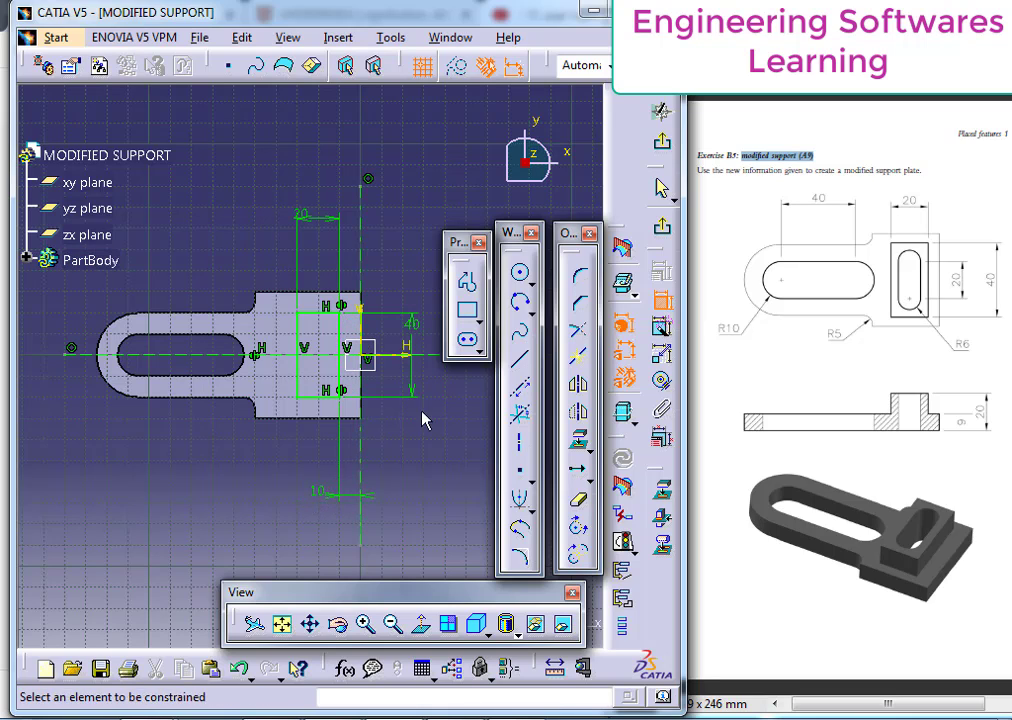
Draw a vertical elongated hole inside the rectangle, with about 20 mm between its arc centres and a radius of about 4.3 mm.
middle_click_drag(359, 385, 354, 281)
middle_click_drag(350, 328, 349, 301)
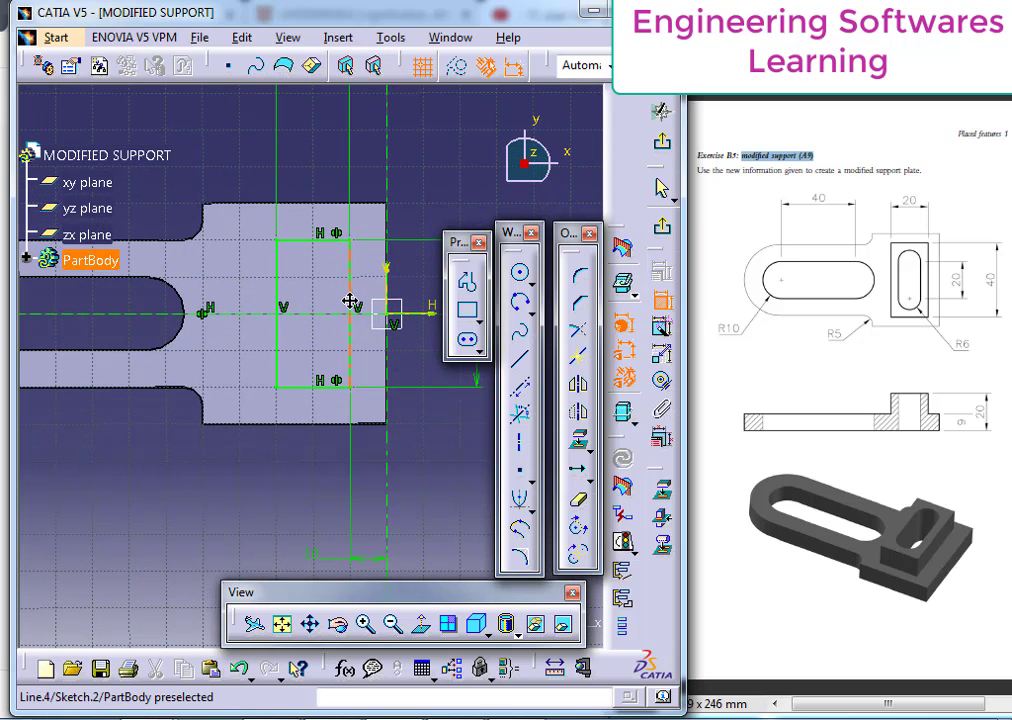
left_click(467, 341)
left_click(313, 277)
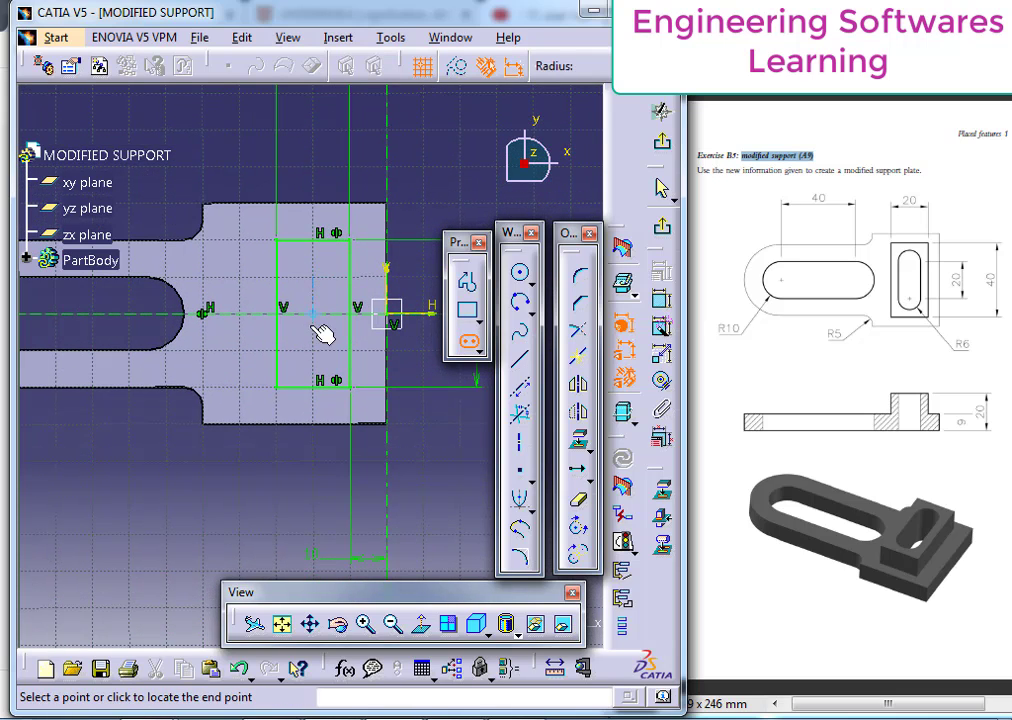
left_click(336, 360)
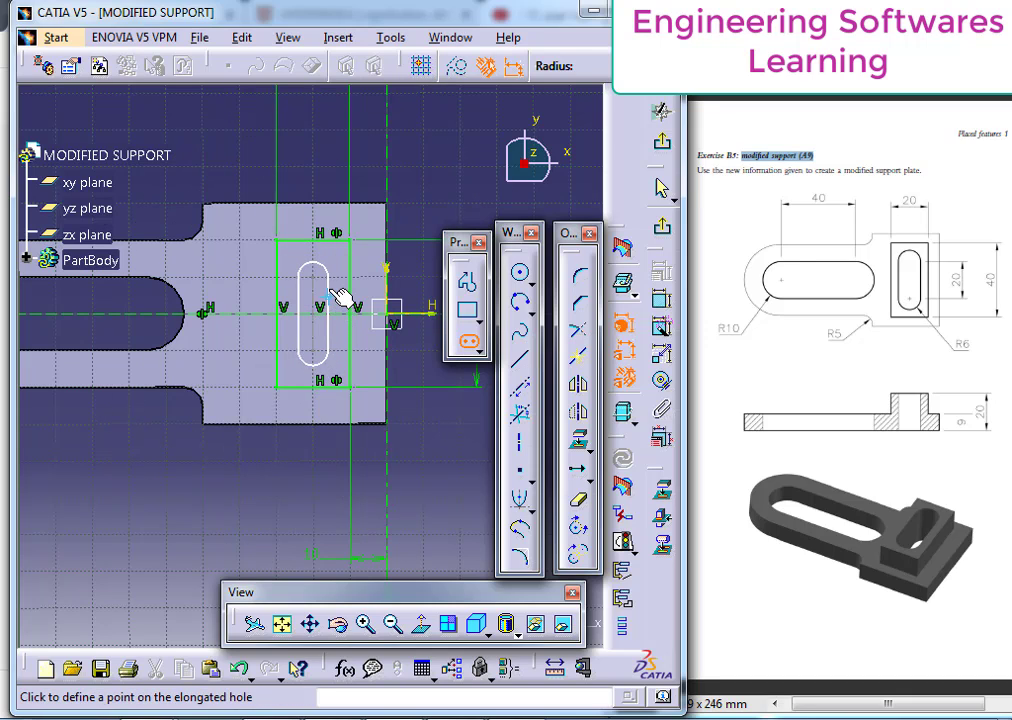
left_click(340, 297)
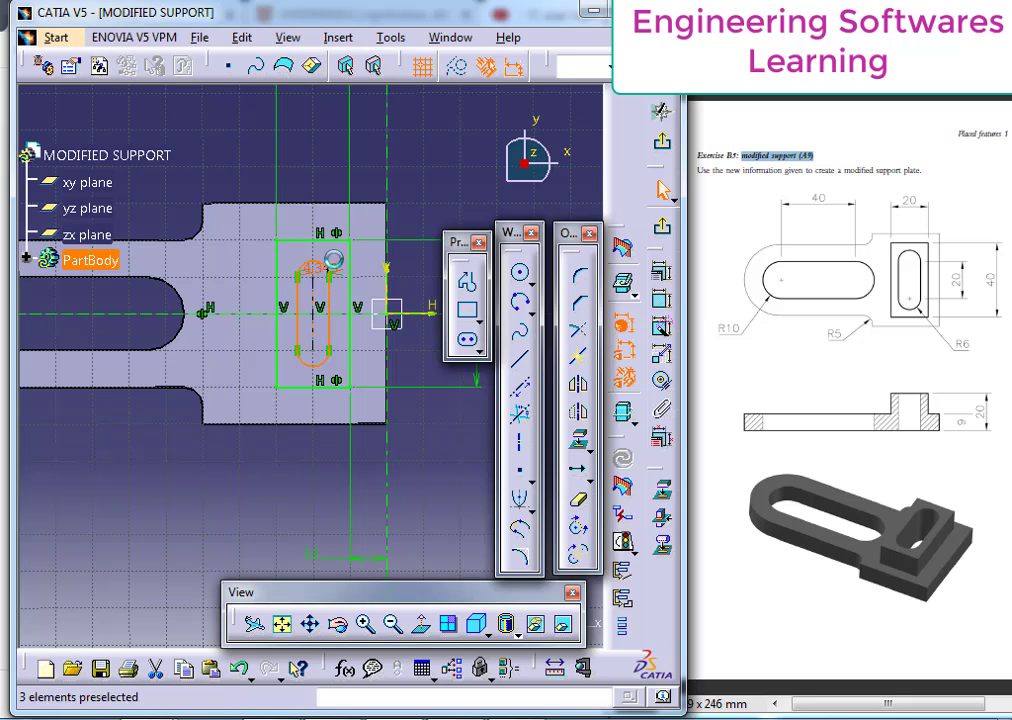
Set the elongated hole's radius to 5 mm.
double_click(333, 277)
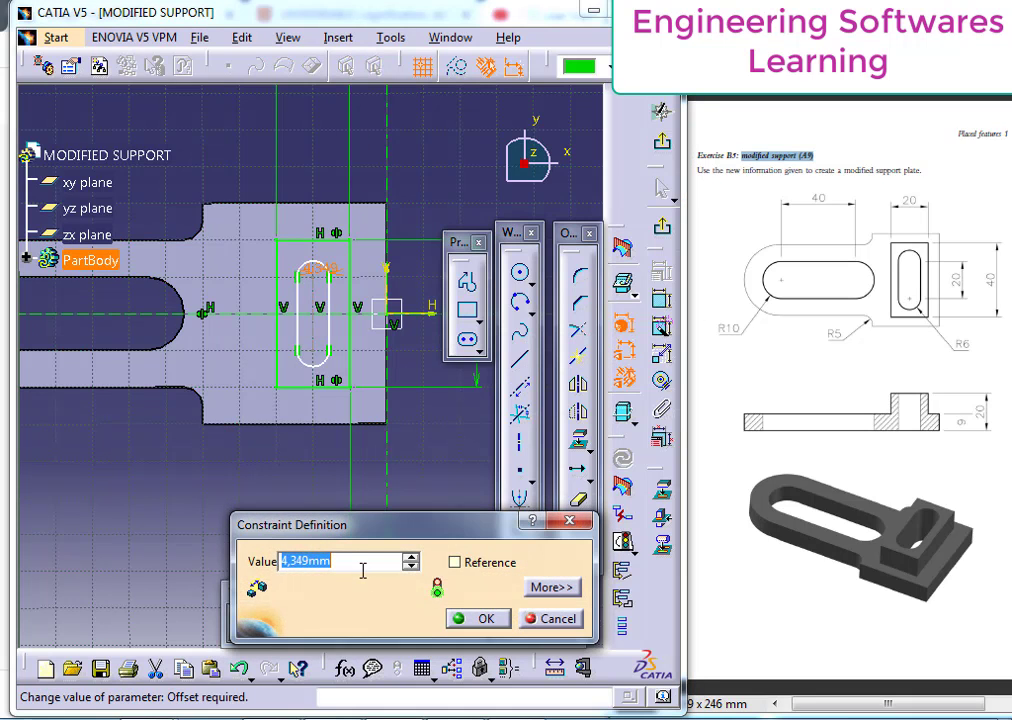
type("5mm")
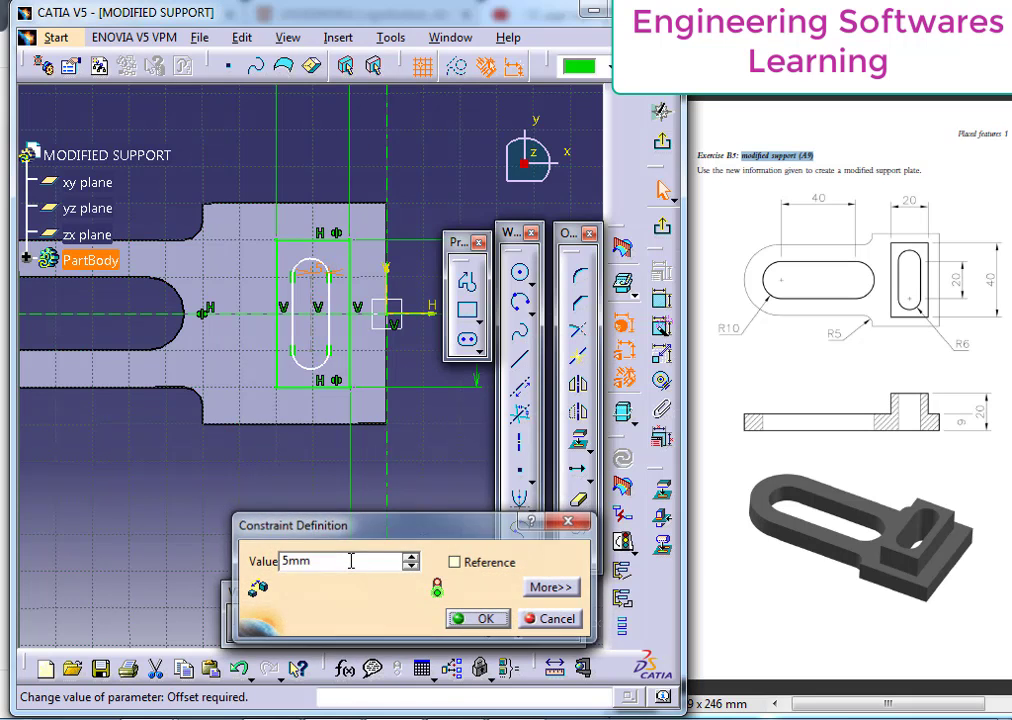
key("Return")
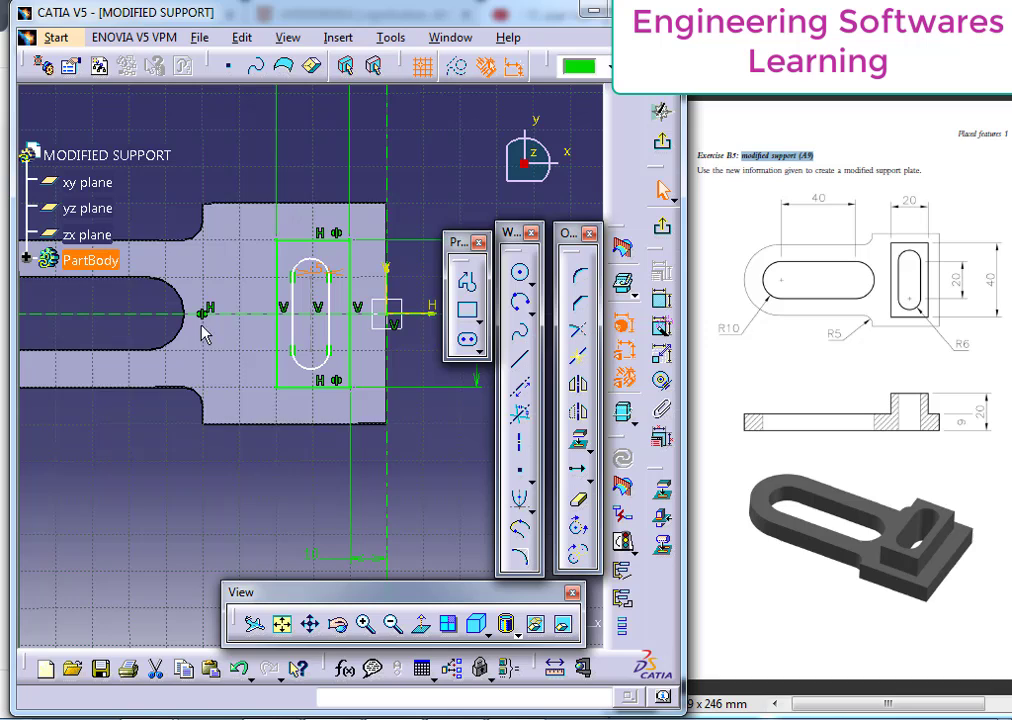
Dimension the distance from the elongated hole's centreline to the vertical axis line and set it to 20 mm.
left_click(312, 330)
left_click(388, 392, "ctrl")
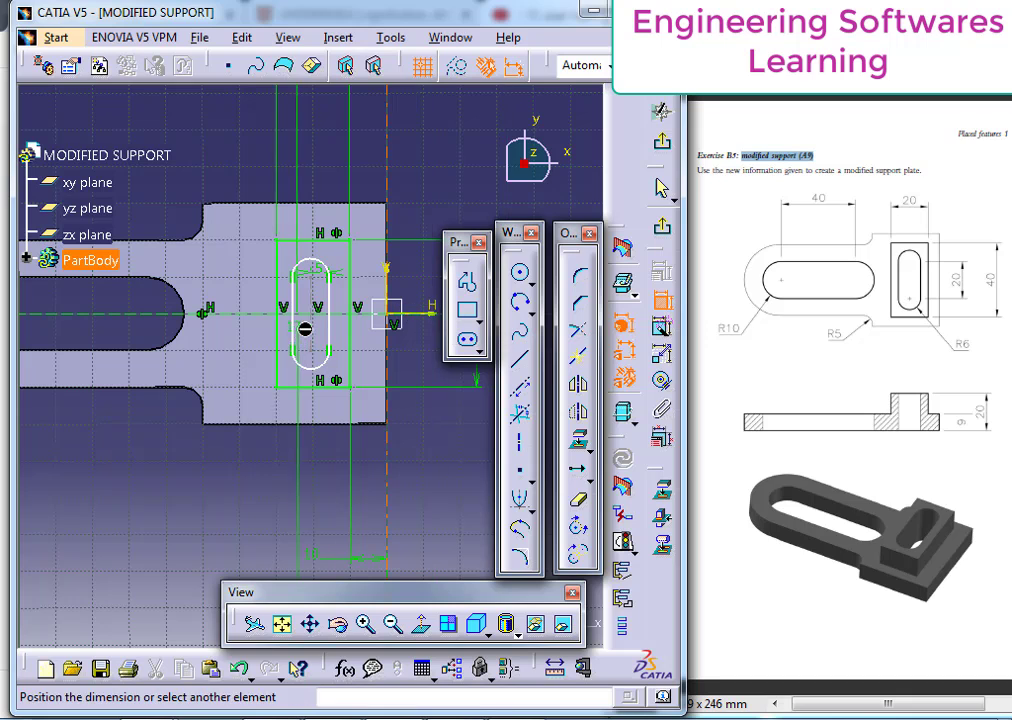
left_click(315, 326)
left_click(330, 493)
double_click(329, 488)
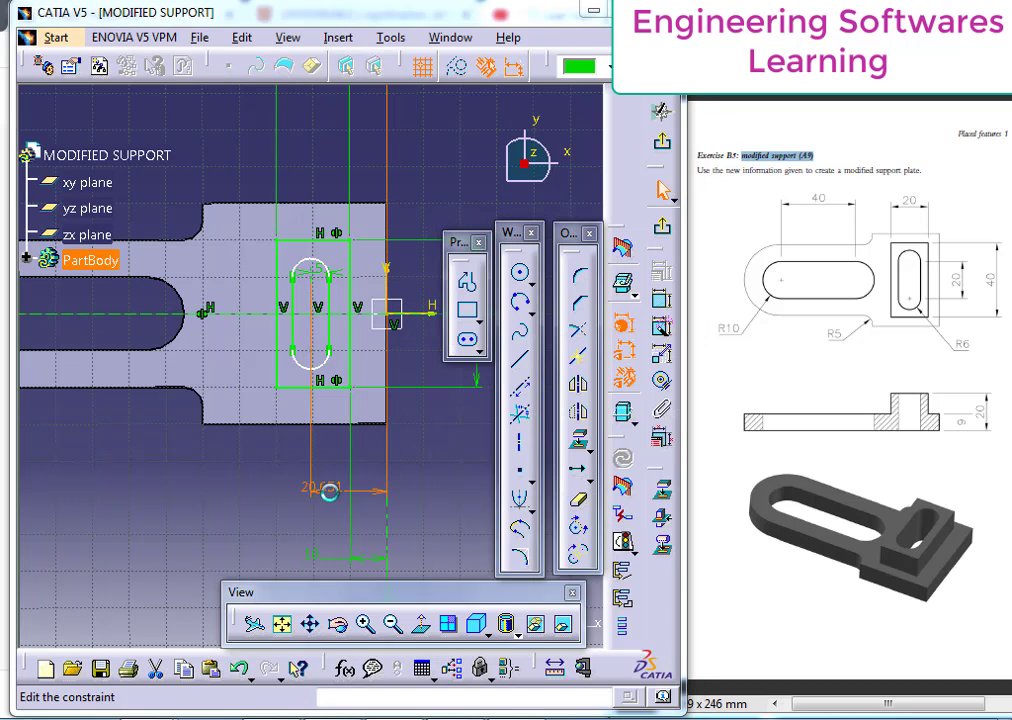
key("Return")
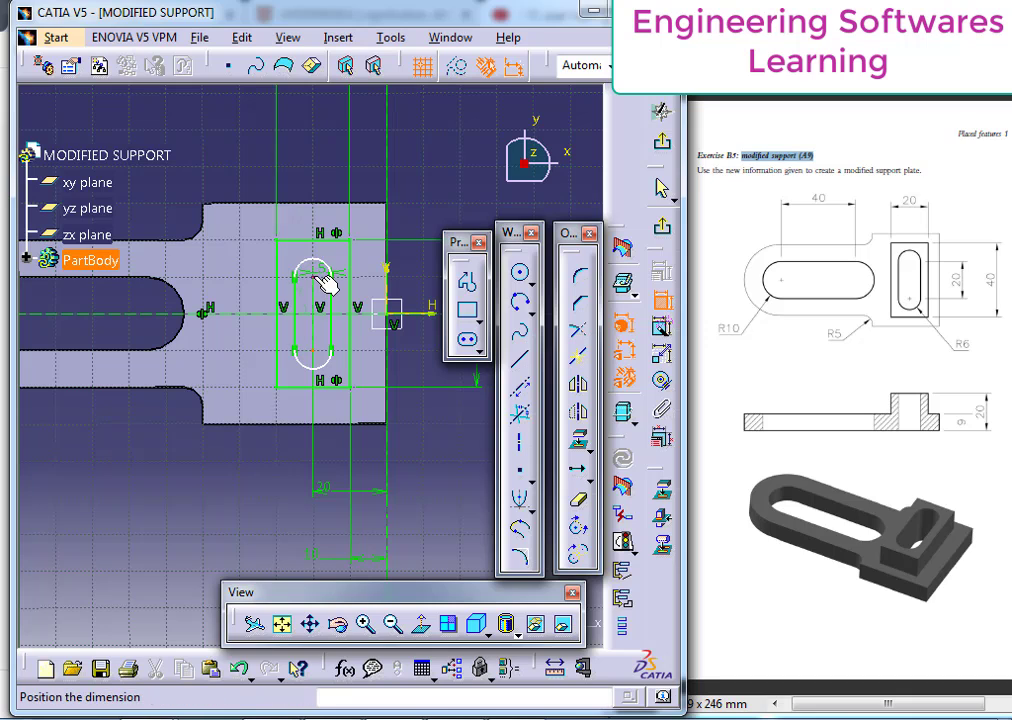
Constrain the elongated hole's two arc centres to be symmetric about the horizontal axis line.
right_click(220, 346)
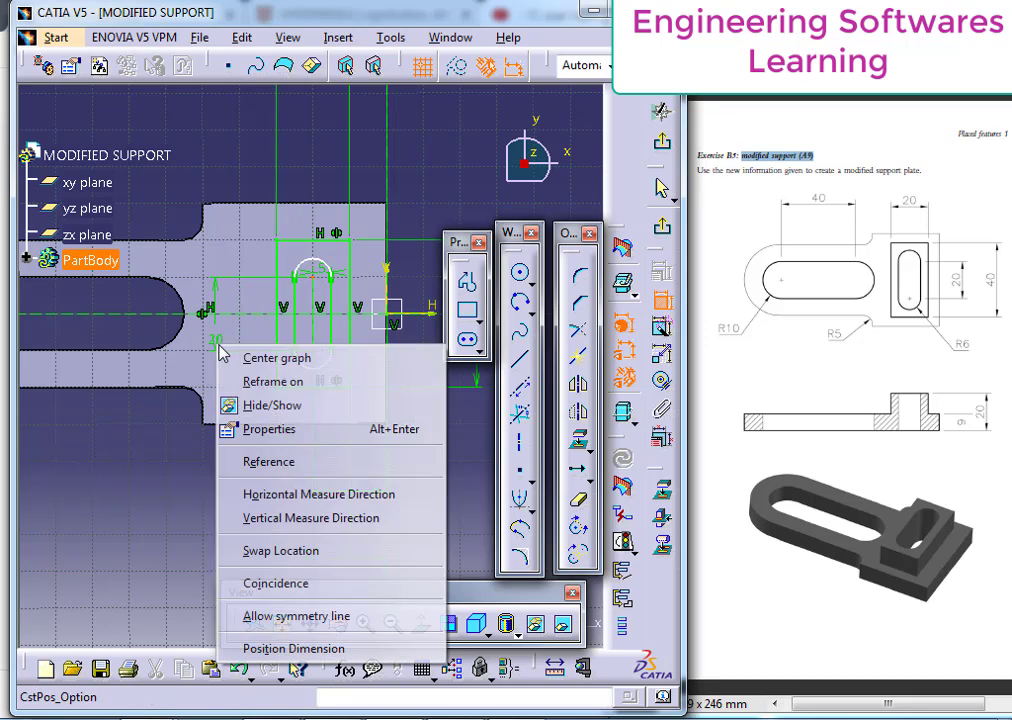
left_click(296, 616)
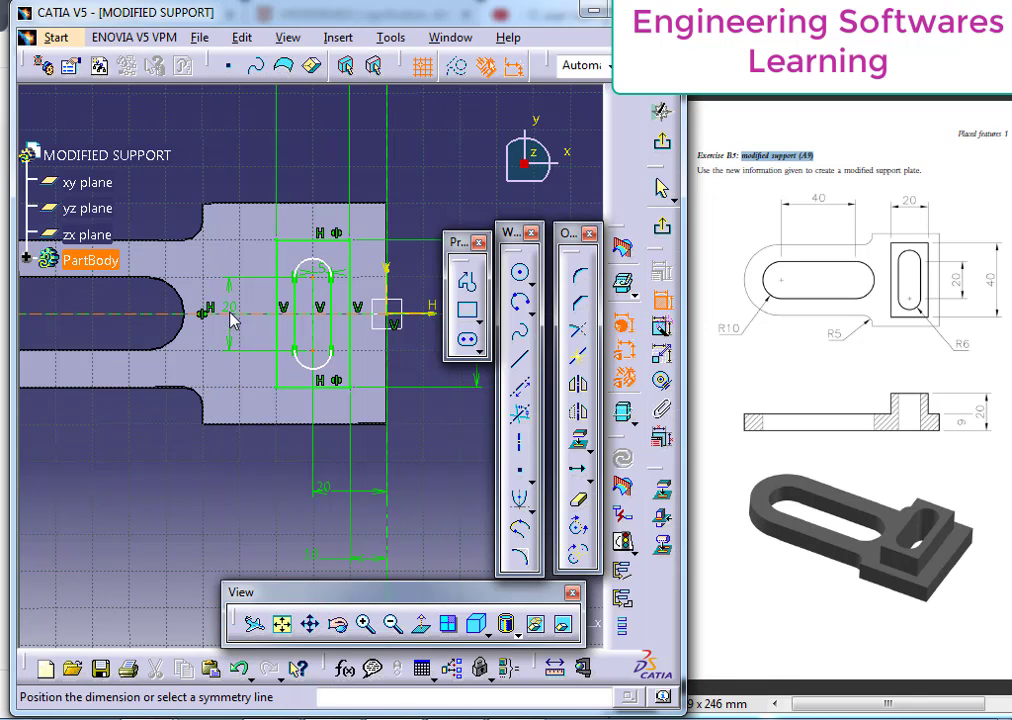
left_click(230, 314)
left_click(249, 532)
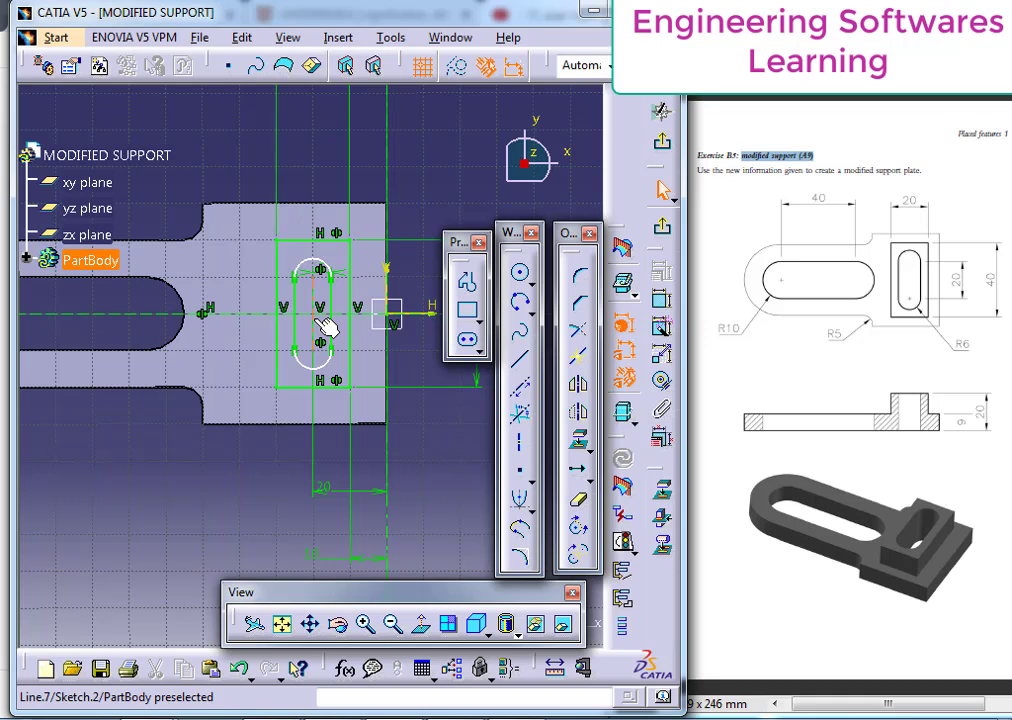
Dimension the distance between the elongated hole's two arc centres and finish the sketch.
left_click(663, 303)
left_click(320, 322)
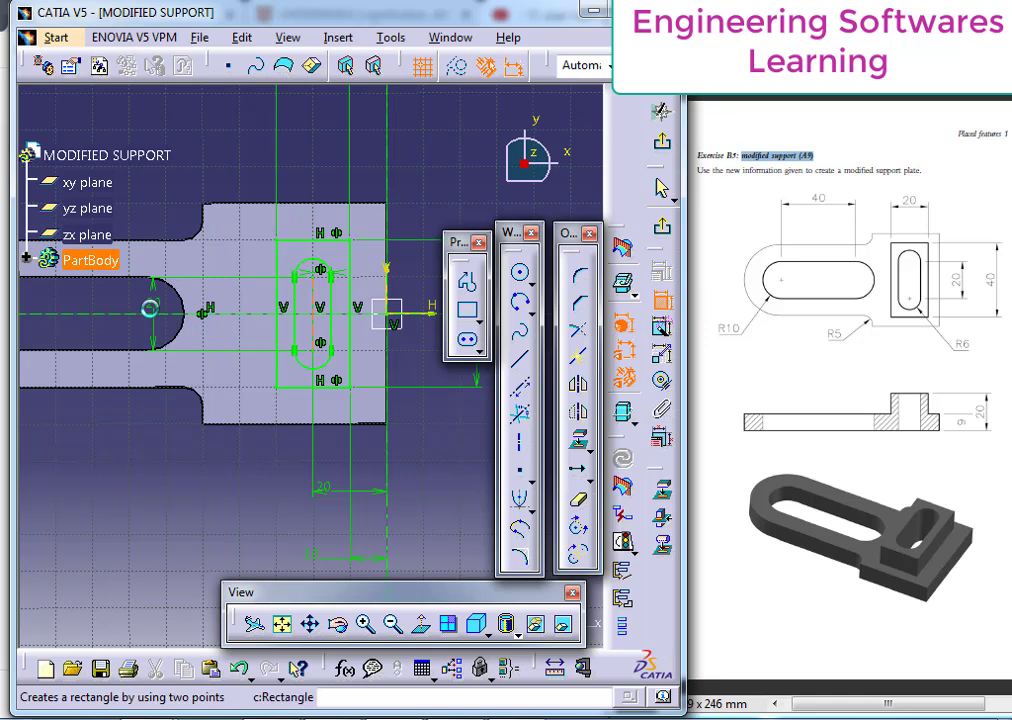
left_click(150, 309)
mouse_move(341, 336)
middle_mouse_down()
mouse_move(309, 333)
mouse_move(313, 395)
middle_mouse_up()
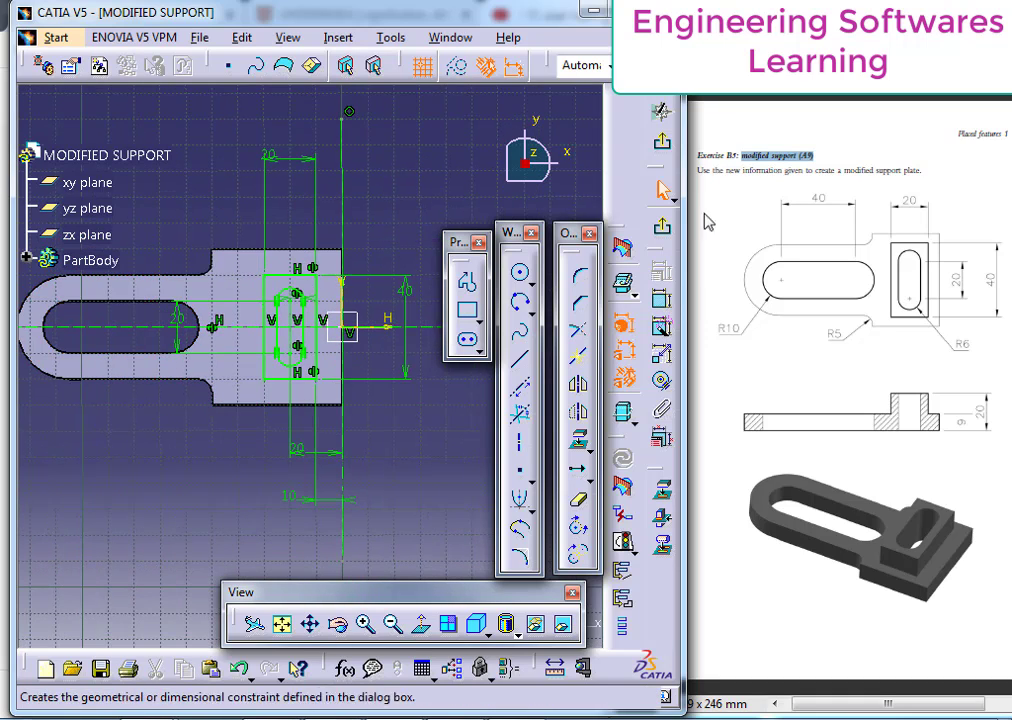
left_click(661, 111)
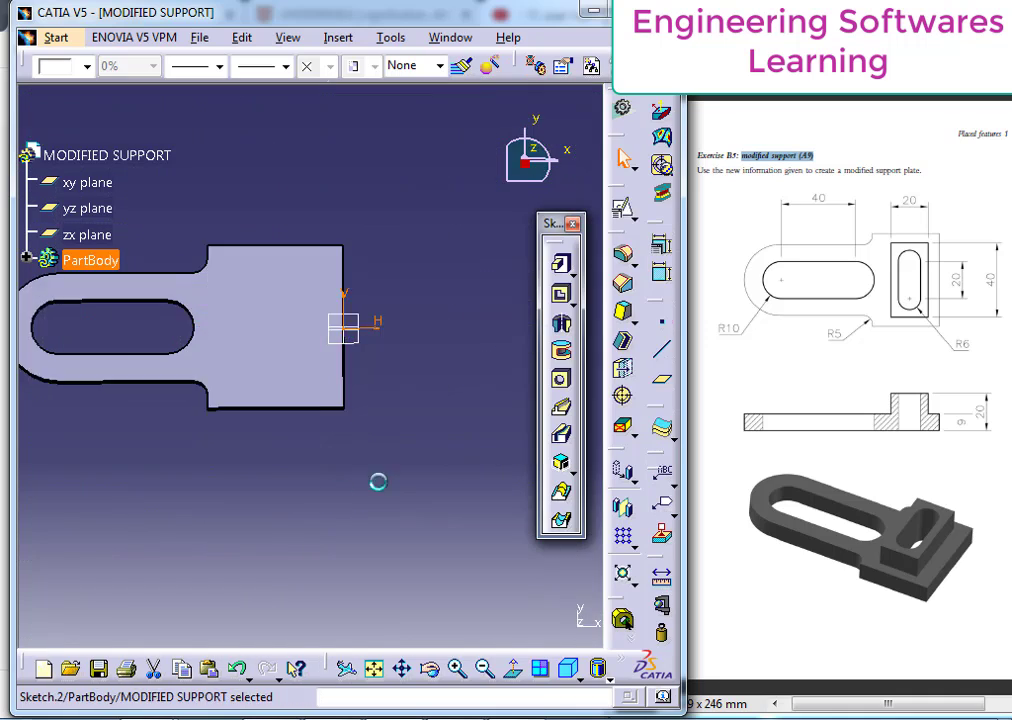
Pad the rectangle with the elongated hole to a length of 20 mm.
left_click(562, 266)
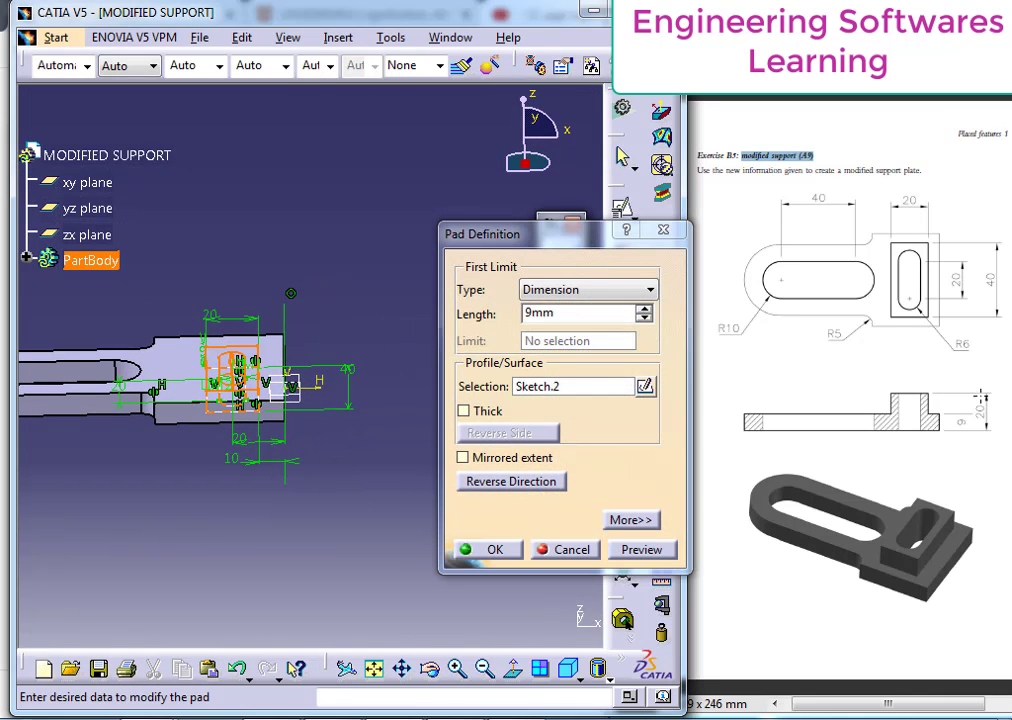
double_click(583, 314)
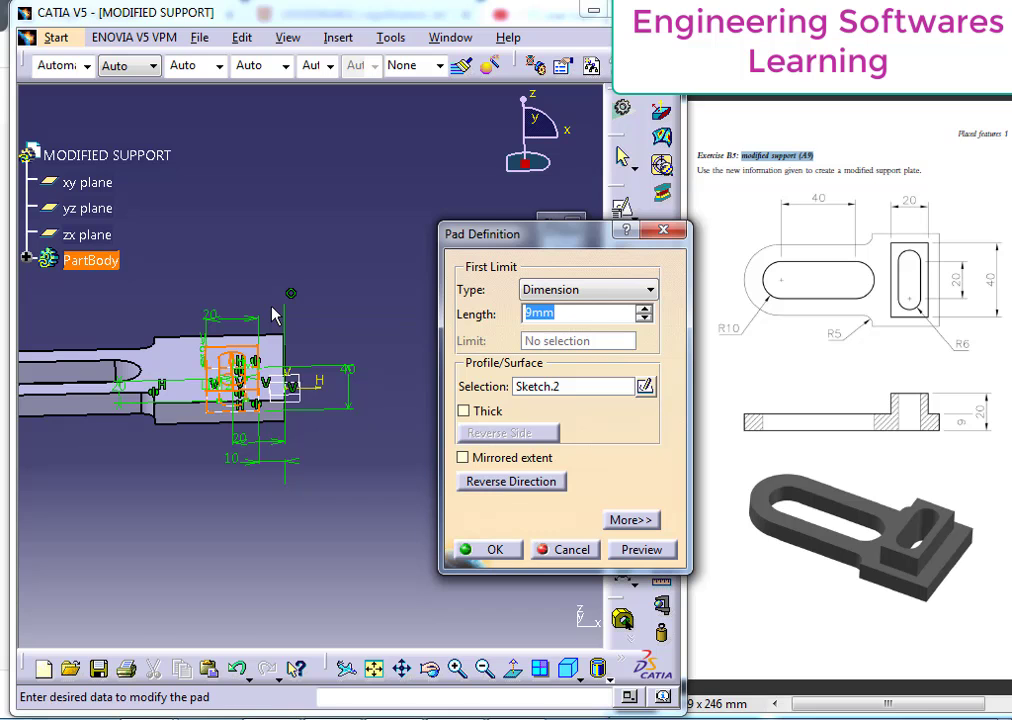
type("20")
key("Return")
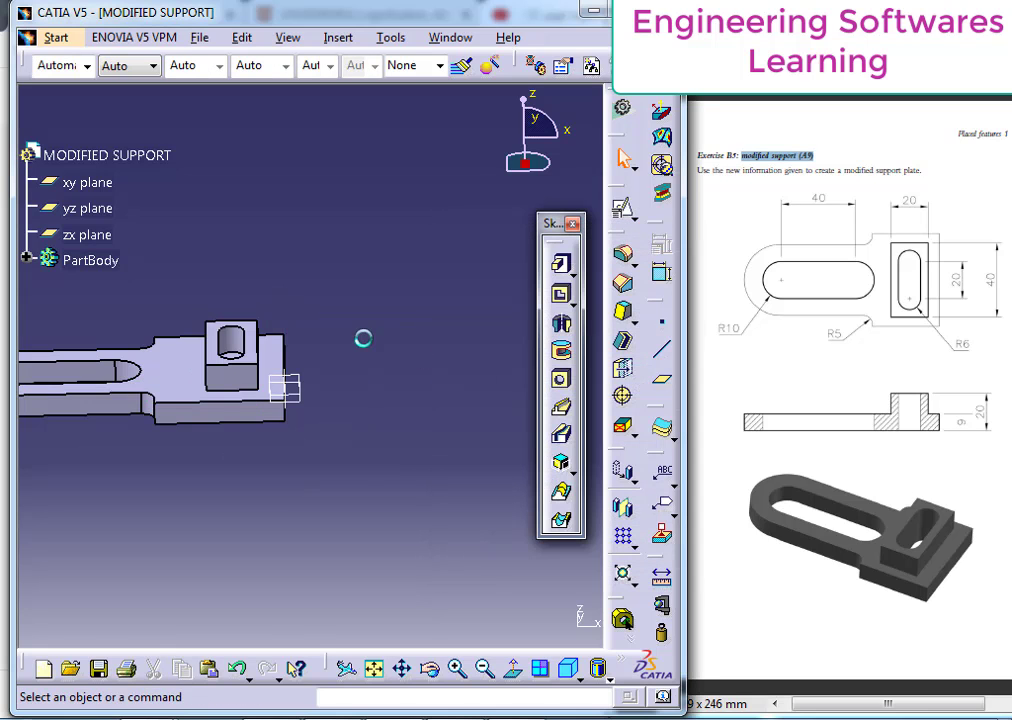
Create a positioned sketch on the xy plane and view it squarely from above.
mouse_move(364, 339)
middle_mouse_down()
mouse_move(241, 495)
mouse_move(242, 248)
mouse_move(400, 334)
mouse_move(355, 422)
mouse_move(409, 427)
mouse_move(200, 407)
mouse_move(215, 366)
mouse_move(368, 428)
middle_mouse_up()
left_click(627, 212)
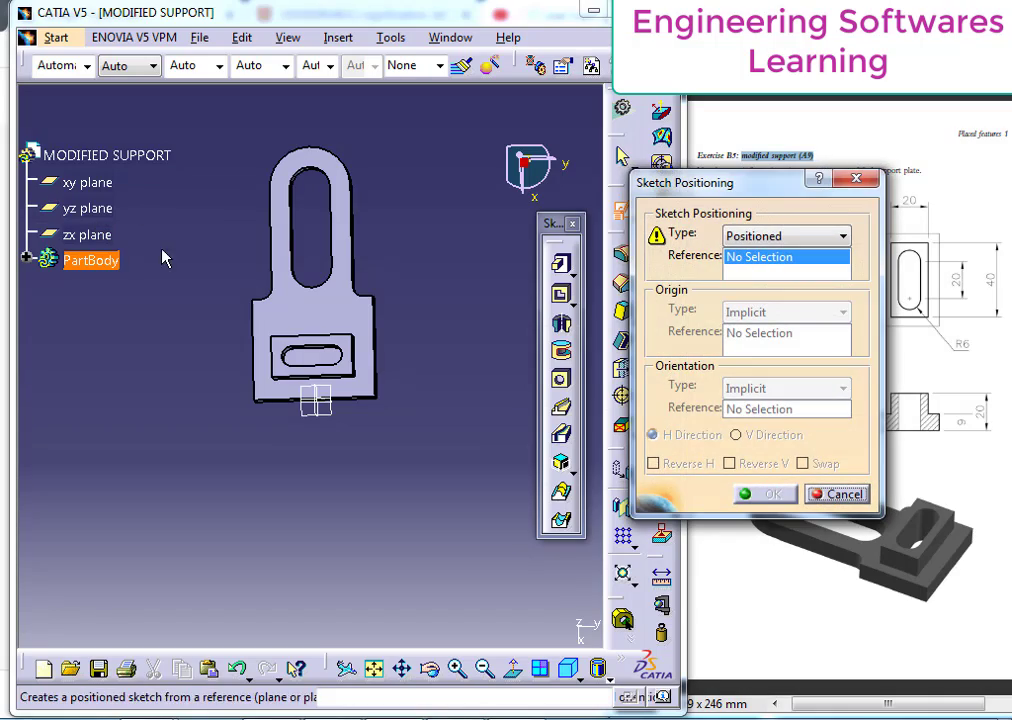
left_click(80, 183)
left_click(768, 494)
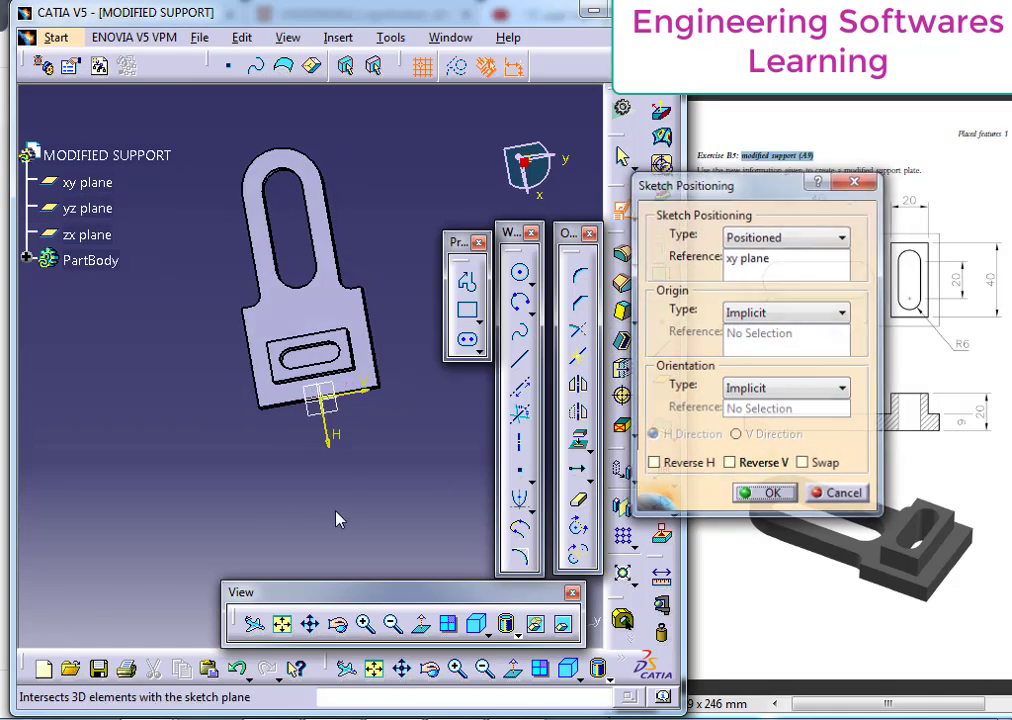
middle_click_drag(348, 322, 346, 262)
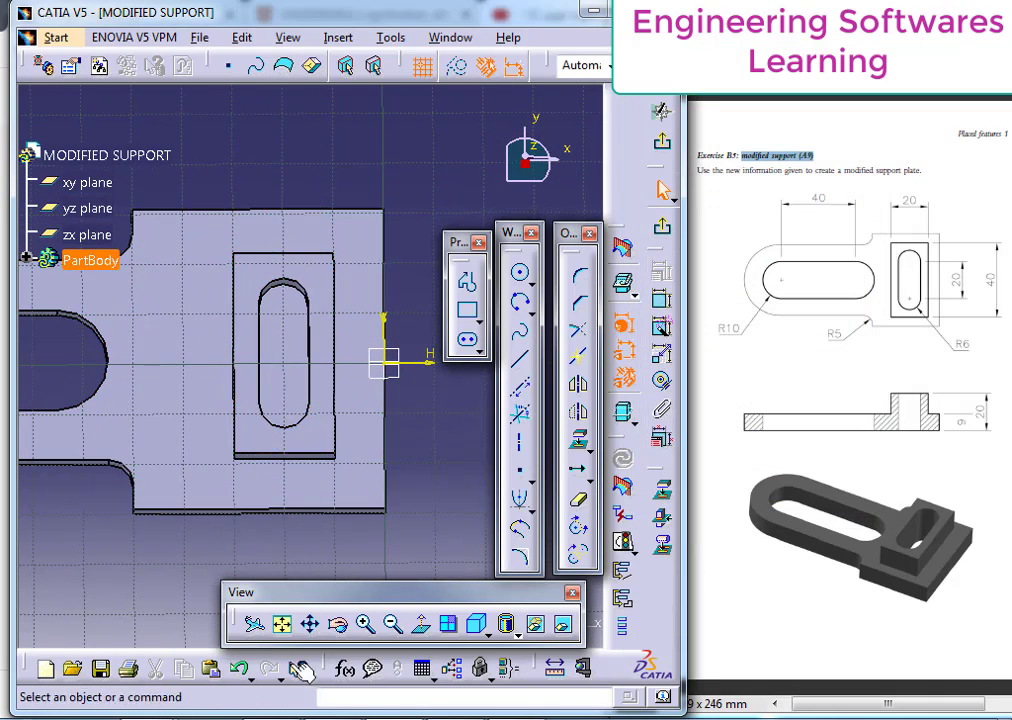
left_click(421, 630)
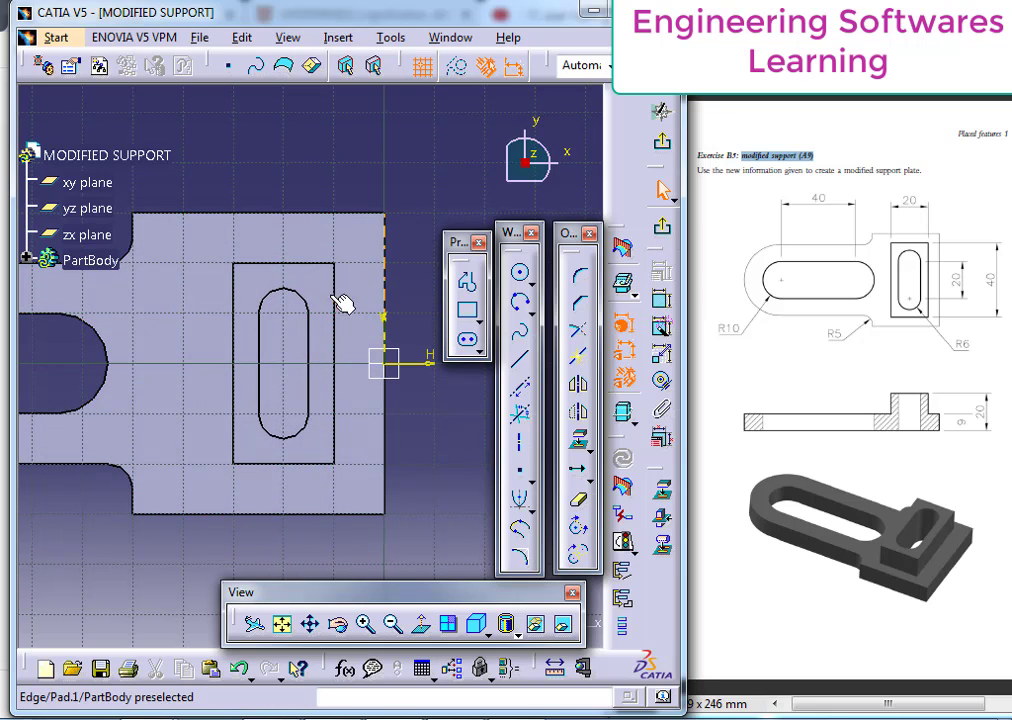
left_click_drag(401, 269, 218, 452)
left_click(391, 281)
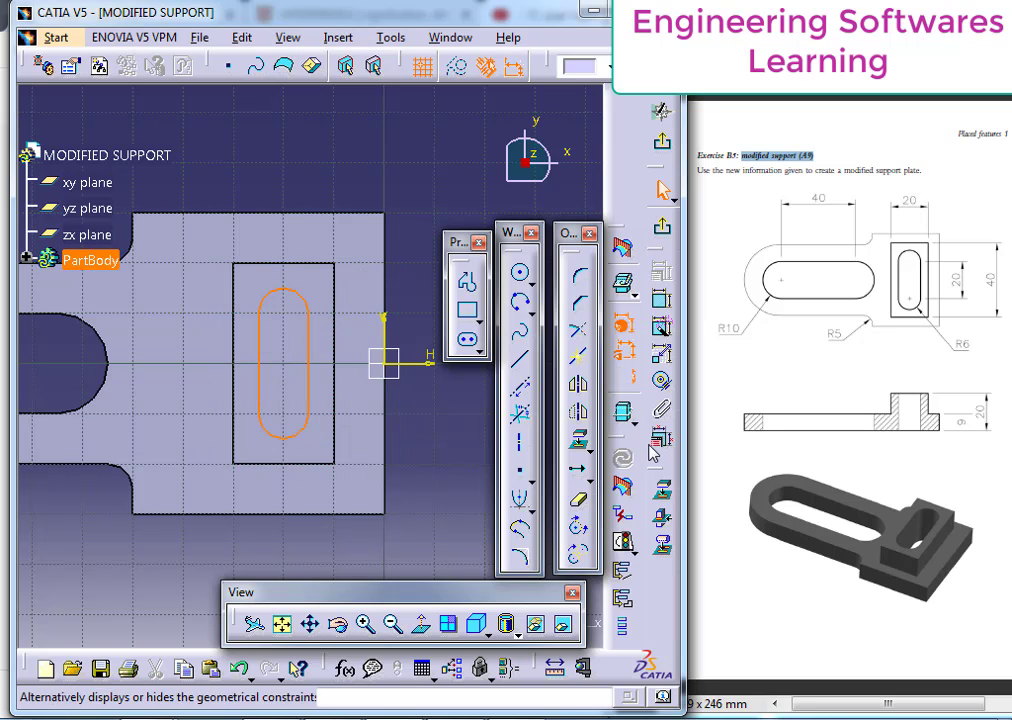
left_click(413, 145)
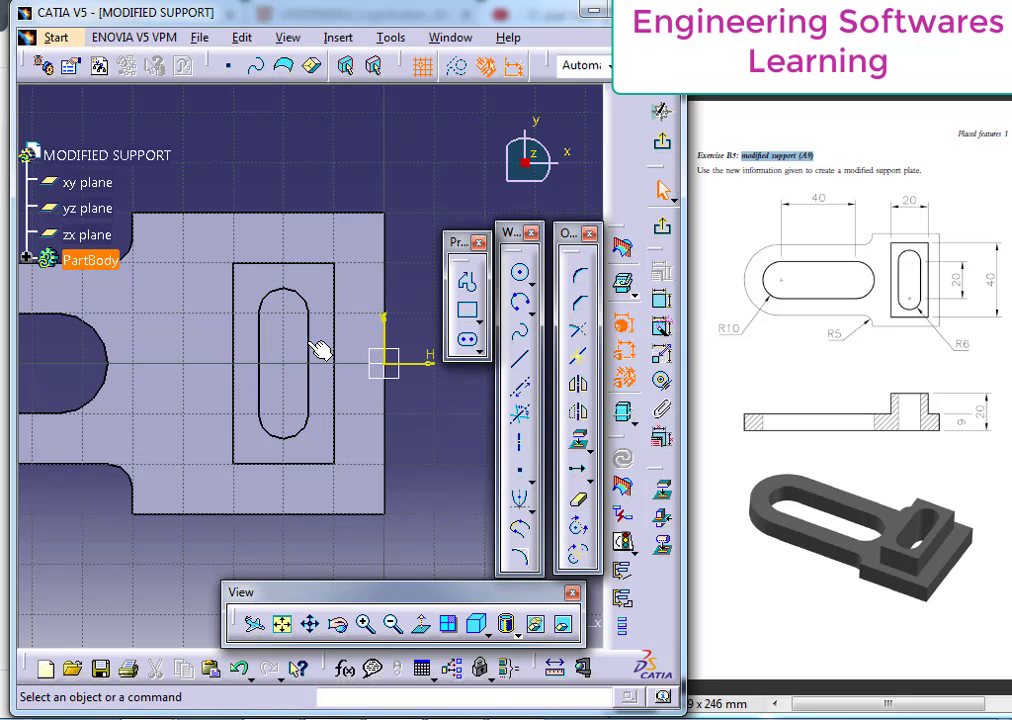
left_click(478, 243)
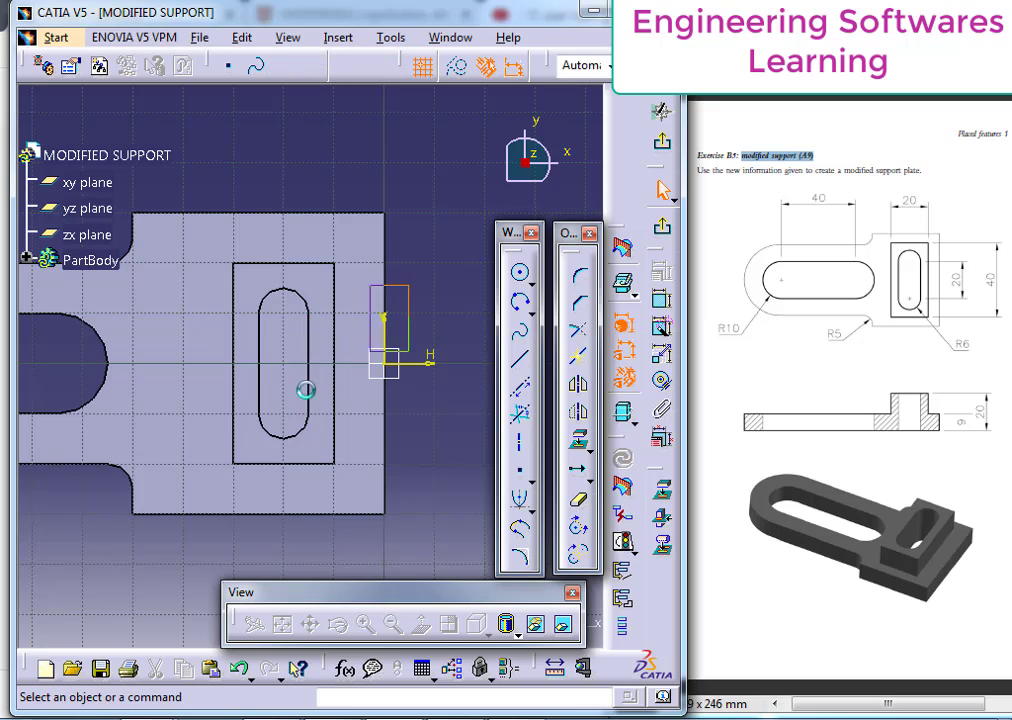
left_click_drag(225, 444, 225, 444)
left_click(435, 308)
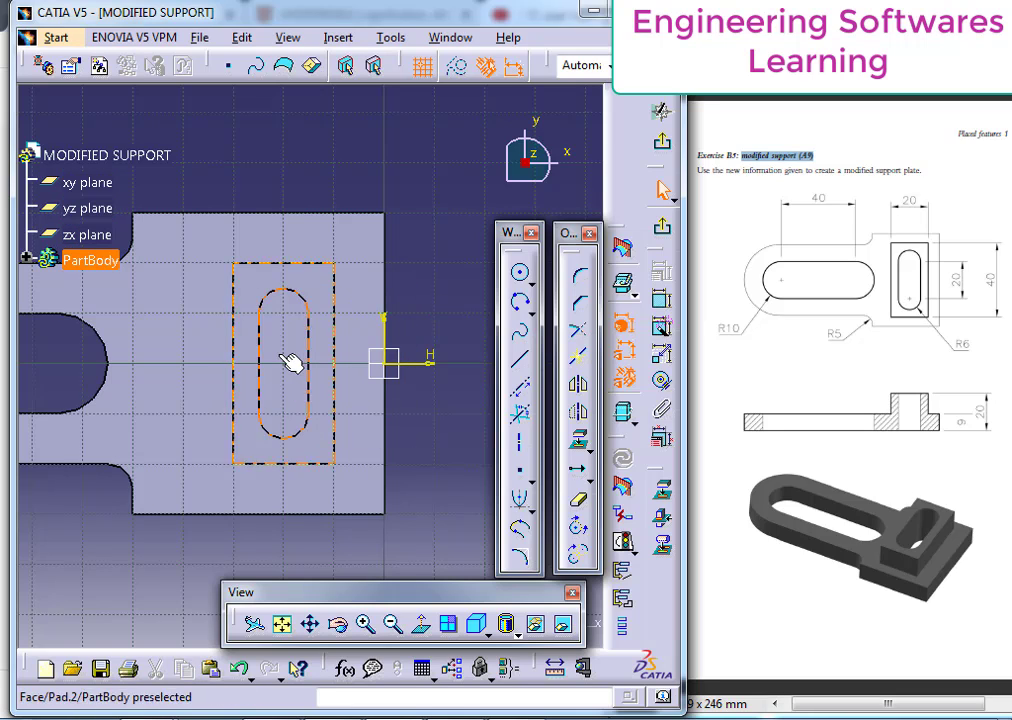
Project the outline of the base face inside the raised block's slot into the sketch and finish the sketch.
left_click(282, 348)
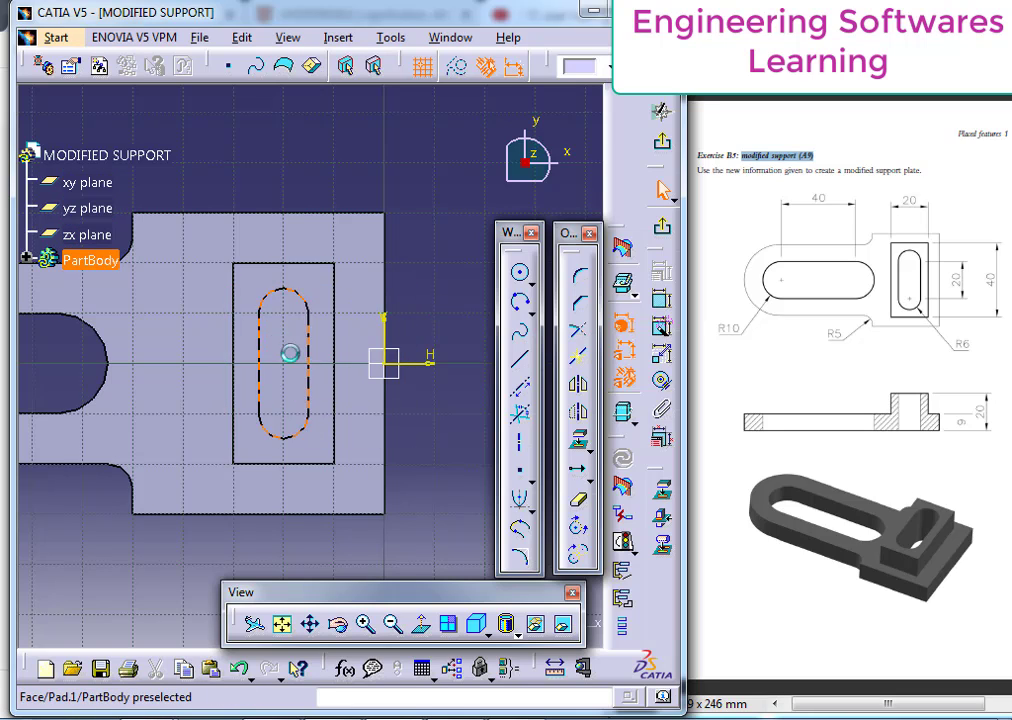
left_click(580, 440)
left_click(308, 324)
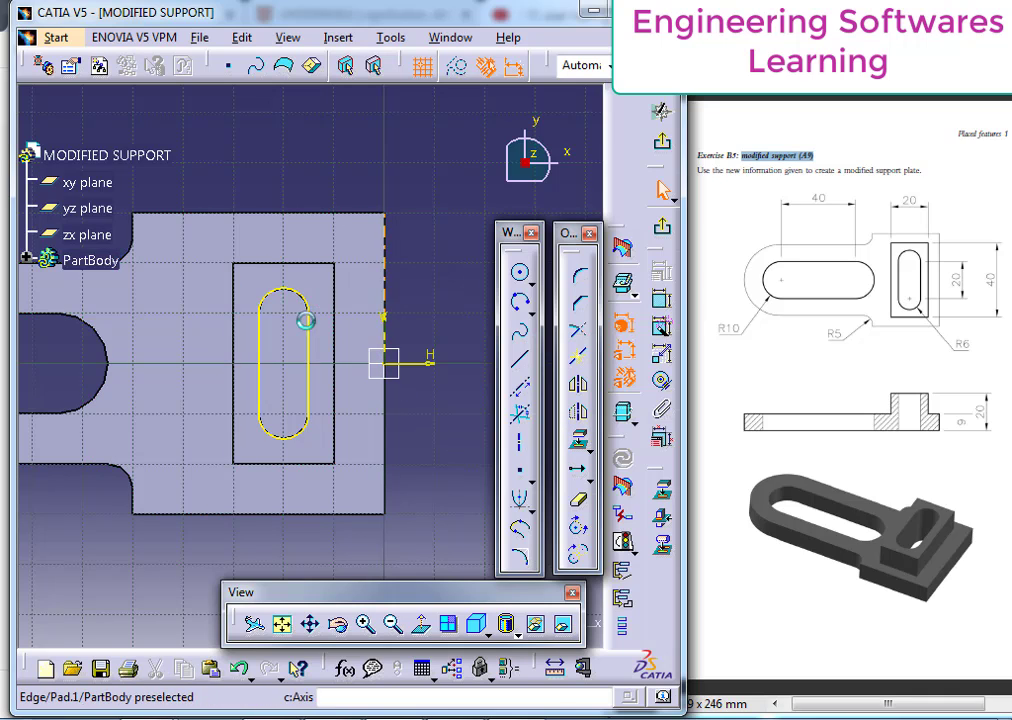
left_click(661, 112)
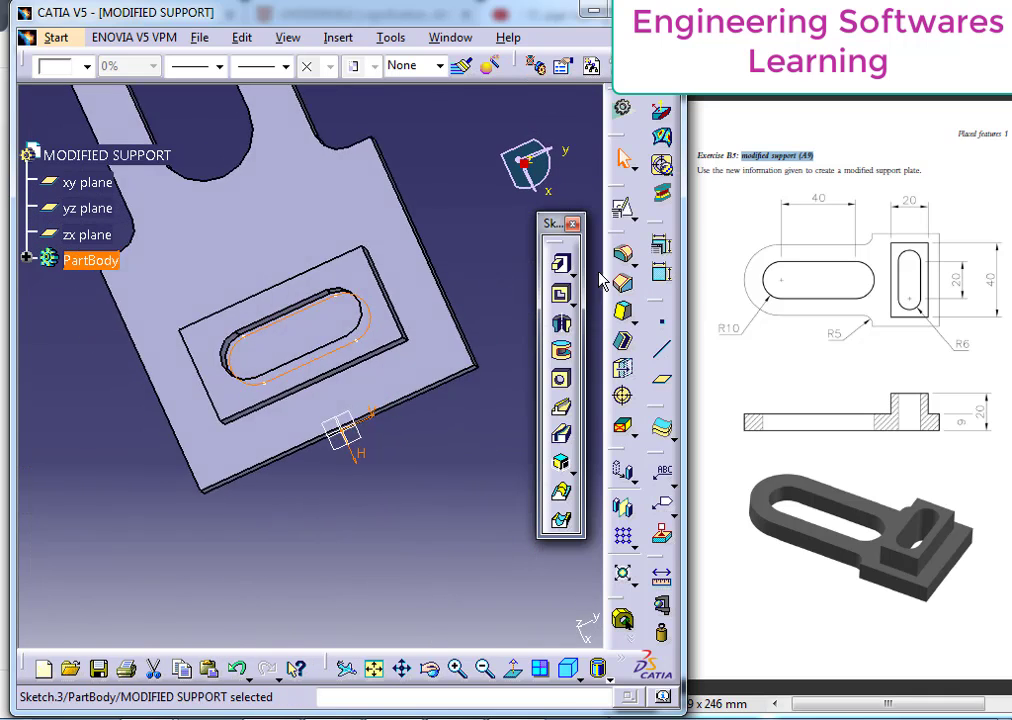
Cut a 20 mm deep pocket from the projected slot outline through the base plate.
left_click(574, 292)
middle_click_drag(372, 533, 251, 411)
left_click(308, 369)
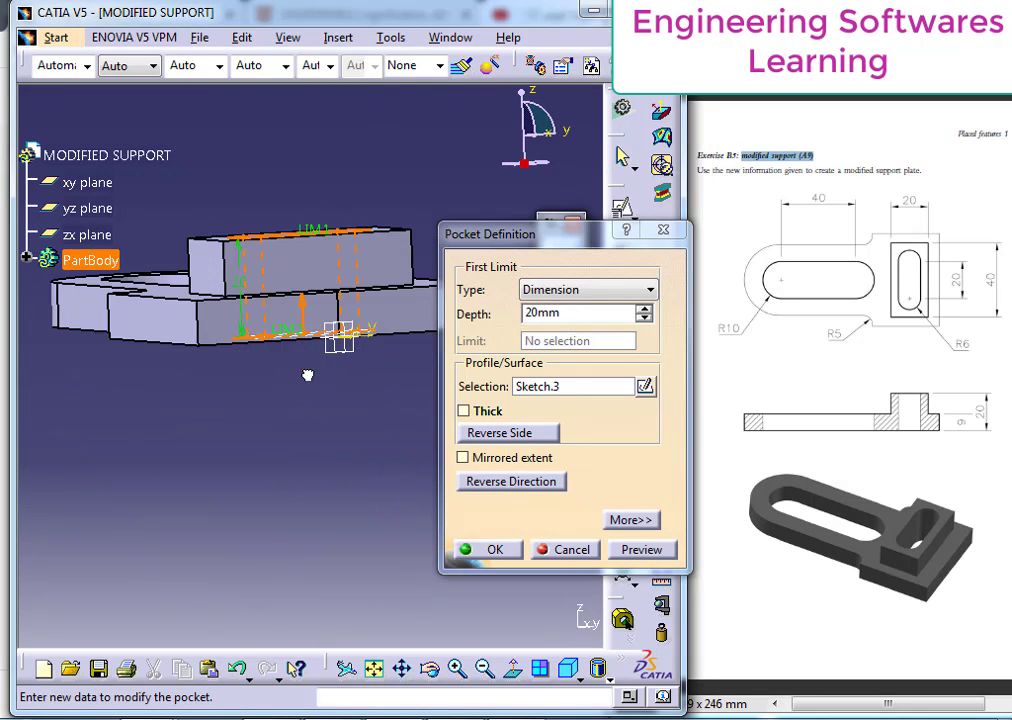
left_click(493, 549)
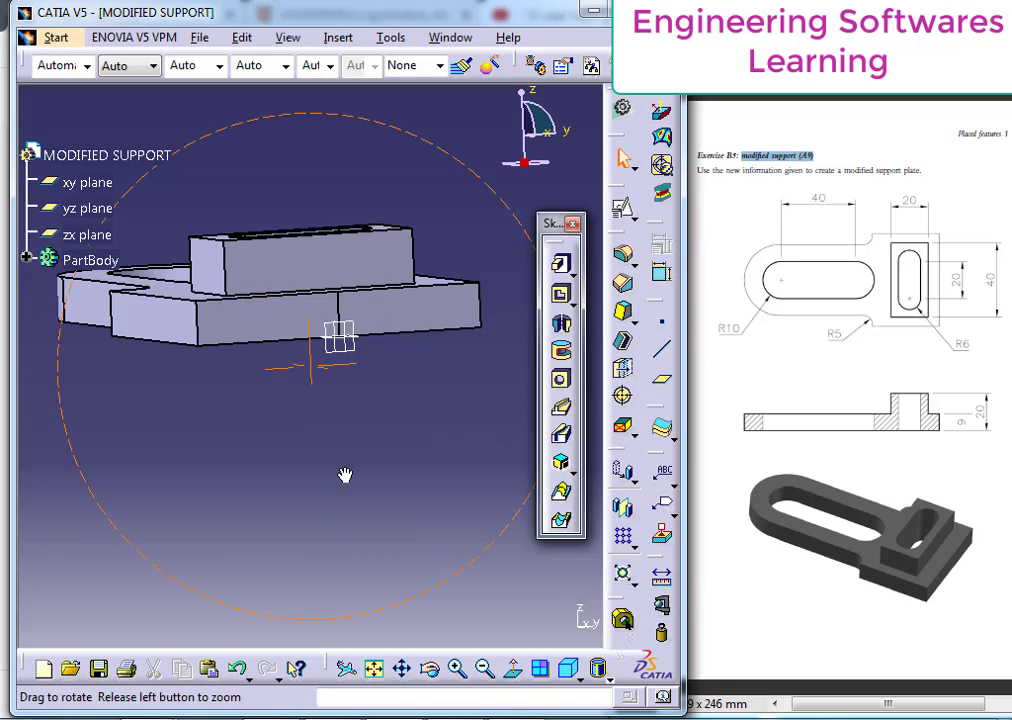